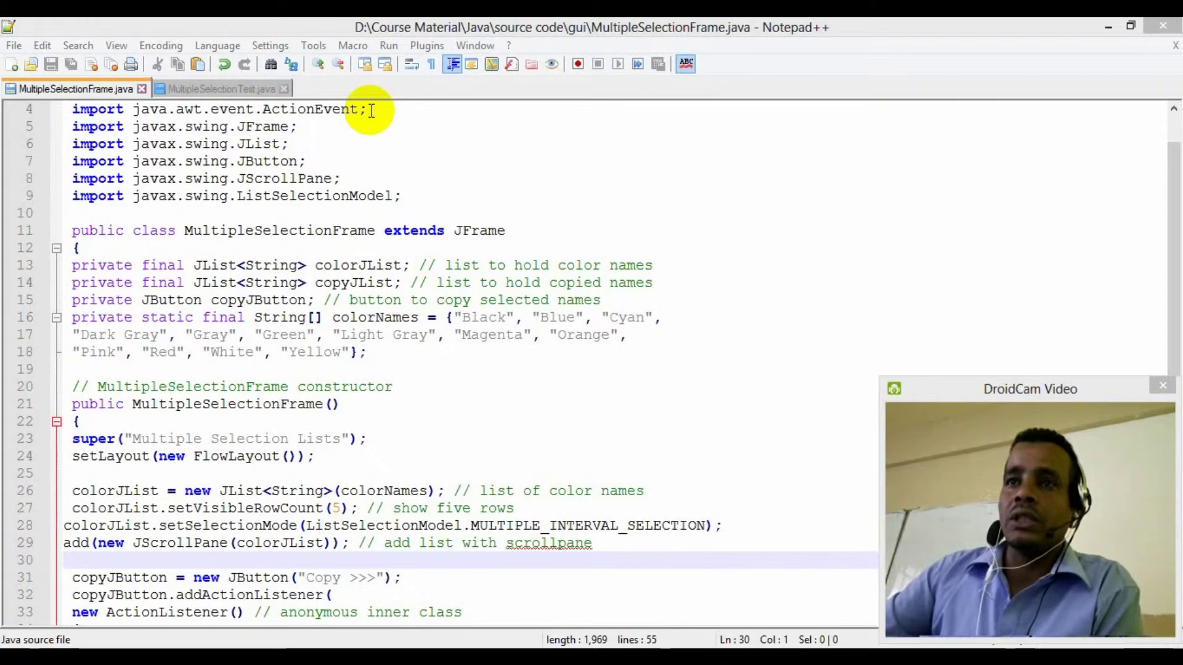
Step: Highlight the ActionEvent, JFrame, JList/JButton, JScrollPane and ListSelectionModel imports while explaining them
{"action": "left_click_drag", "start_coordinate": [370, 110], "coordinate": [286, 109]}
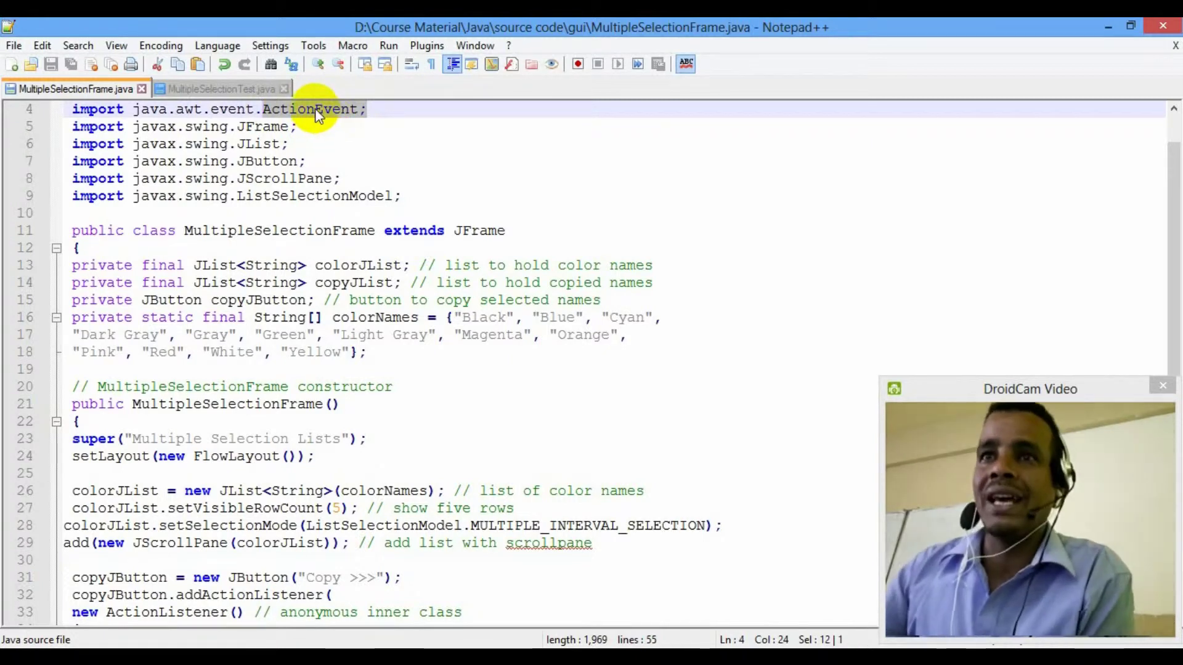
{"action": "double_click", "coordinate": [263, 126]}
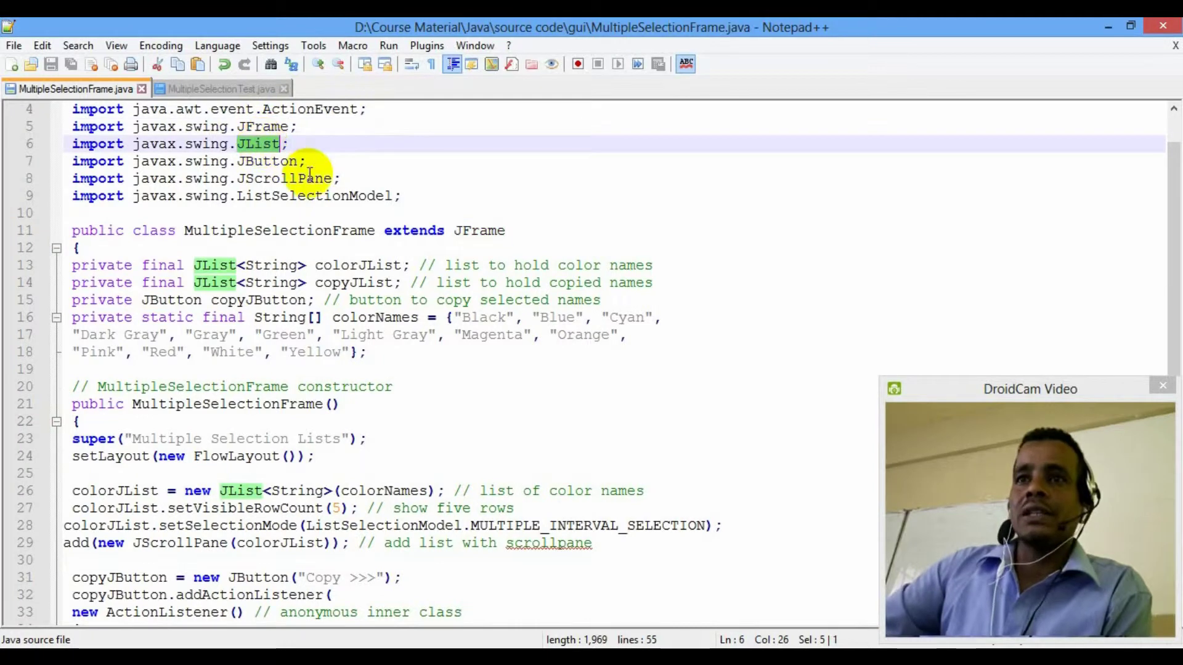
{"action": "double_click", "coordinate": [278, 160]}
{"action": "double_click", "coordinate": [285, 179]}
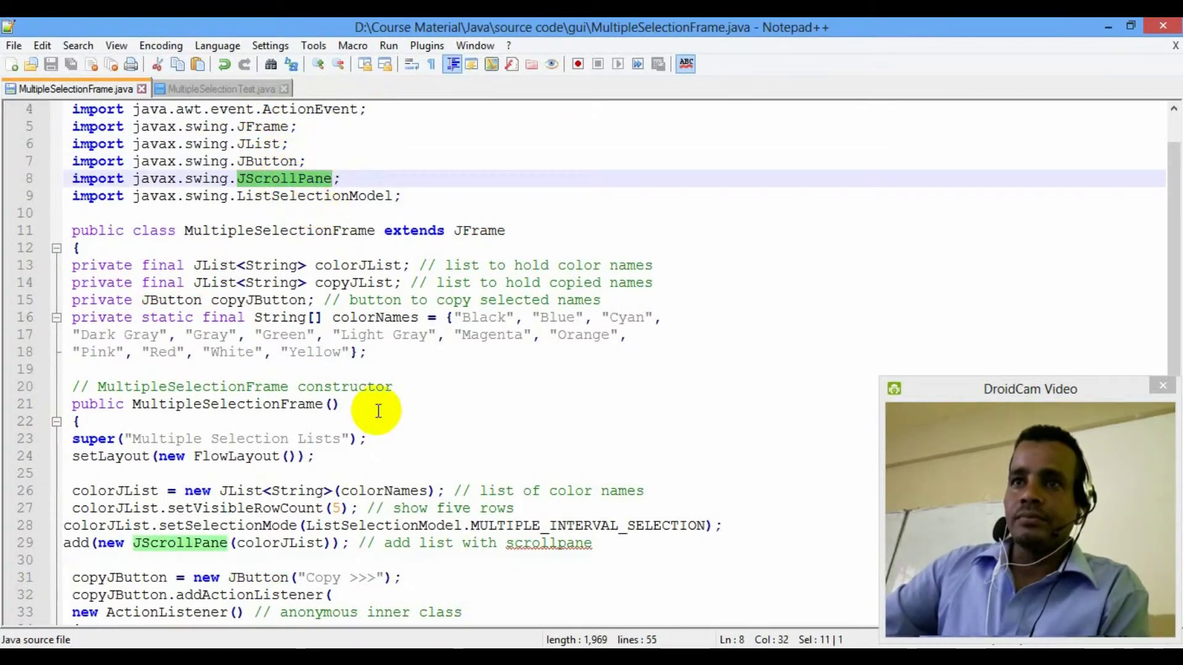
{"action": "double_click", "coordinate": [303, 196]}
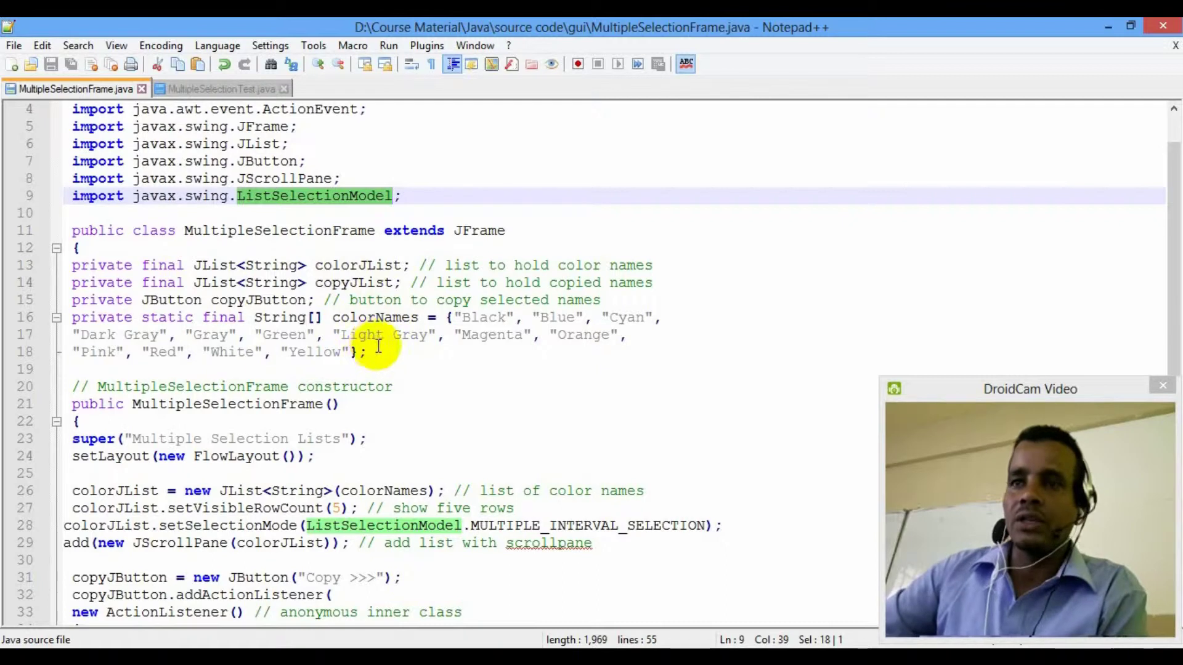
Step: Highlight the MultipleSelectionFrame class and its colorJList, copyJList, copyJButton and colorNames fields
{"action": "double_click", "coordinate": [298, 230]}
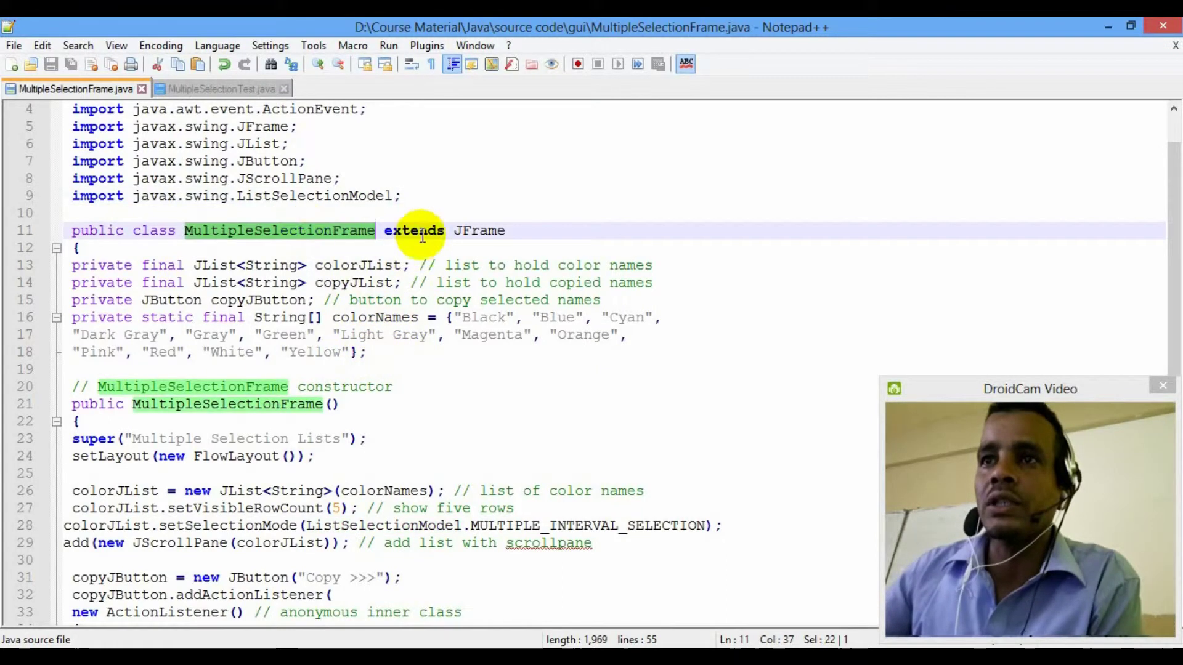
{"action": "double_click", "coordinate": [476, 230]}
{"action": "double_click", "coordinate": [224, 265]}
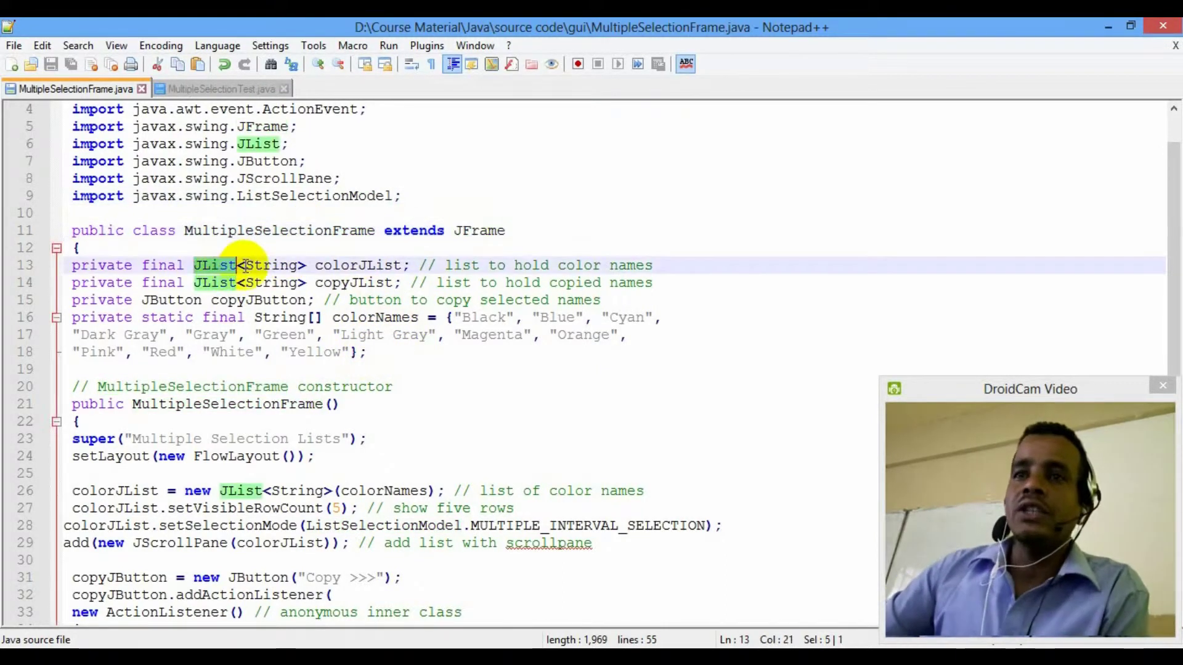
{"action": "double_click", "coordinate": [356, 267]}
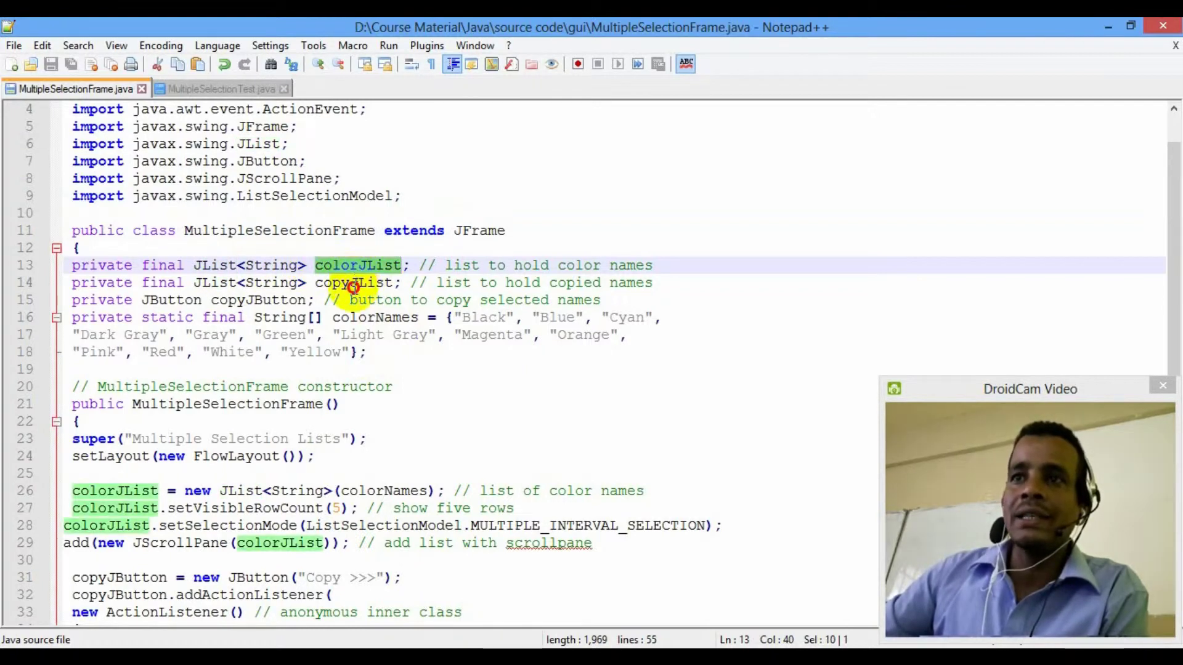
{"action": "double_click", "coordinate": [353, 285]}
{"action": "double_click", "coordinate": [348, 265]}
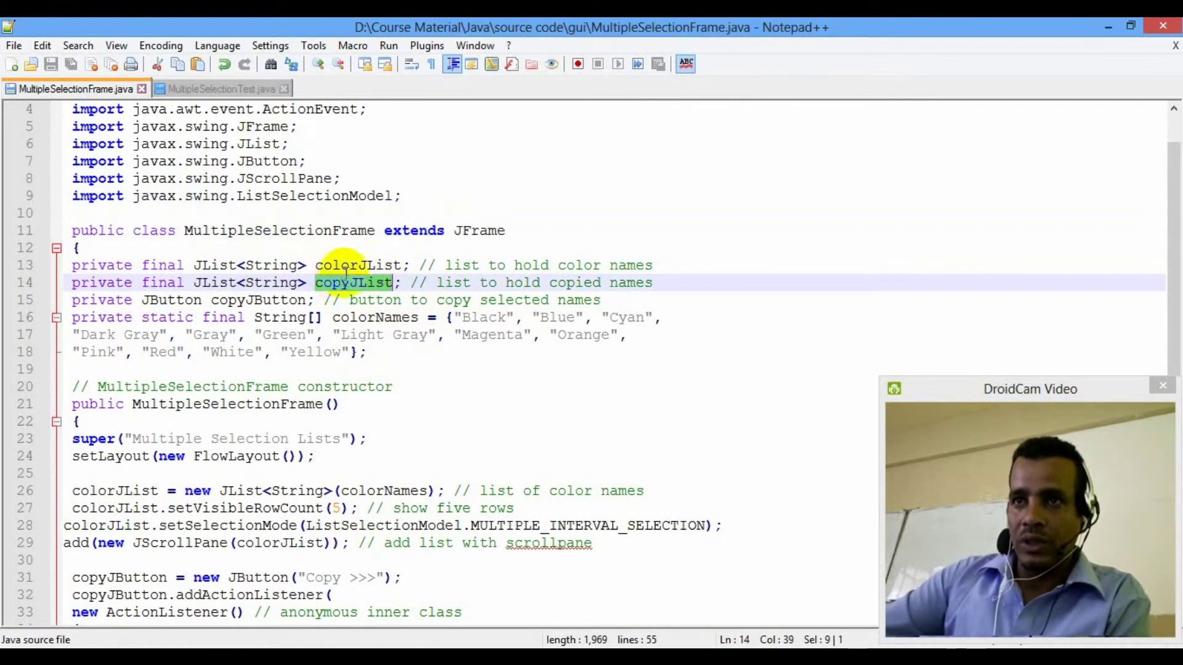
{"action": "double_click", "coordinate": [251, 300]}
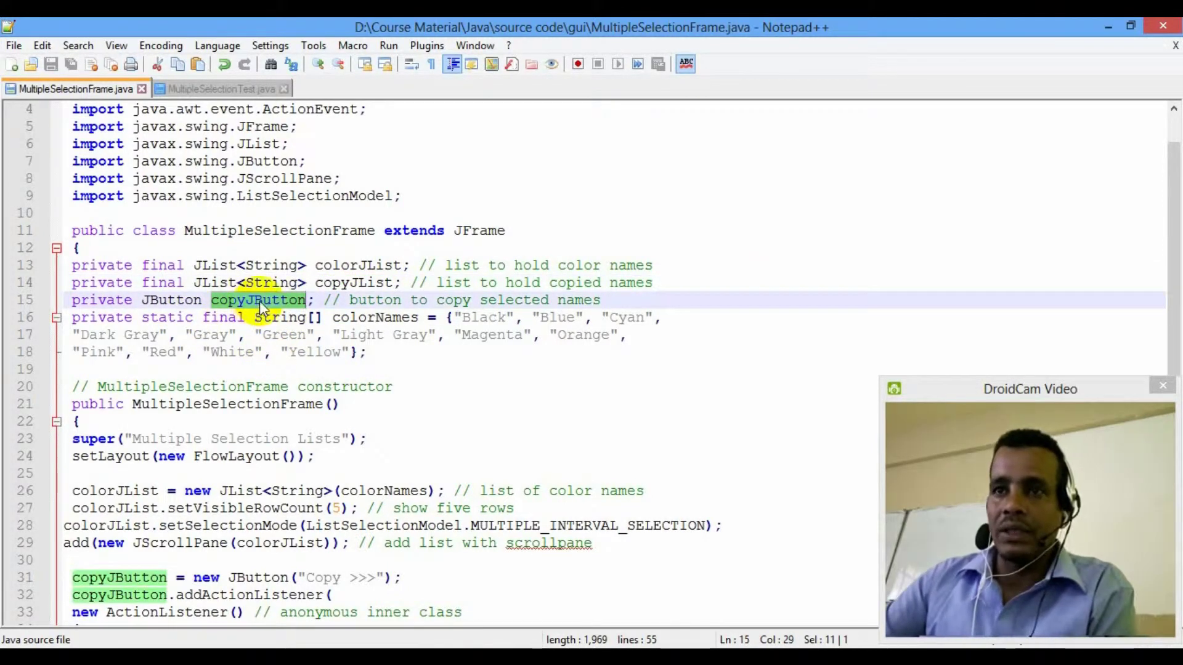
{"action": "double_click", "coordinate": [362, 318]}
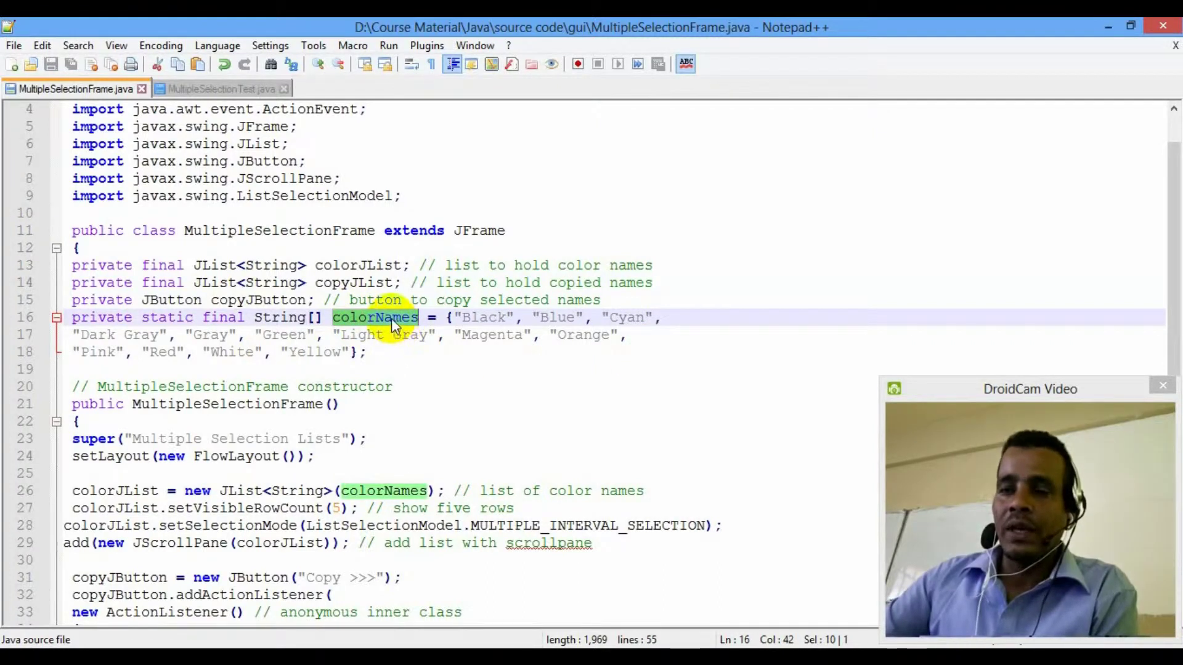
Step: Highlight the whole colorNames array of color strings and its other occurrence
{"action": "left_click", "coordinate": [518, 318]}
{"action": "left_click", "coordinate": [619, 319]}
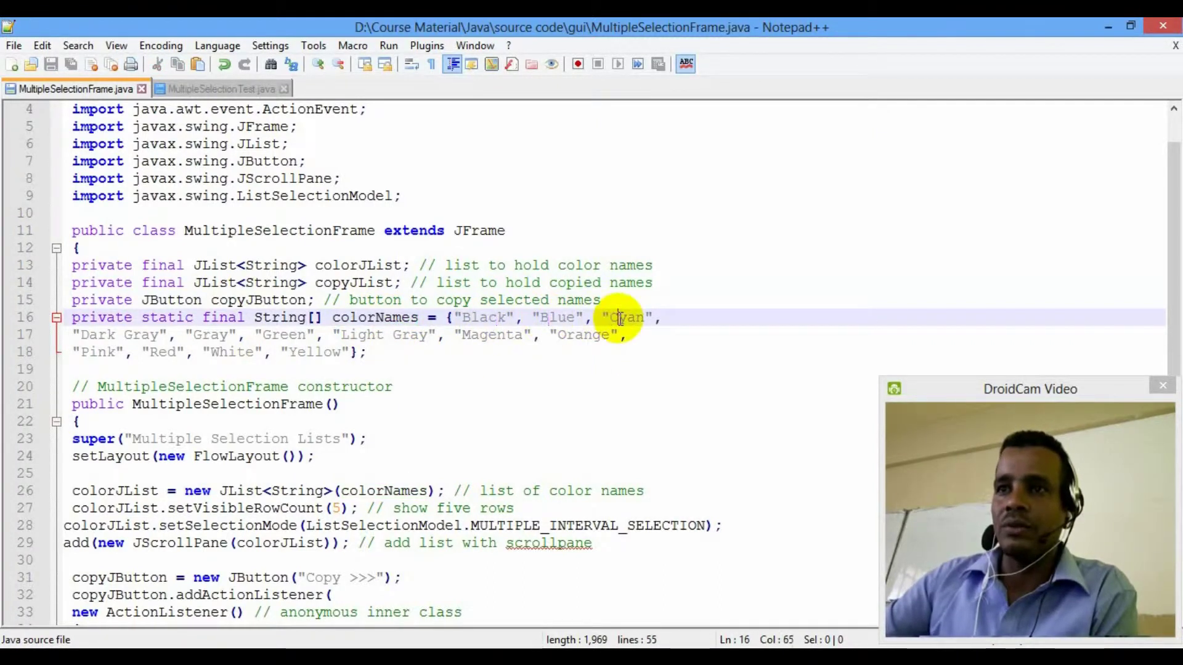
{"action": "left_click", "coordinate": [322, 351]}
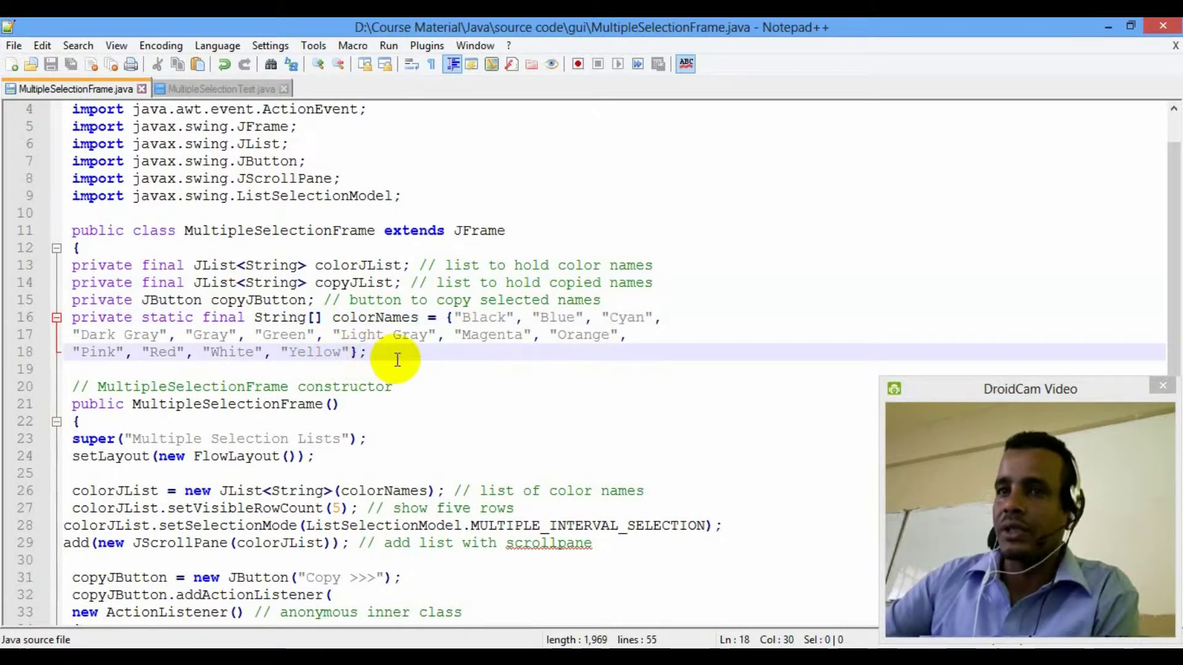
{"action": "left_click_drag", "start_coordinate": [415, 351], "coordinate": [453, 317]}
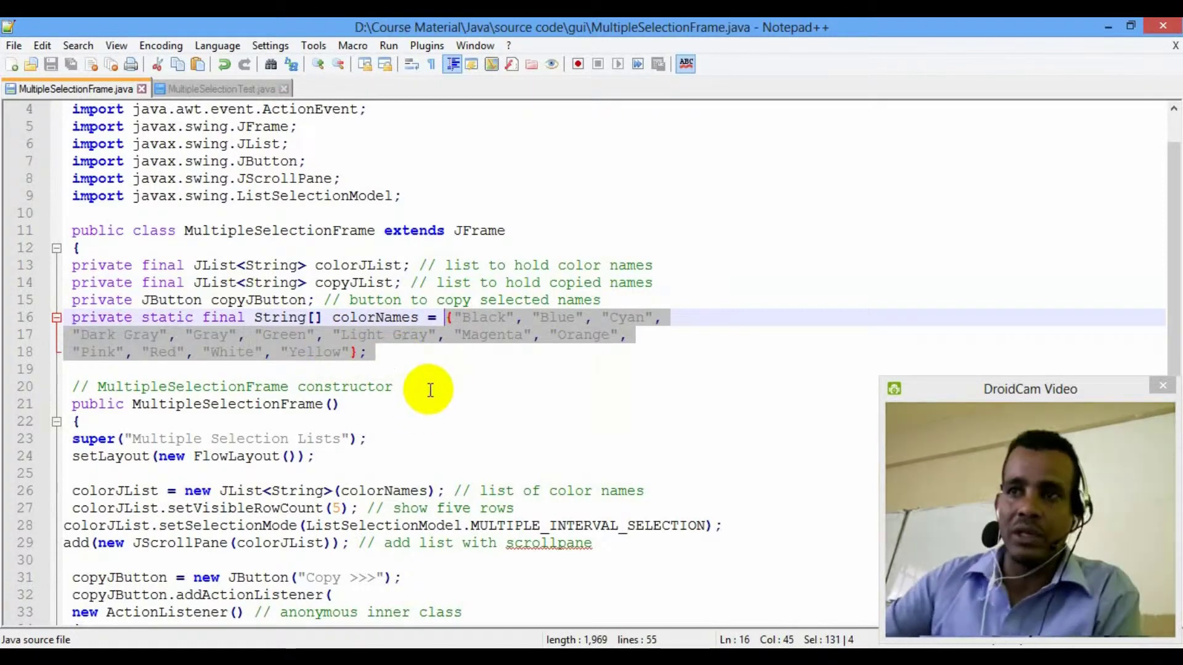
{"action": "scroll", "coordinate": [427, 390], "scroll_direction": "down", "scroll_amount": 1}
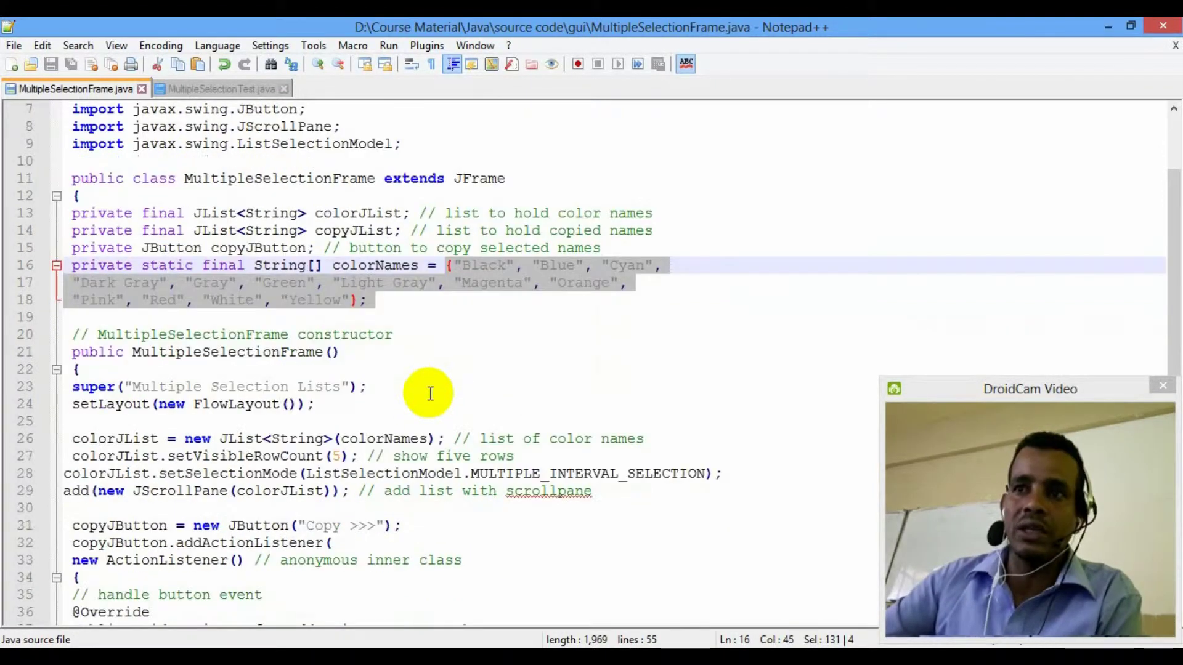
{"action": "scroll", "coordinate": [425, 389], "scroll_direction": "down", "scroll_amount": 1}
{"action": "scroll", "coordinate": [424, 374], "scroll_direction": "up", "scroll_amount": 1}
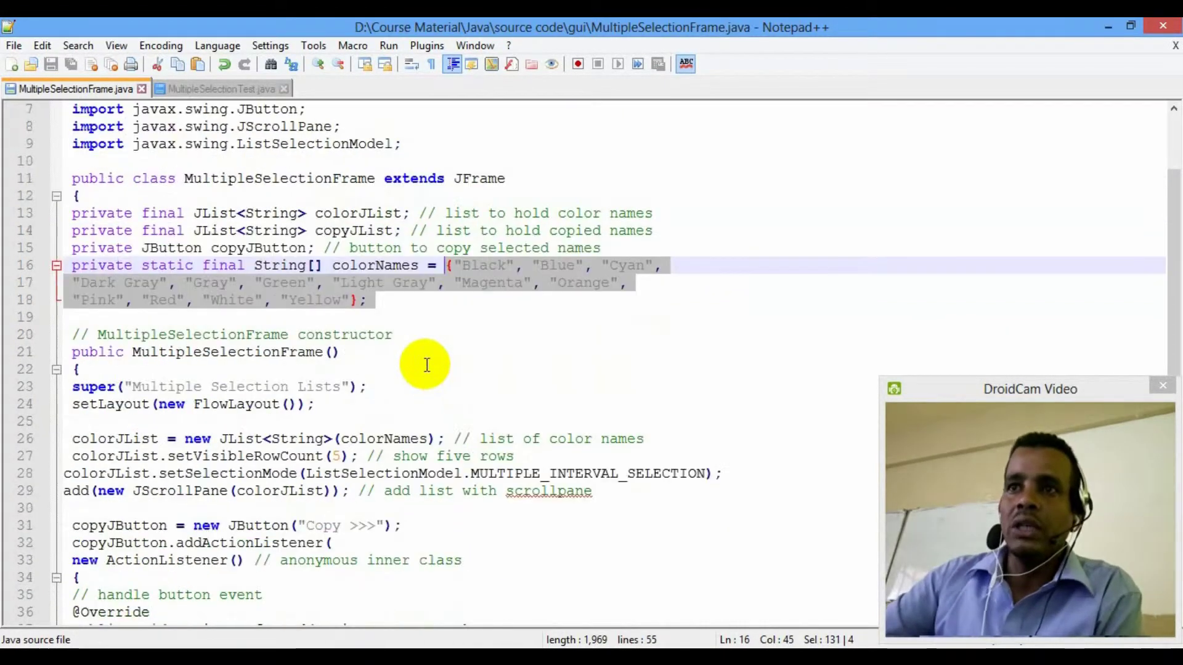
{"action": "double_click", "coordinate": [378, 265]}
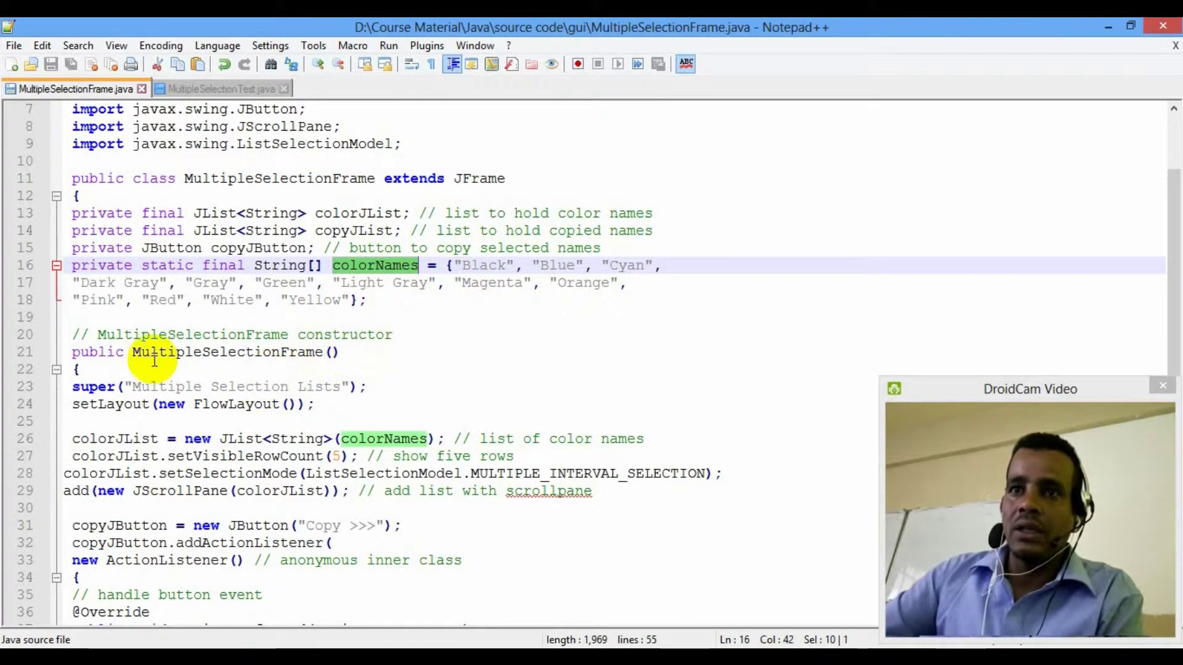
Step: Highlight the constructor name, the 'Multiple Selection Lists' window title and the new FlowLayout call
{"action": "double_click", "coordinate": [232, 352]}
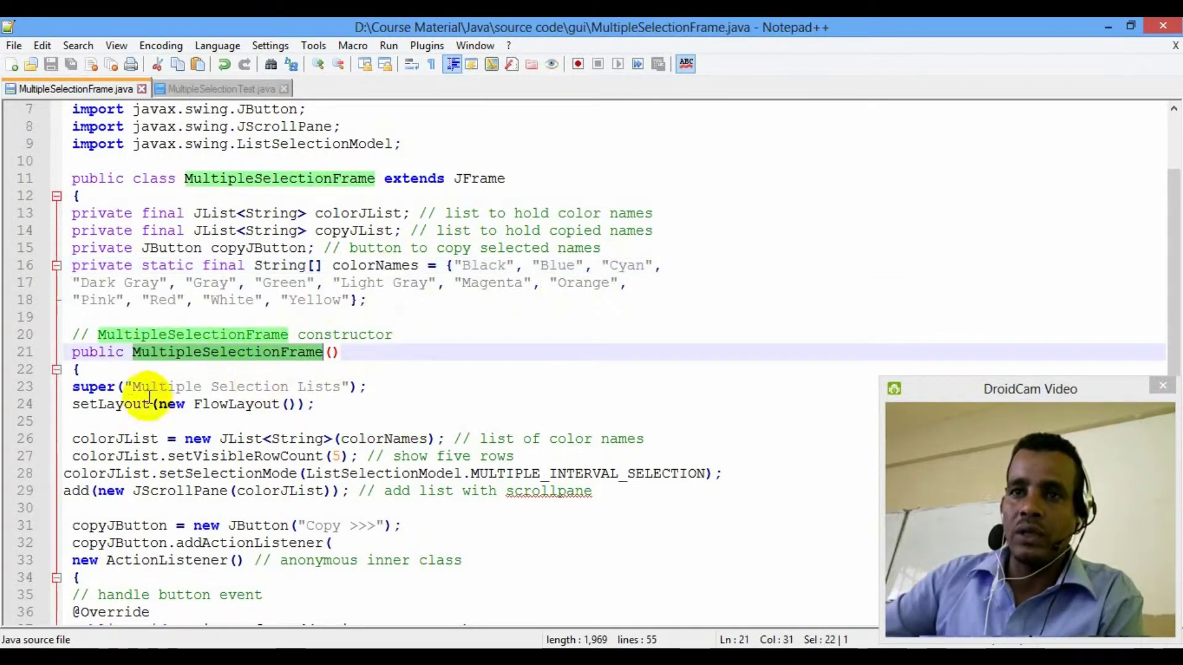
{"action": "left_click", "coordinate": [104, 386]}
{"action": "left_click_drag", "start_coordinate": [141, 389], "coordinate": [341, 388]}
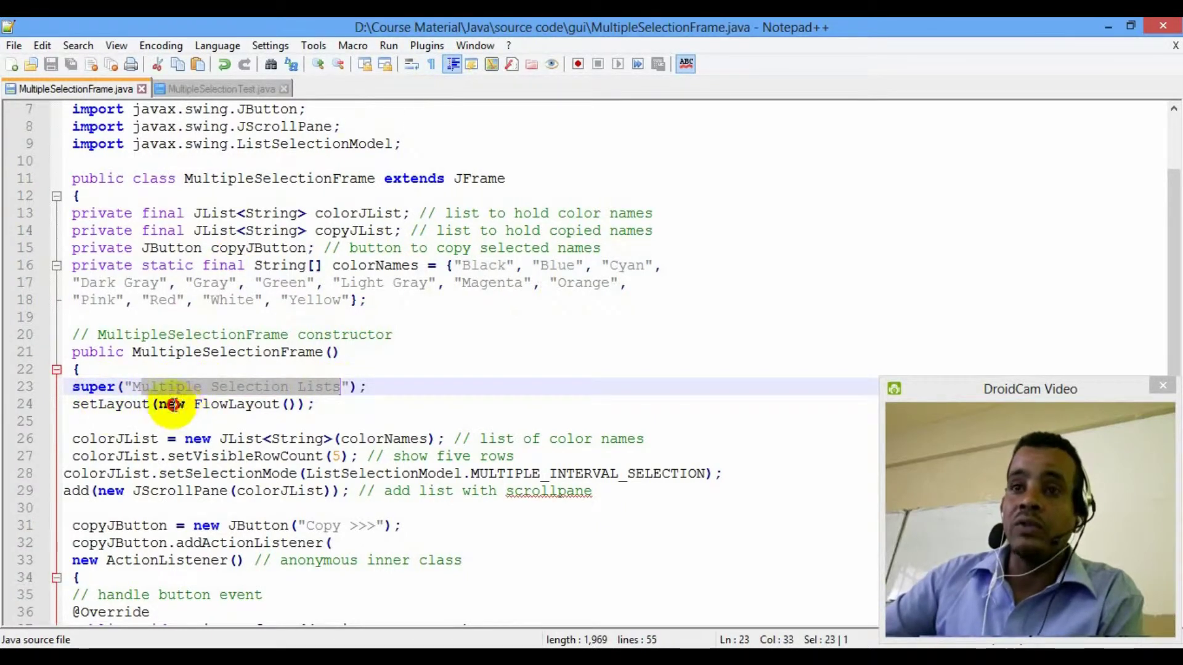
{"action": "left_click_drag", "start_coordinate": [171, 404], "coordinate": [236, 404]}
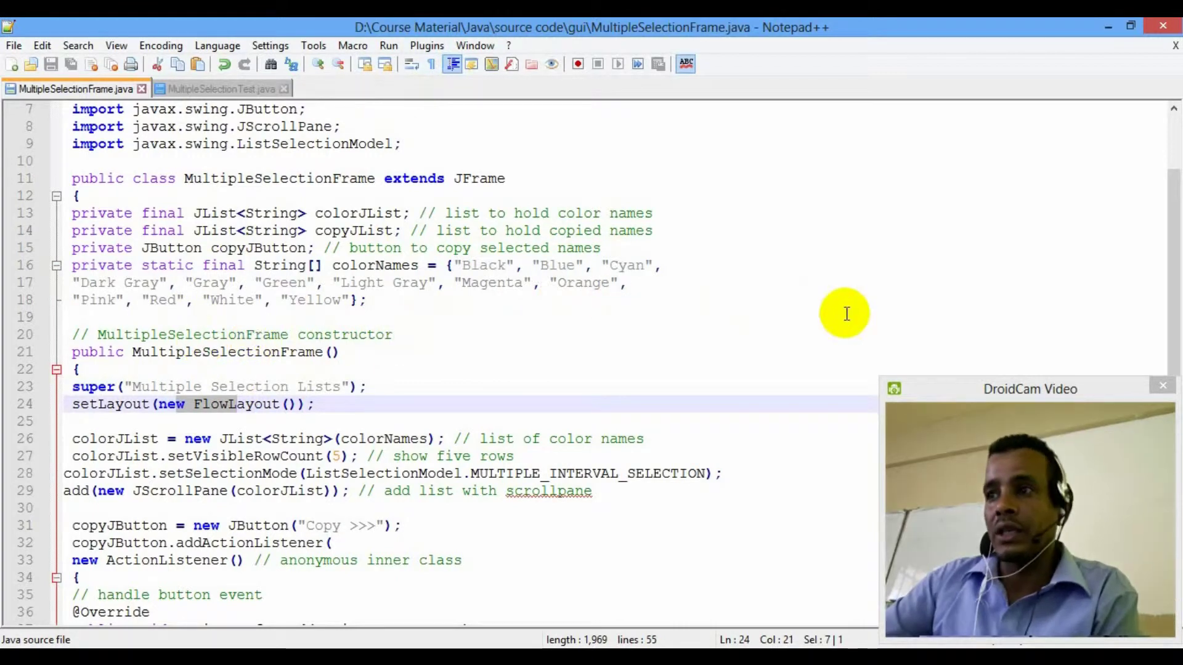
{"action": "scroll", "coordinate": [310, 404], "scroll_direction": "down", "scroll_amount": 1}
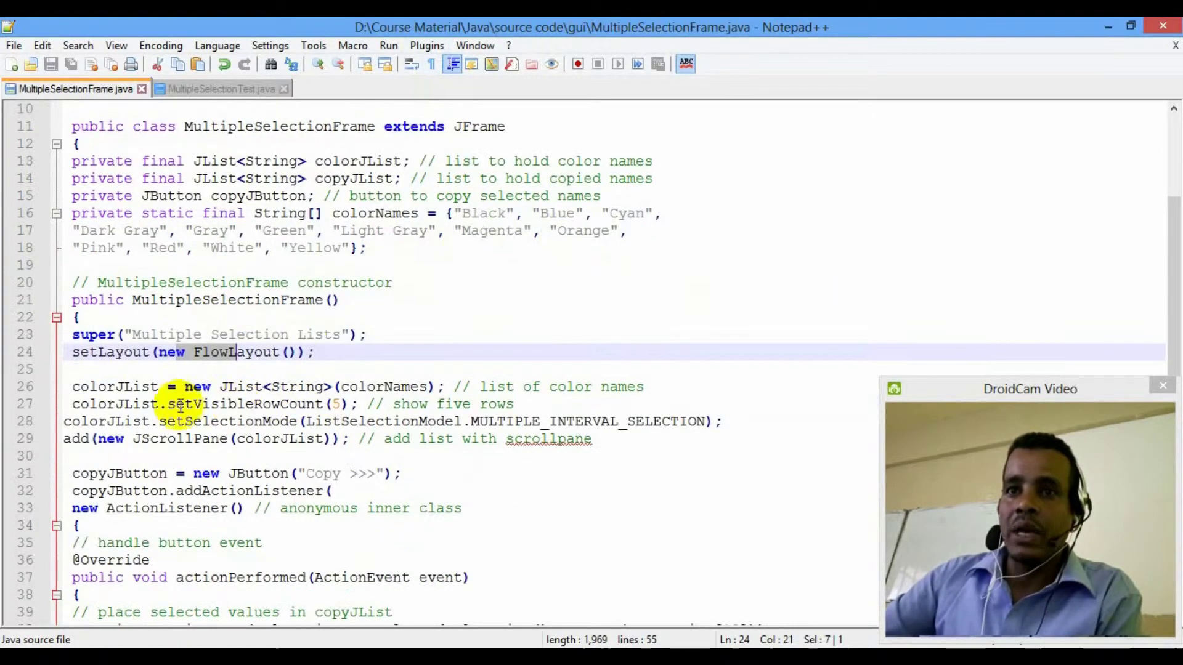
Step: Highlight the JList<String> creation from colorNames on line 26 and the visible row count
{"action": "left_click_drag", "start_coordinate": [220, 390], "coordinate": [323, 387]}
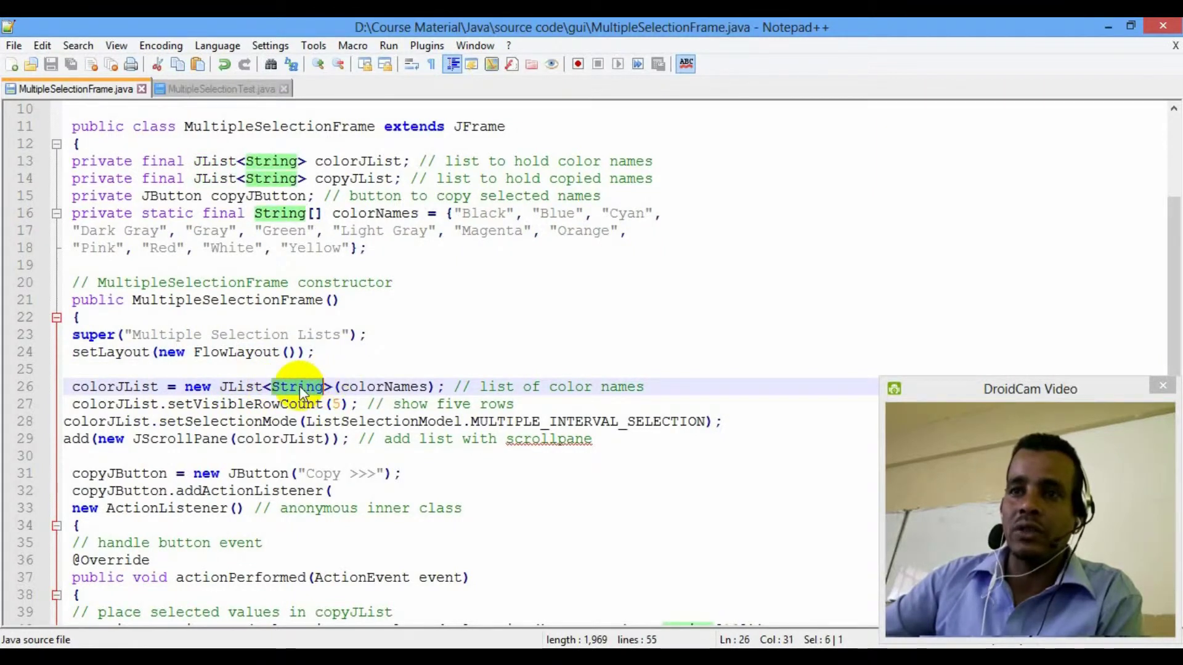
{"action": "triple_click", "coordinate": [296, 389]}
{"action": "double_click", "coordinate": [297, 391]}
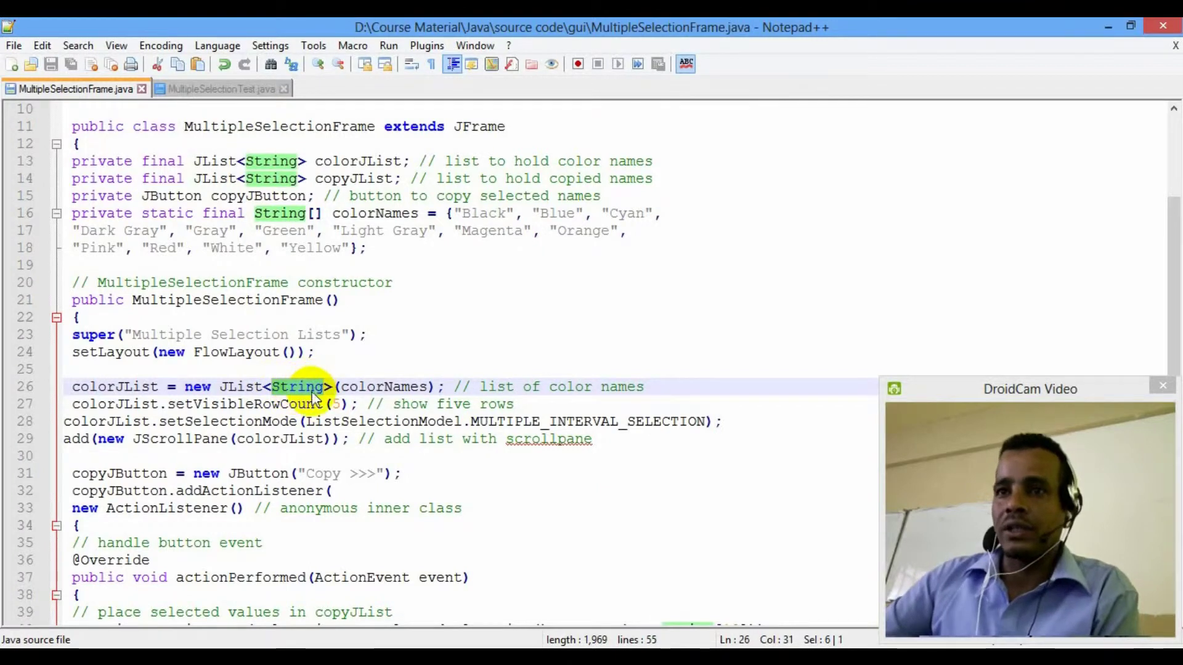
{"action": "double_click", "coordinate": [385, 389]}
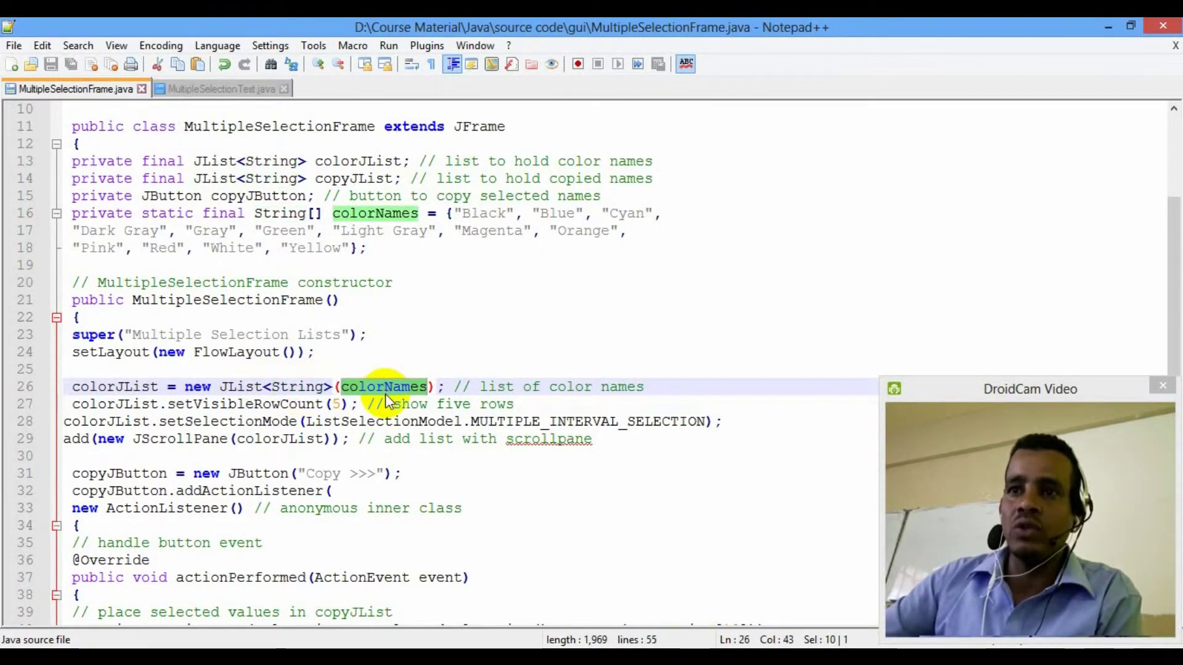
{"action": "double_click", "coordinate": [133, 393]}
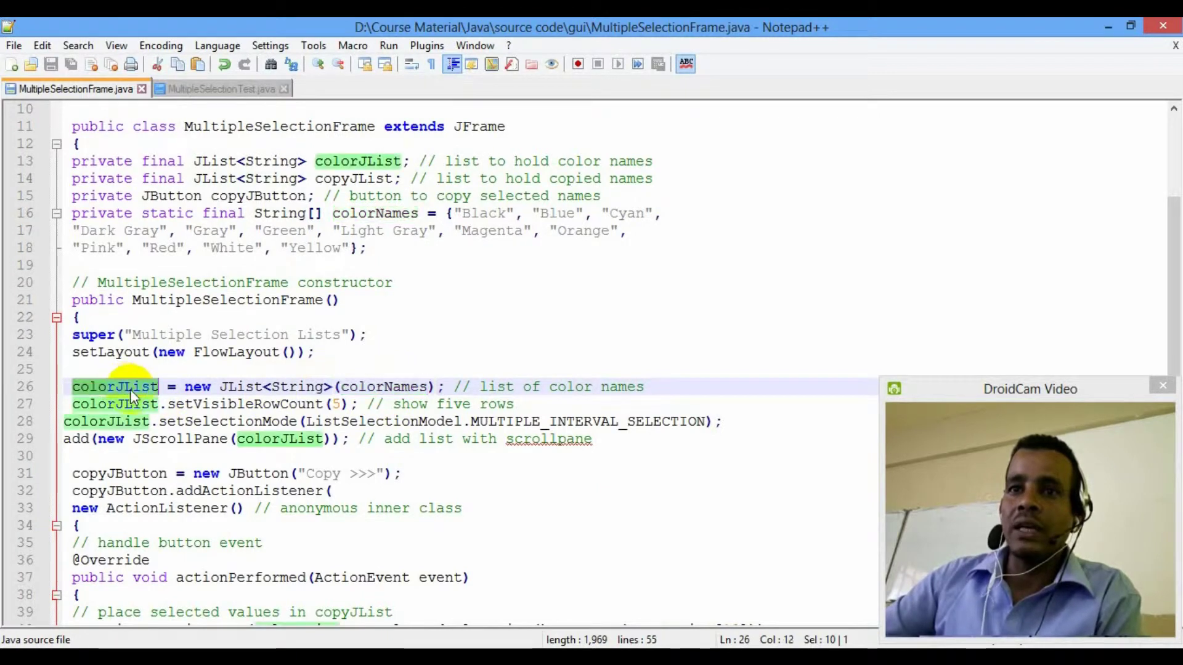
{"action": "double_click", "coordinate": [385, 388]}
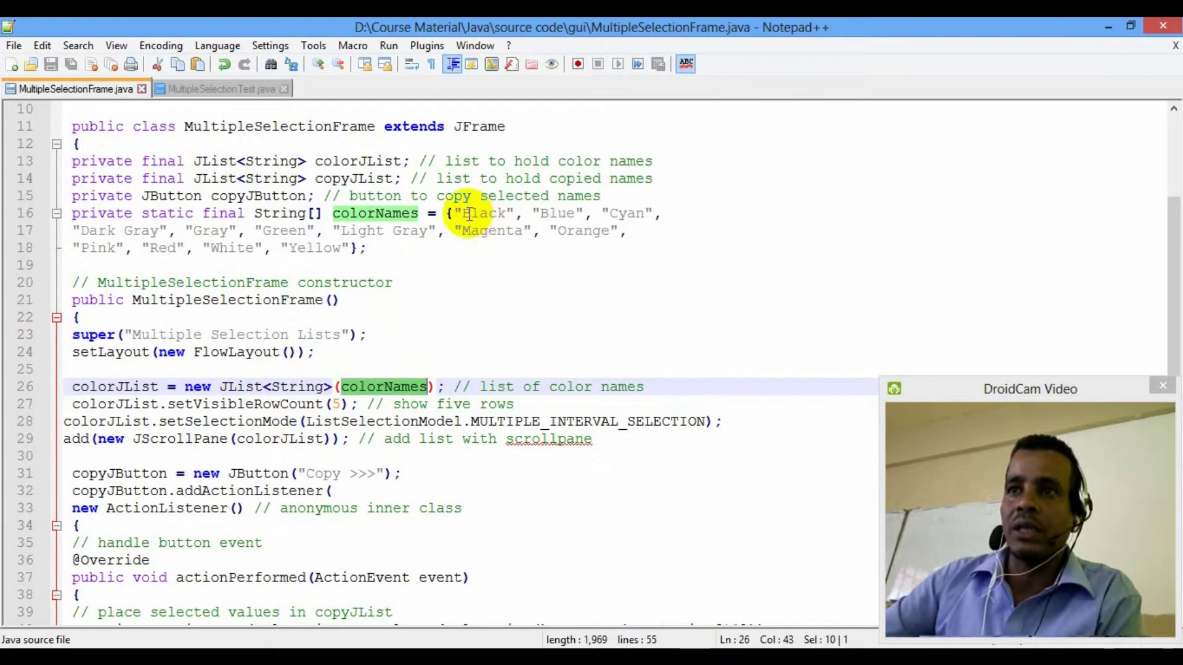
{"action": "left_click_drag", "start_coordinate": [463, 214], "coordinate": [343, 247]}
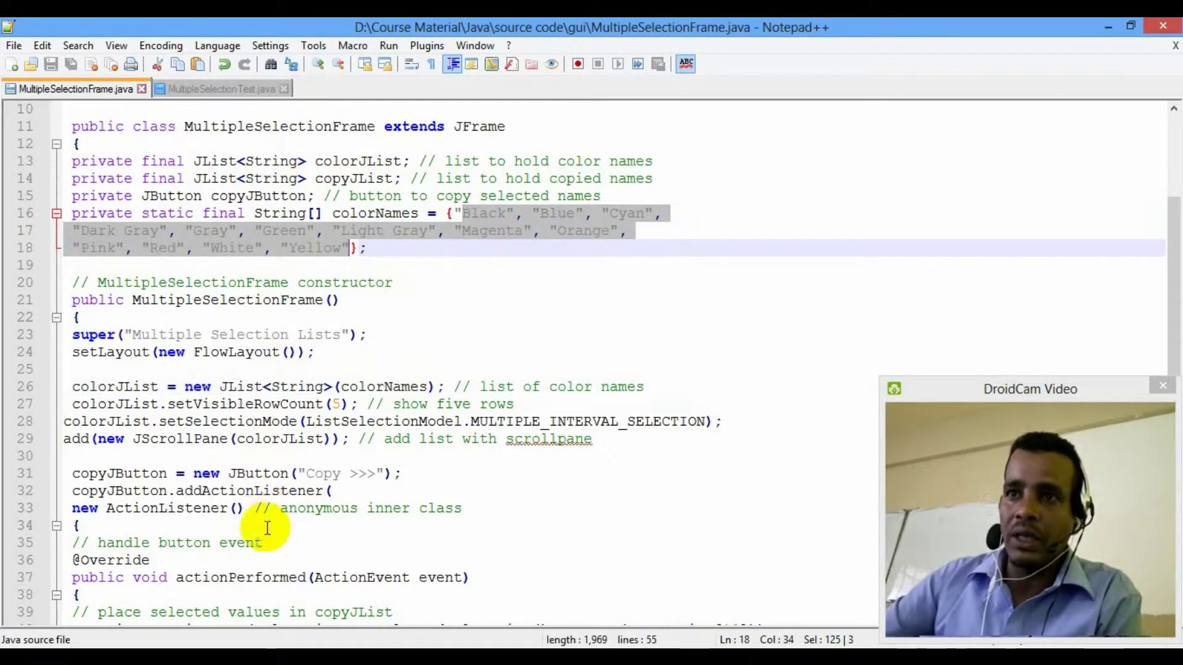
{"action": "left_click", "coordinate": [338, 388]}
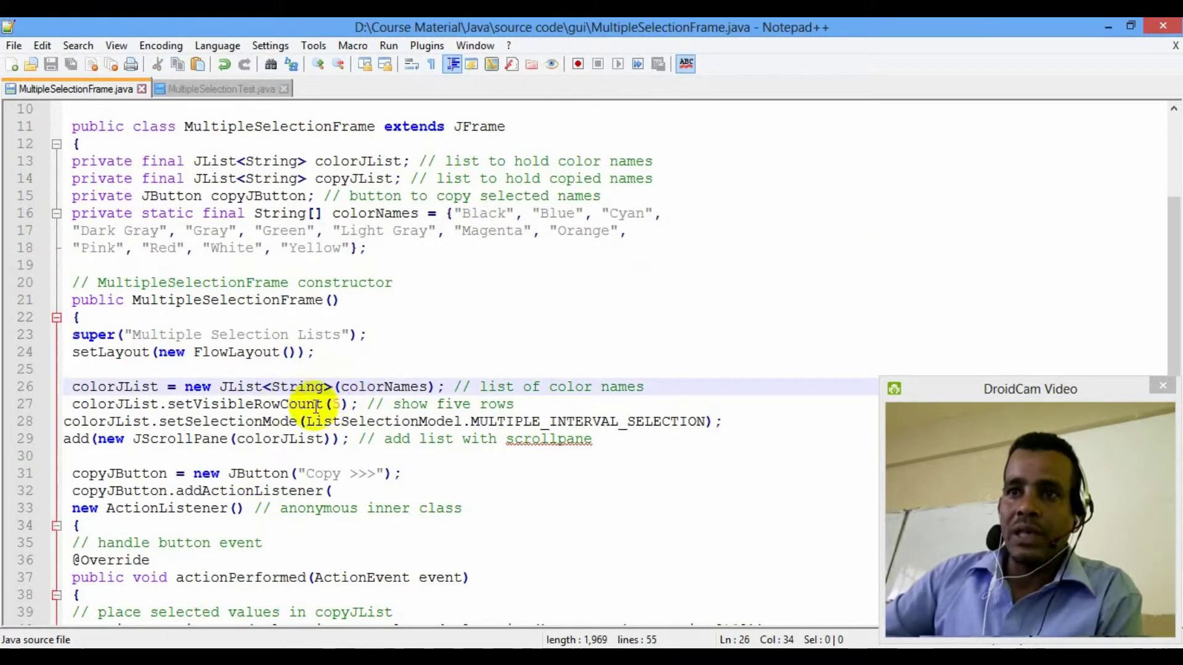
{"action": "left_click", "coordinate": [335, 404]}
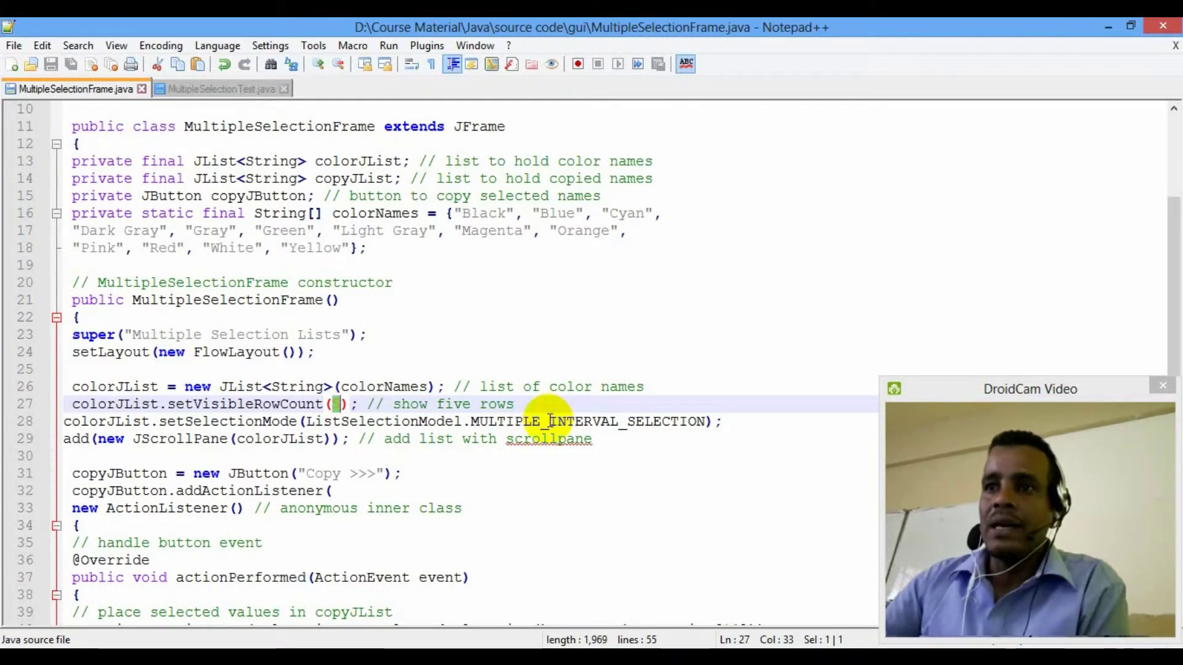
Step: Highlight MULTIPLE_INTERVAL_SELECTION on line 28 and the JScrollPane wrapping colorJList on line 29
{"action": "left_click", "coordinate": [548, 422]}
{"action": "double_click", "coordinate": [562, 421]}
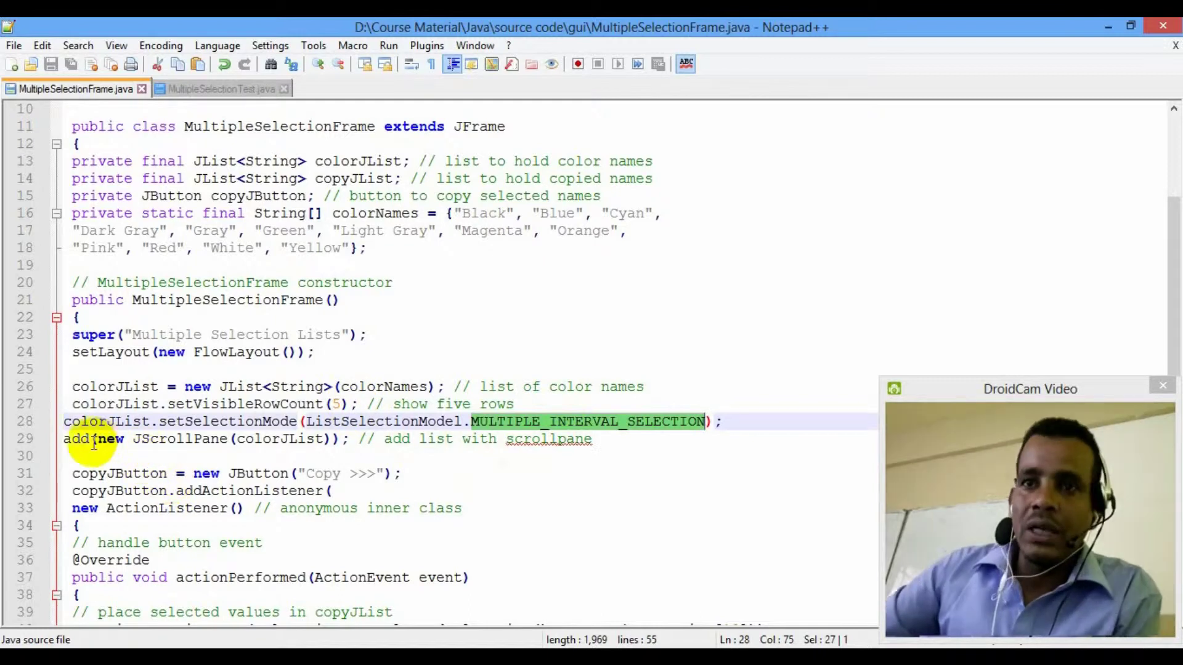
{"action": "double_click", "coordinate": [249, 438]}
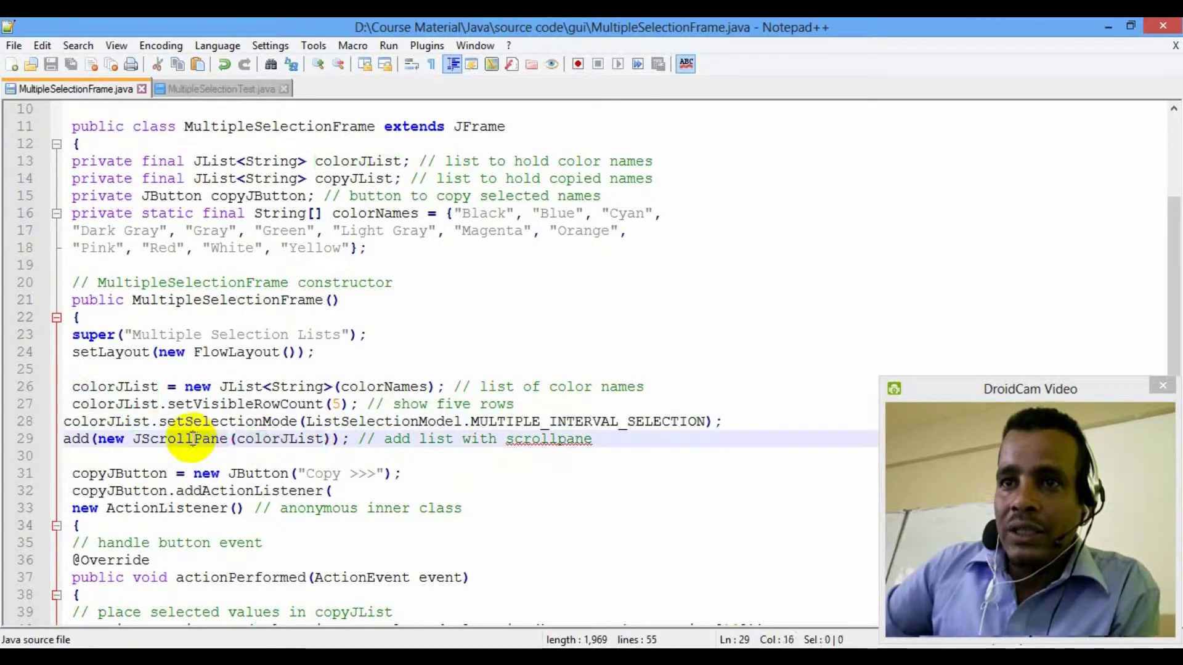
{"action": "double_click", "coordinate": [192, 438]}
{"action": "double_click", "coordinate": [277, 438]}
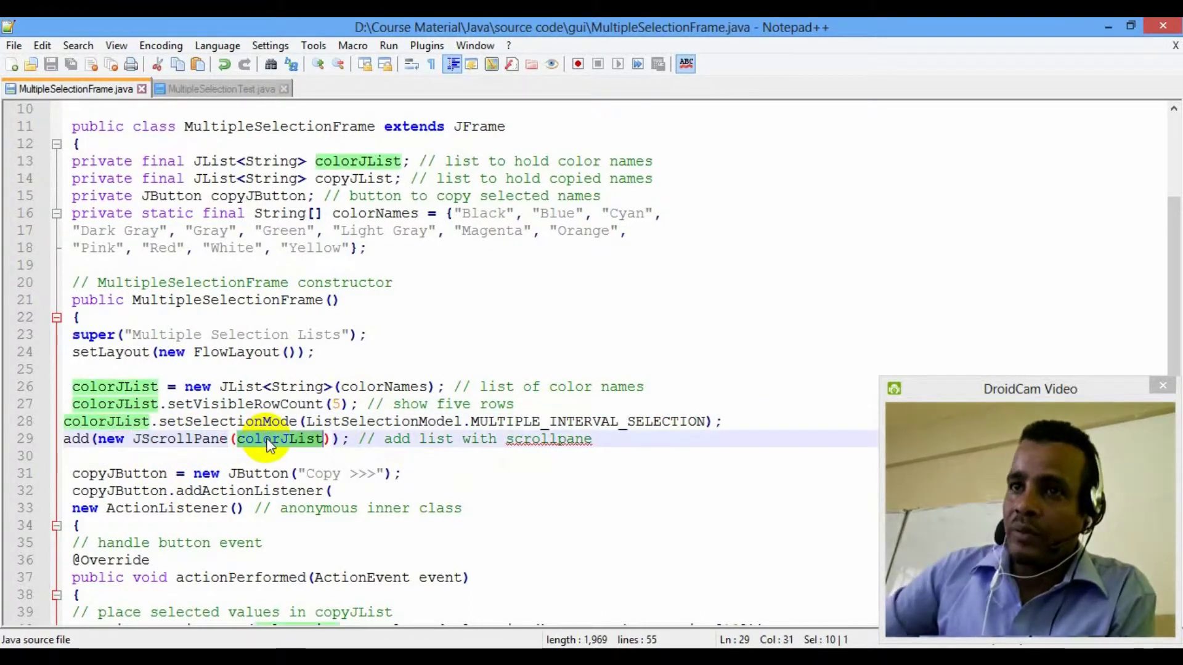
{"action": "left_click", "coordinate": [178, 438]}
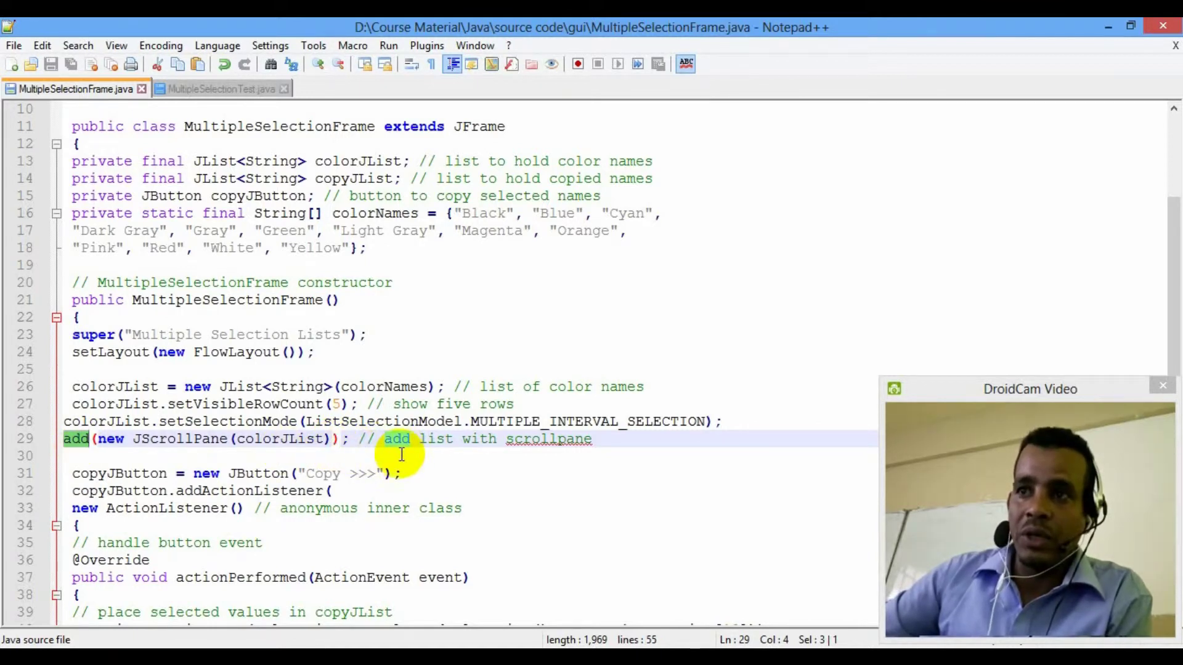
Step: Re-highlight JScrollPane and colorJList, then select the constructor's color list setup lines
{"action": "double_click", "coordinate": [172, 443]}
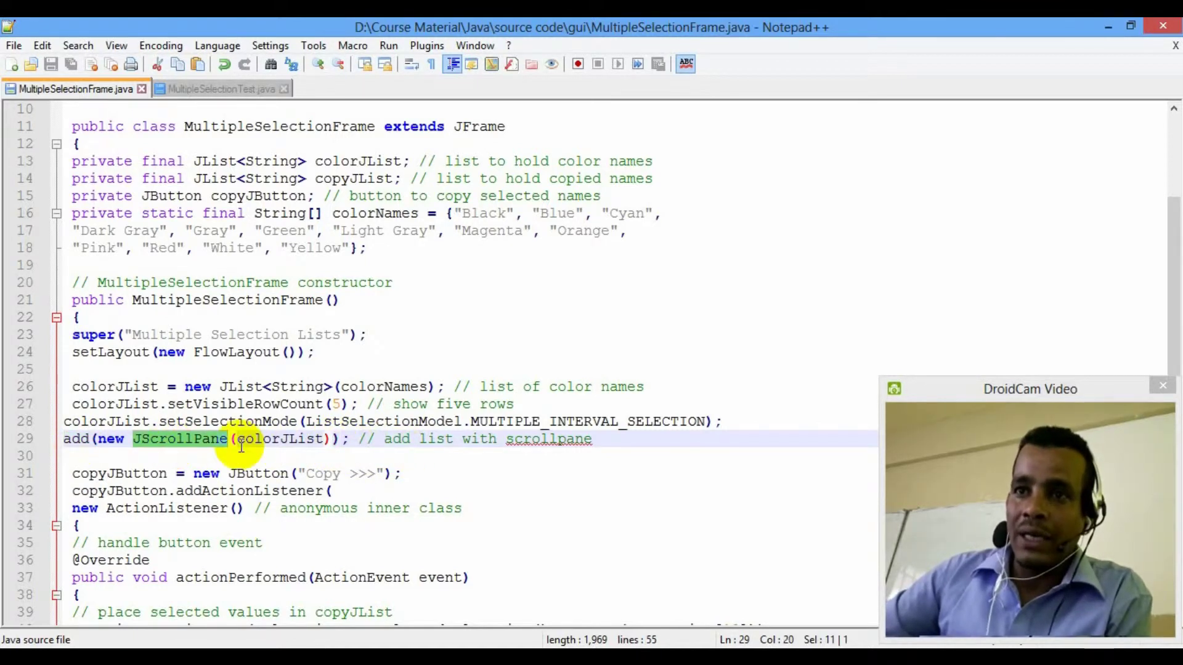
{"action": "double_click", "coordinate": [273, 441]}
{"action": "double_click", "coordinate": [185, 441]}
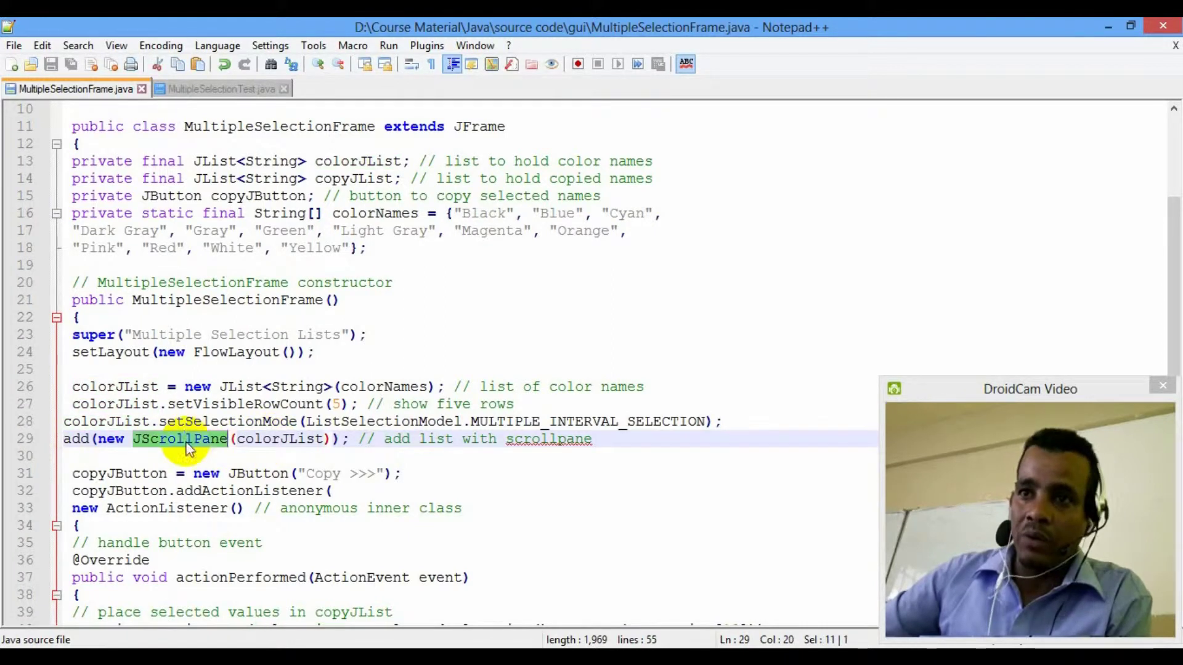
{"action": "double_click", "coordinate": [271, 441]}
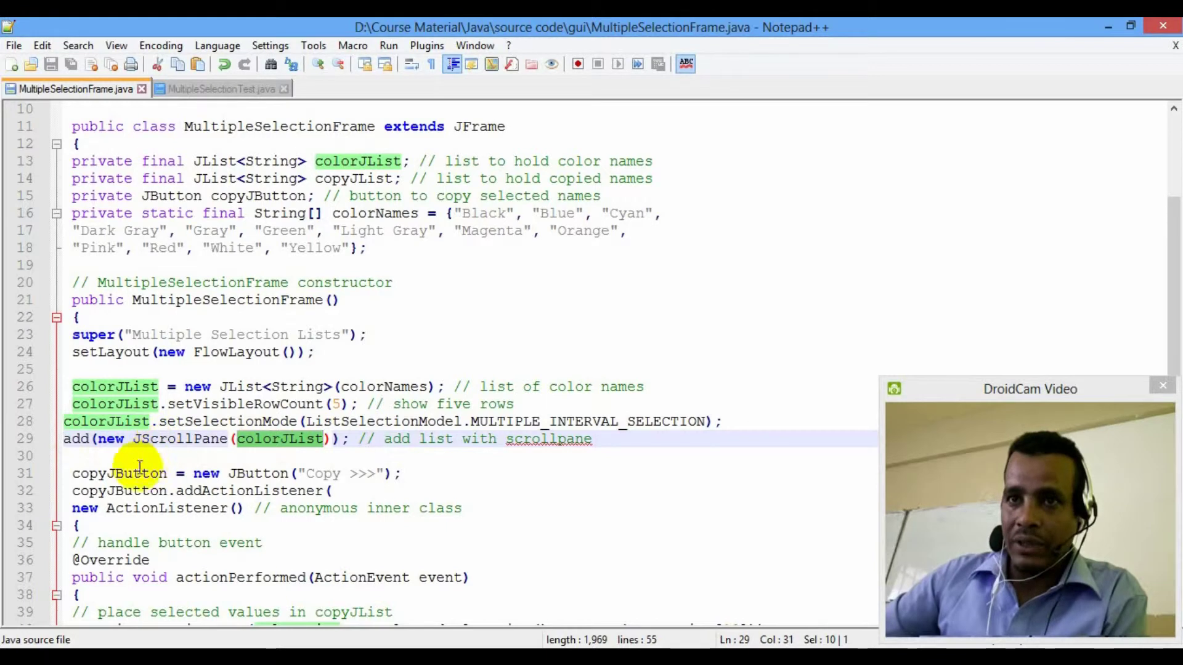
{"action": "left_click_drag", "start_coordinate": [593, 439], "coordinate": [601, 282]}
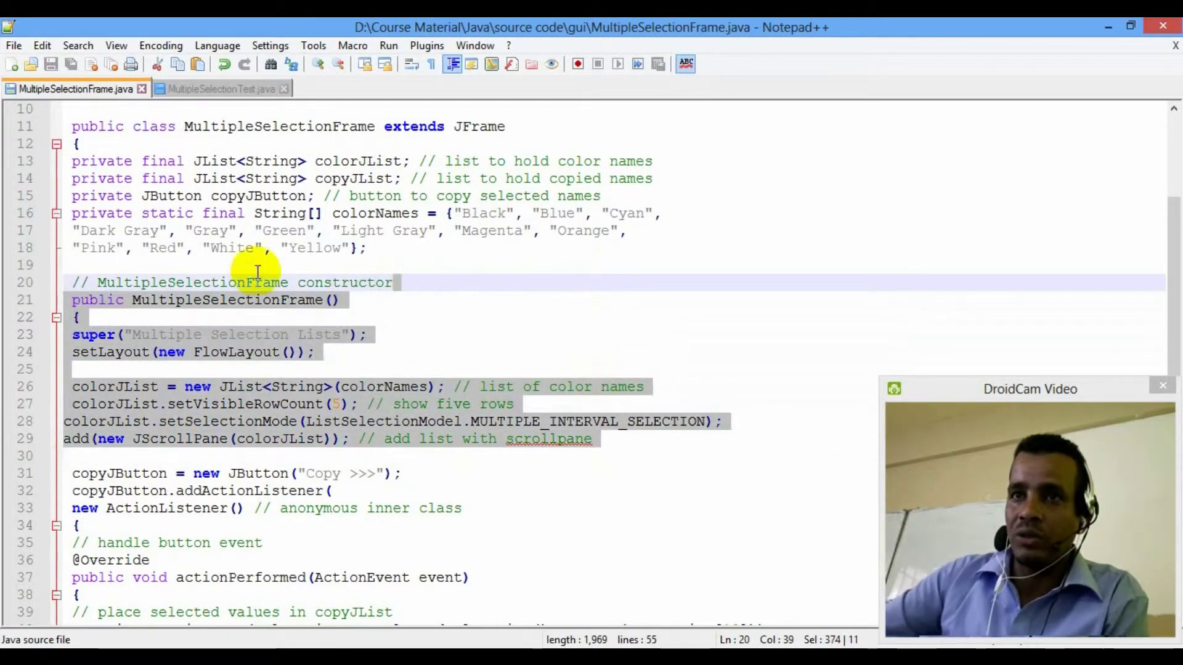
{"action": "scroll", "coordinate": [264, 382], "scroll_direction": "down", "scroll_amount": 2}
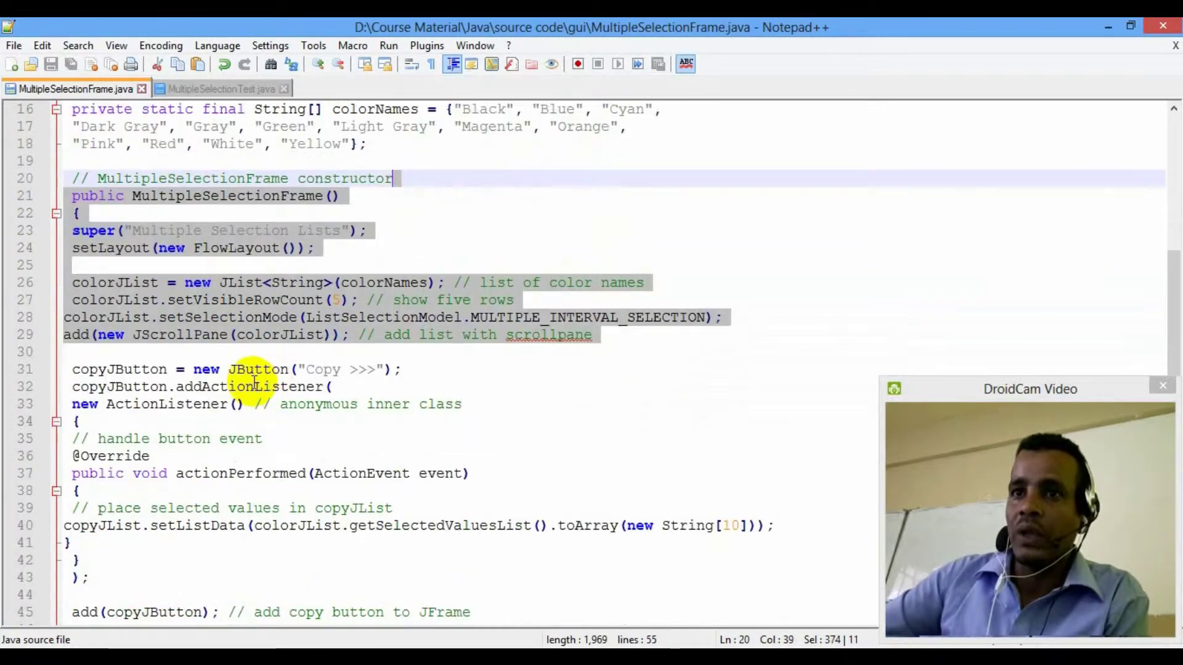
{"action": "left_click", "coordinate": [124, 369]}
Step: Highlight copyJButton, its 'Copy >>>' label, addActionListener and the anonymous listener block, undoing an accidental edit
{"action": "double_click", "coordinate": [123, 370]}
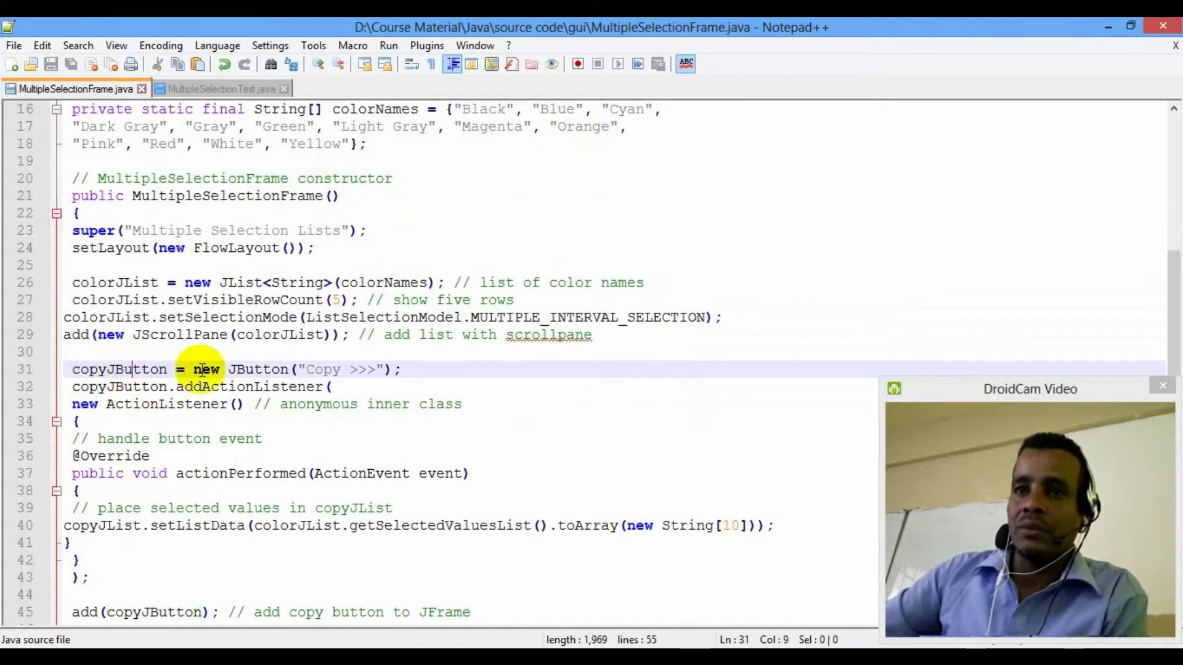
{"action": "left_click_drag", "start_coordinate": [307, 370], "coordinate": [374, 369]}
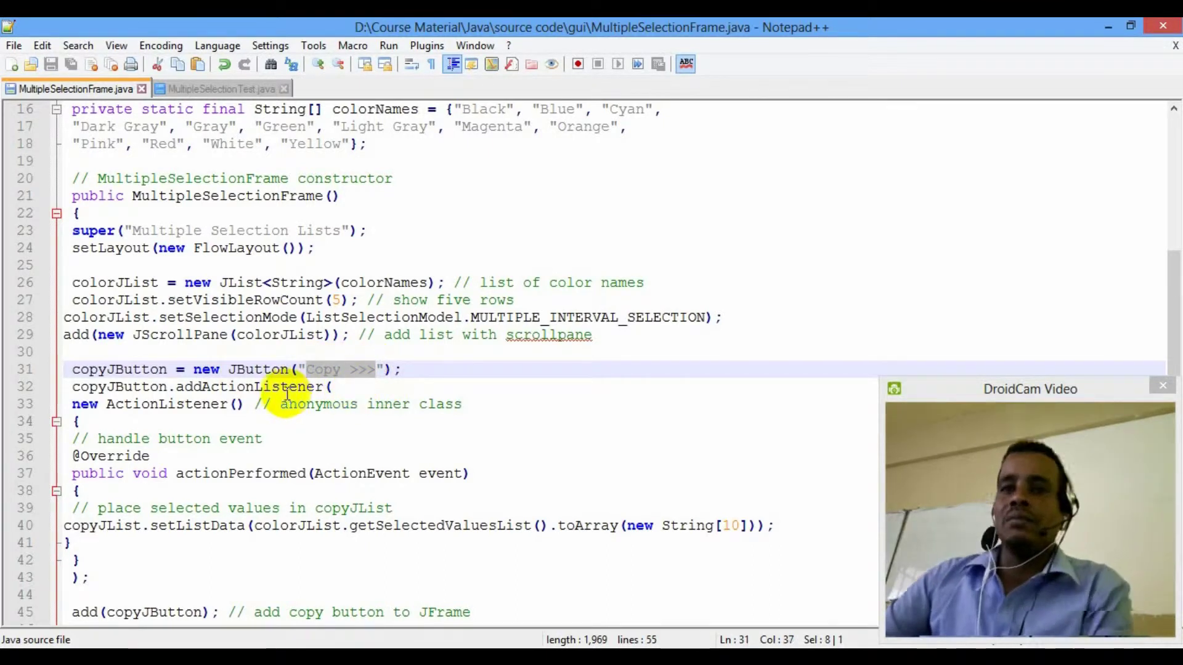
{"action": "double_click", "coordinate": [233, 388]}
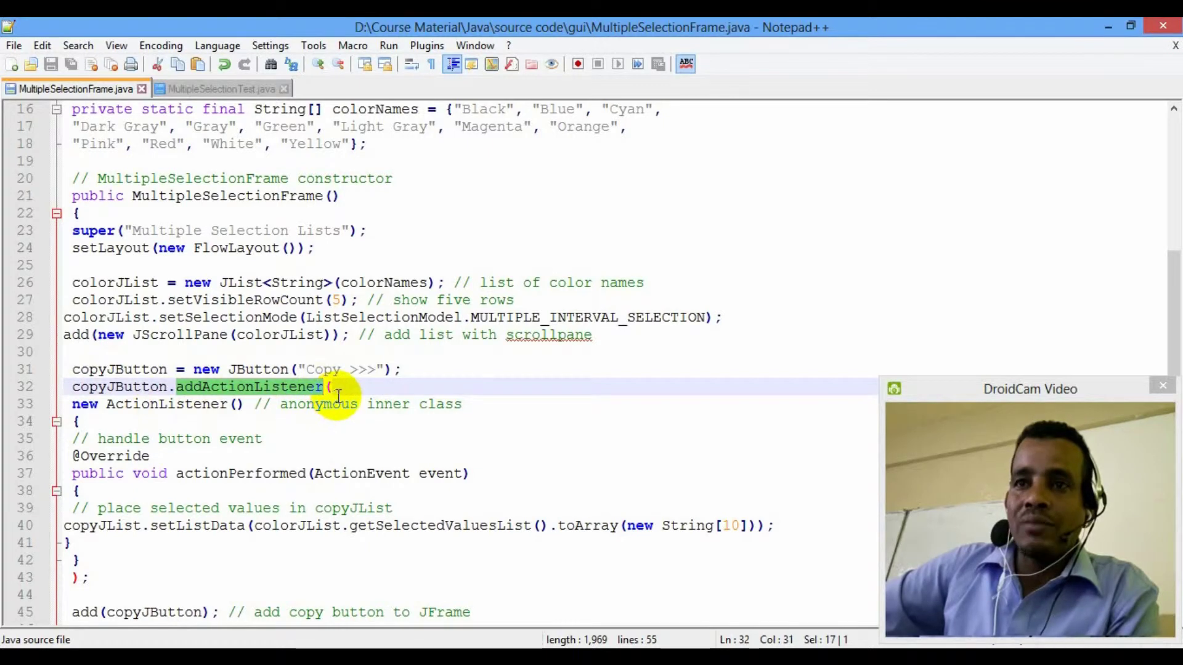
{"action": "left_click", "coordinate": [338, 390]}
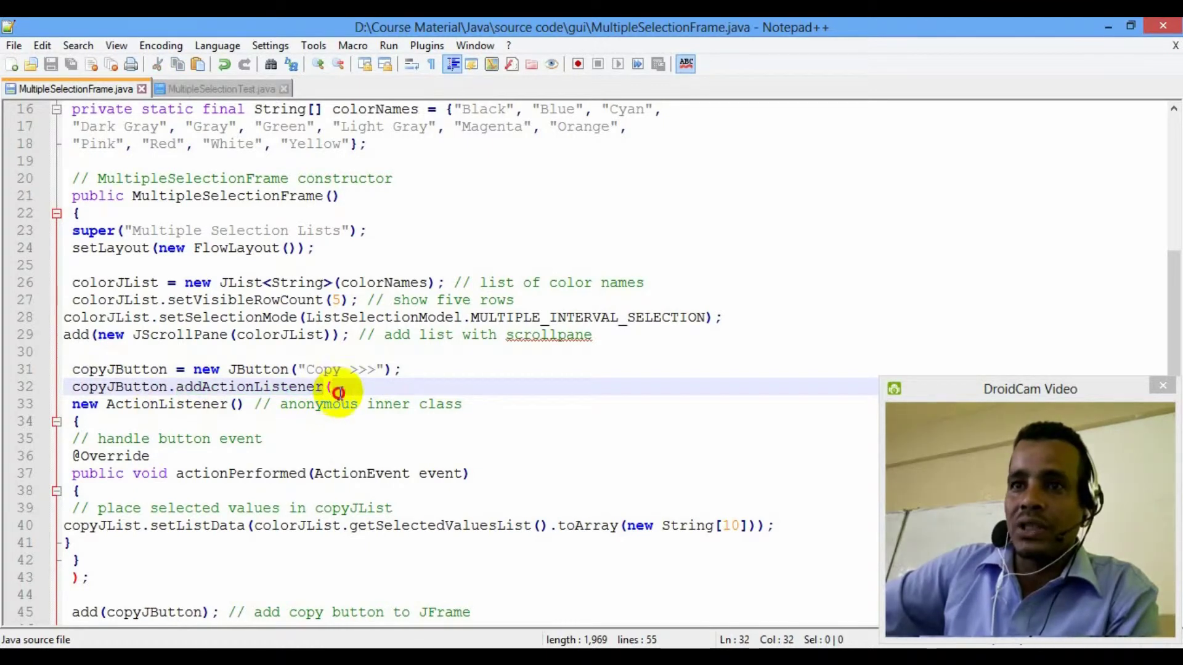
{"action": "left_click_drag", "start_coordinate": [337, 390], "coordinate": [75, 578]}
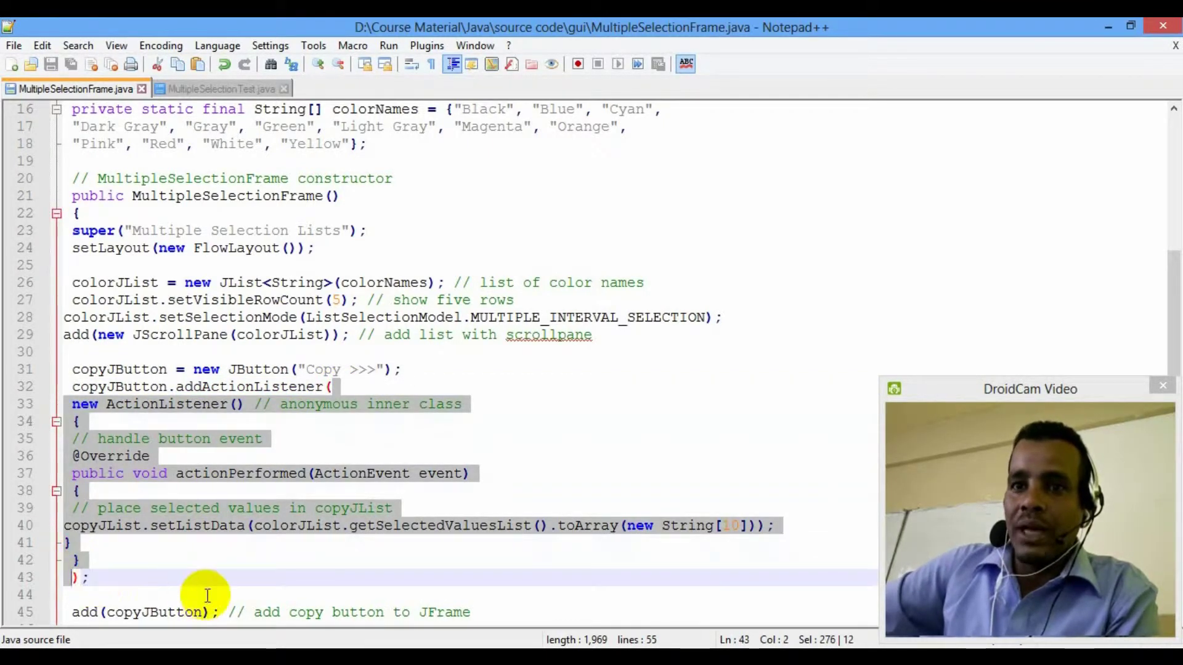
{"action": "type", "text": "handl"}
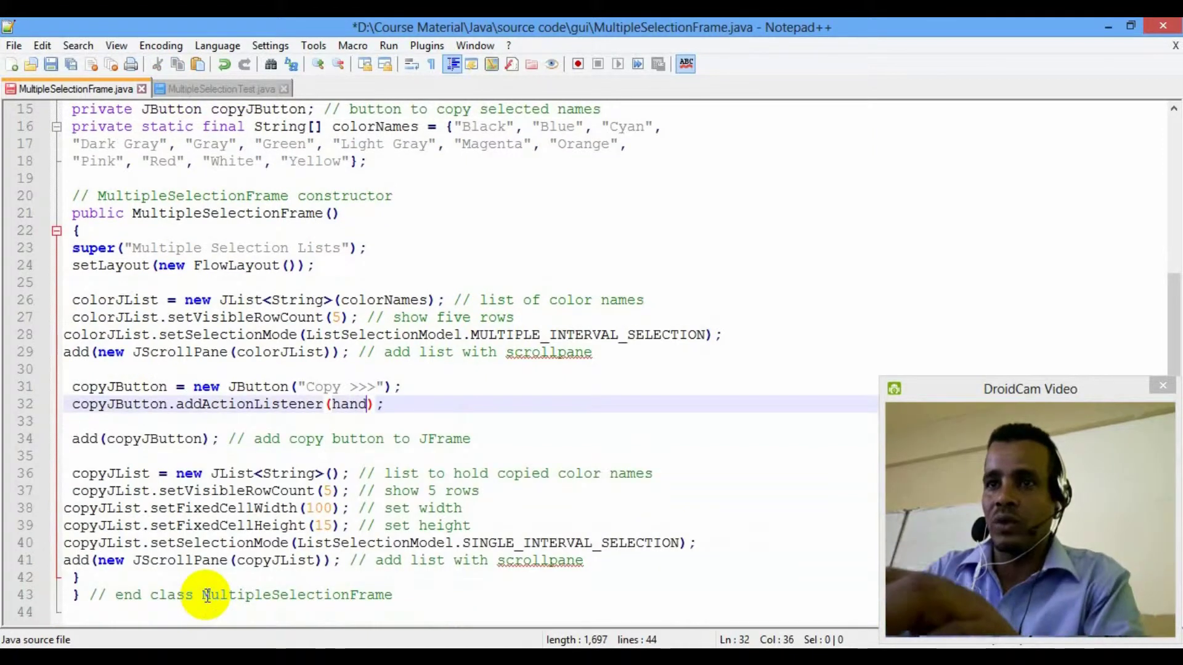
{"action": "type", "text": "er"}
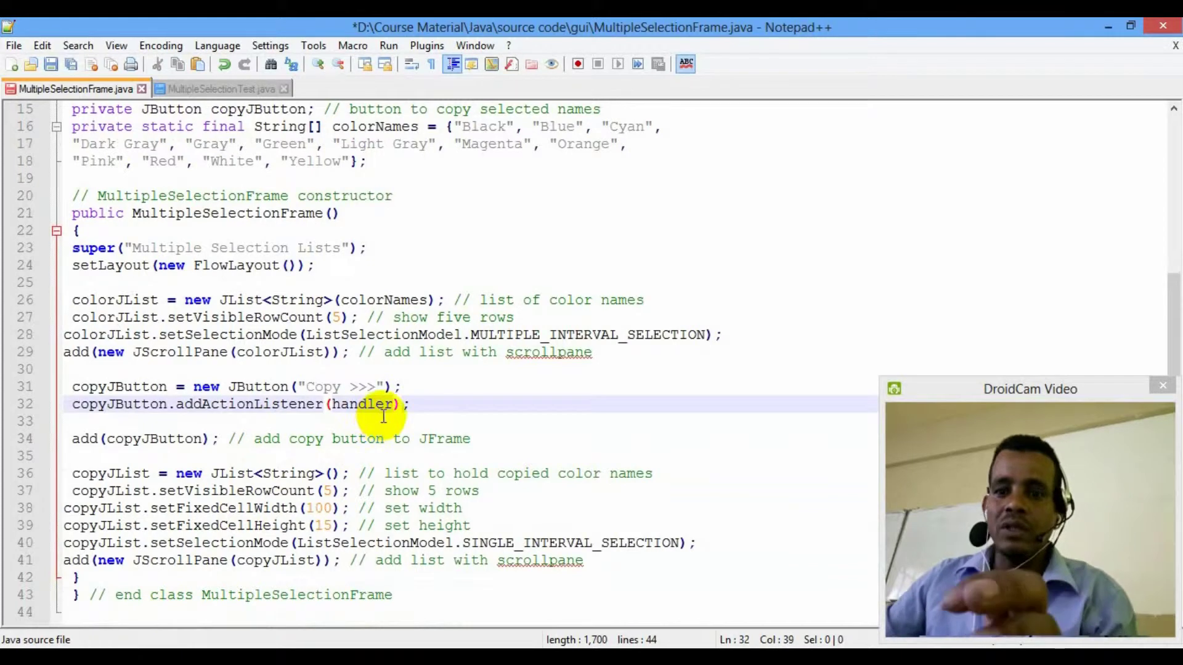
{"action": "key", "text": "ctrl+z"}
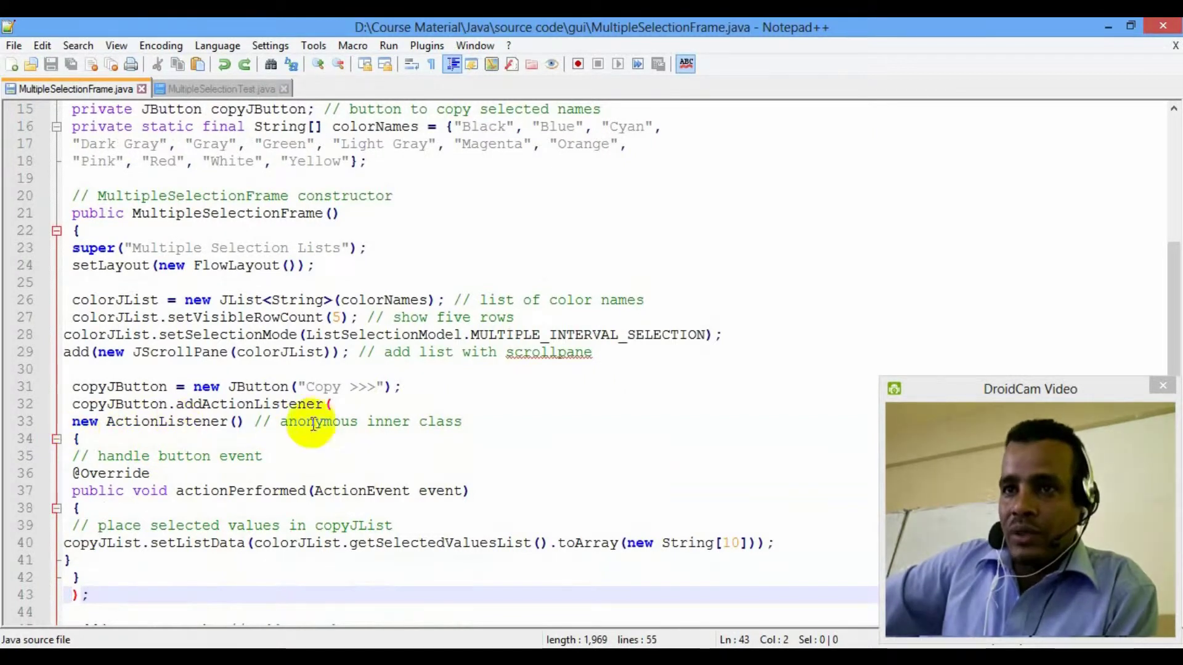
Step: Highlight new ActionListener on line 33, the actionPerformed method and the copyJList uses
{"action": "left_click", "coordinate": [90, 424]}
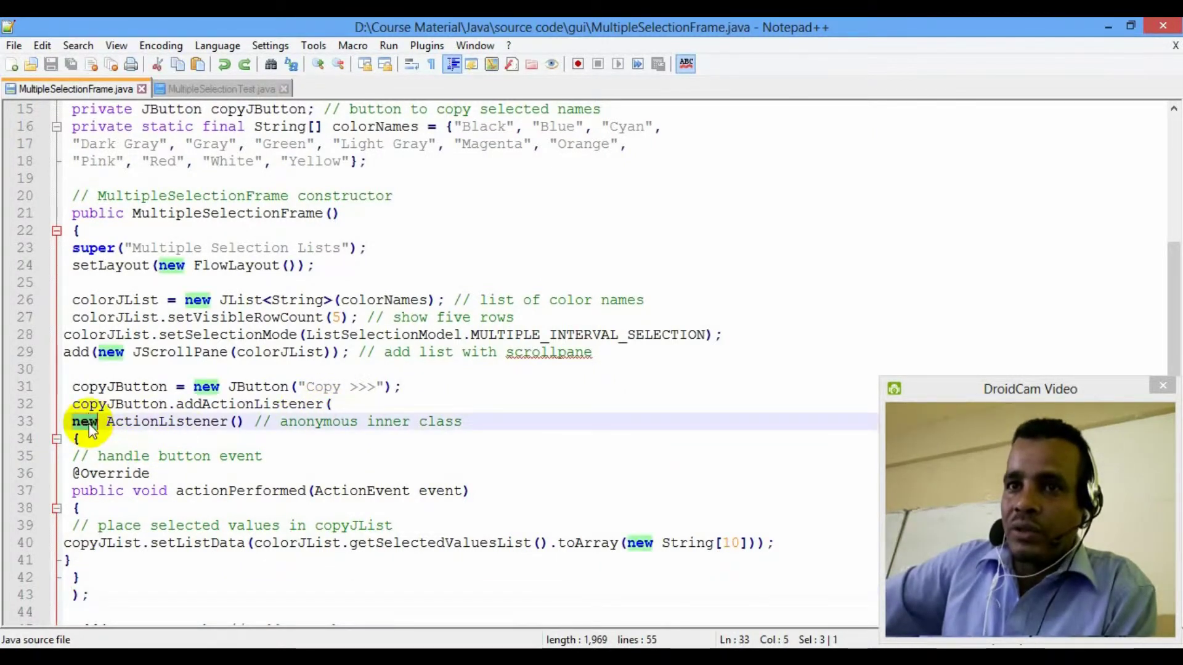
{"action": "left_click_drag", "start_coordinate": [107, 421], "coordinate": [235, 421]}
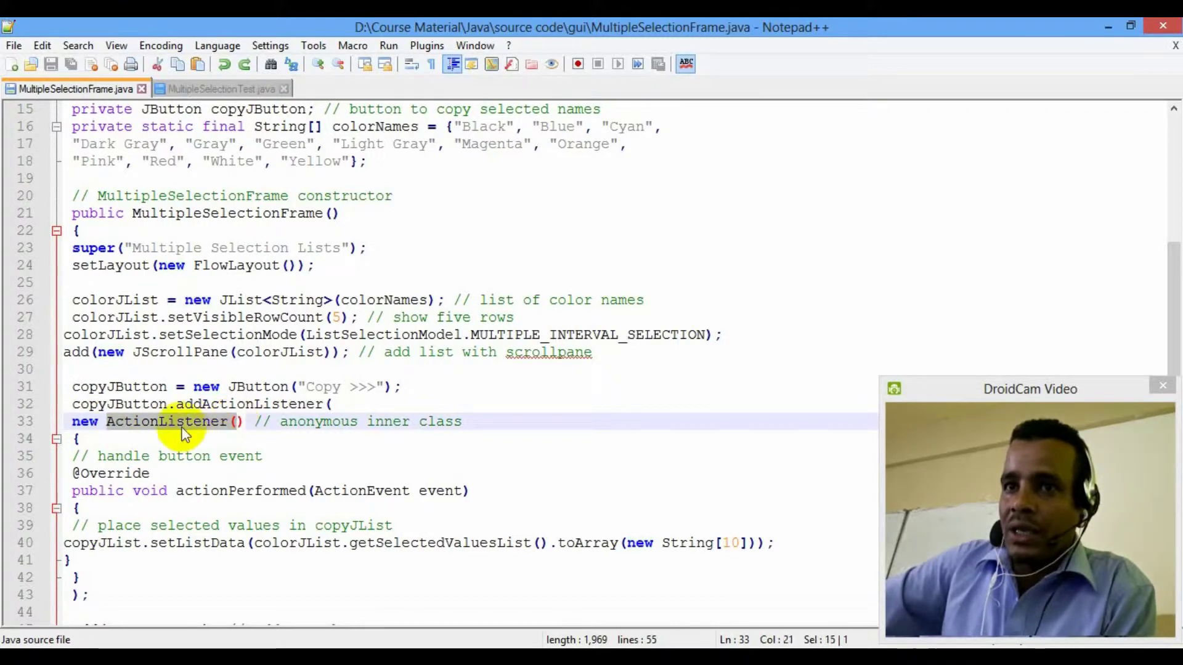
{"action": "left_click_drag", "start_coordinate": [108, 422], "coordinate": [229, 422]}
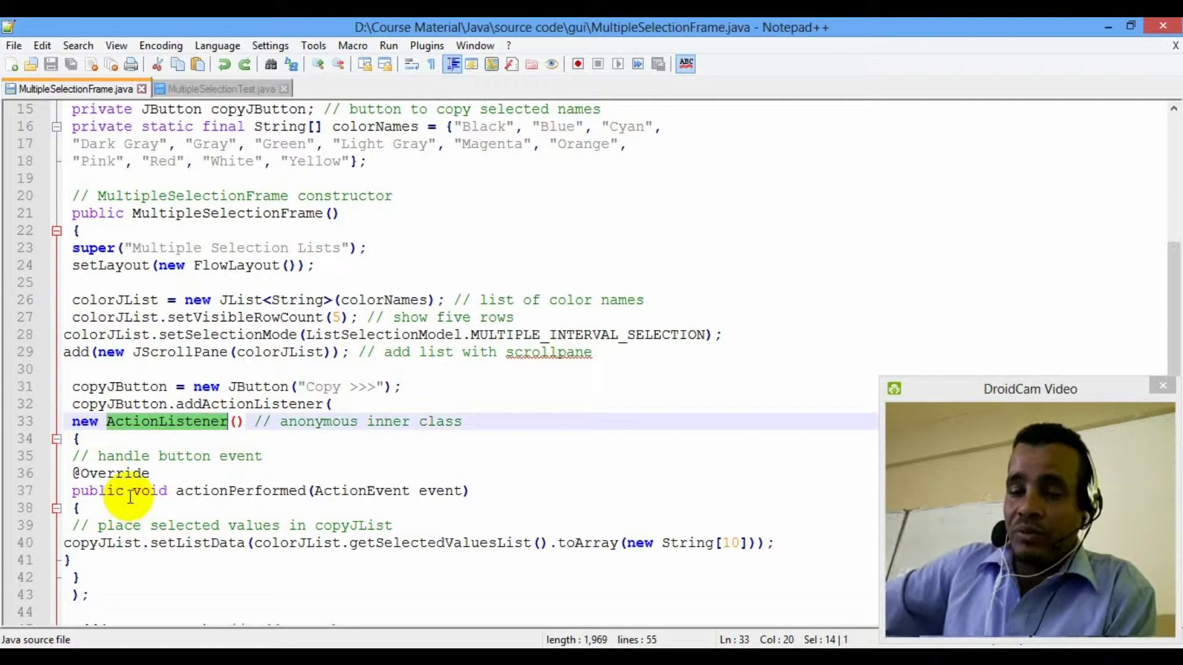
{"action": "double_click", "coordinate": [226, 495]}
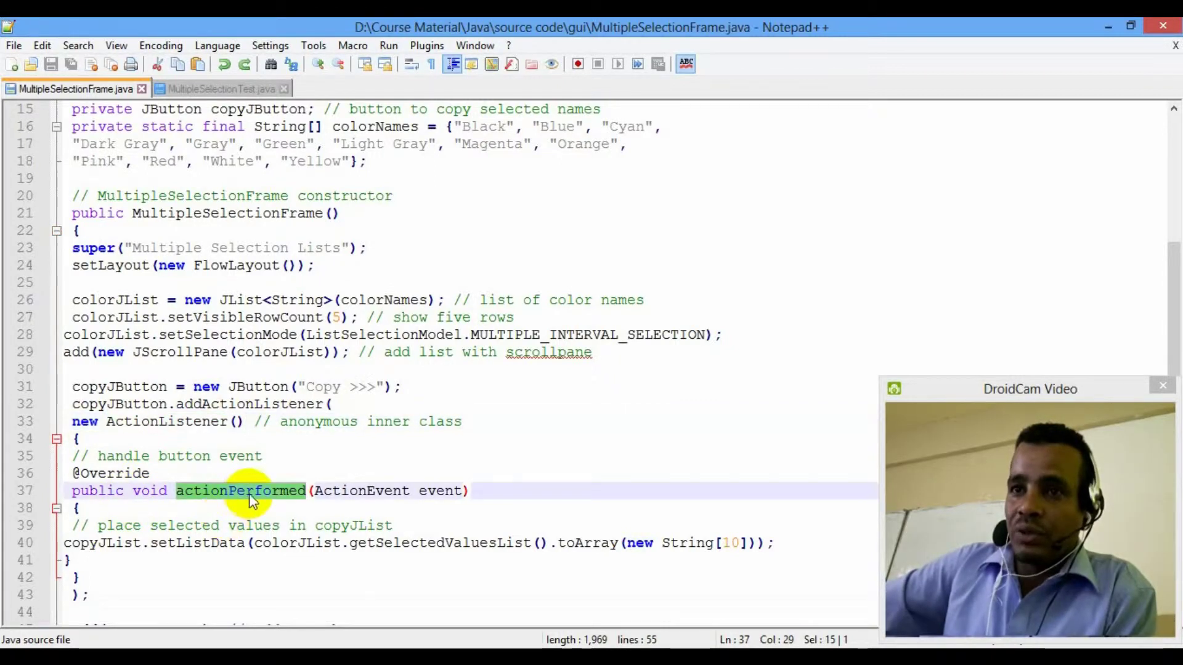
{"action": "scroll", "coordinate": [278, 497], "scroll_direction": "down", "scroll_amount": 1}
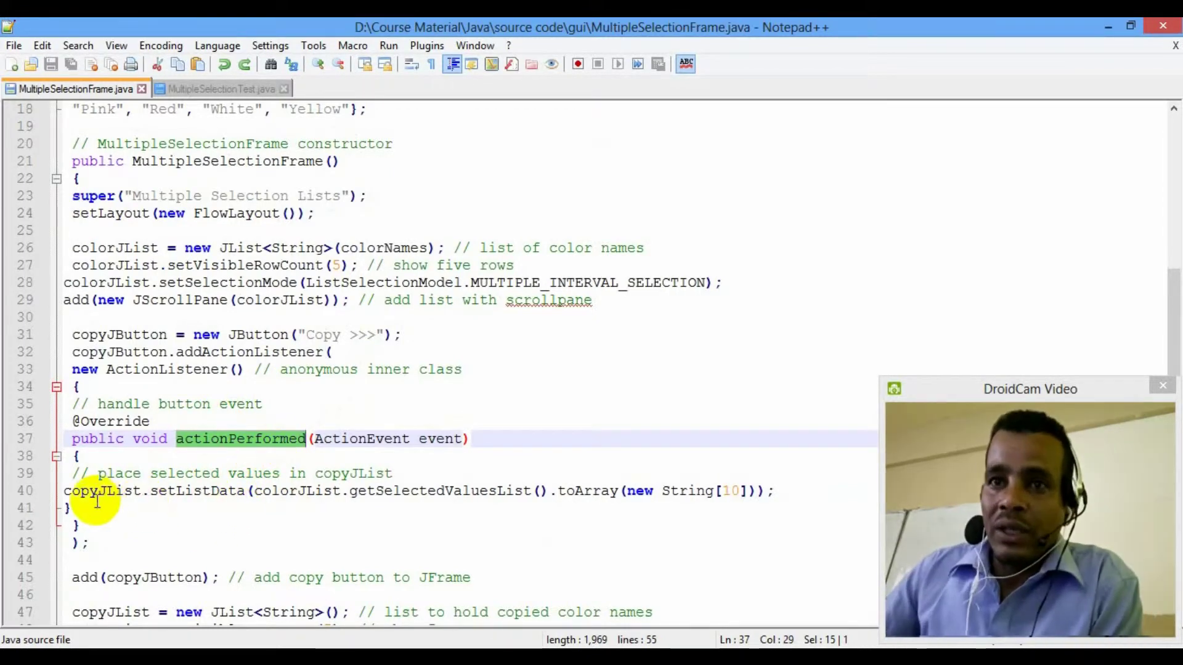
{"action": "double_click", "coordinate": [118, 491]}
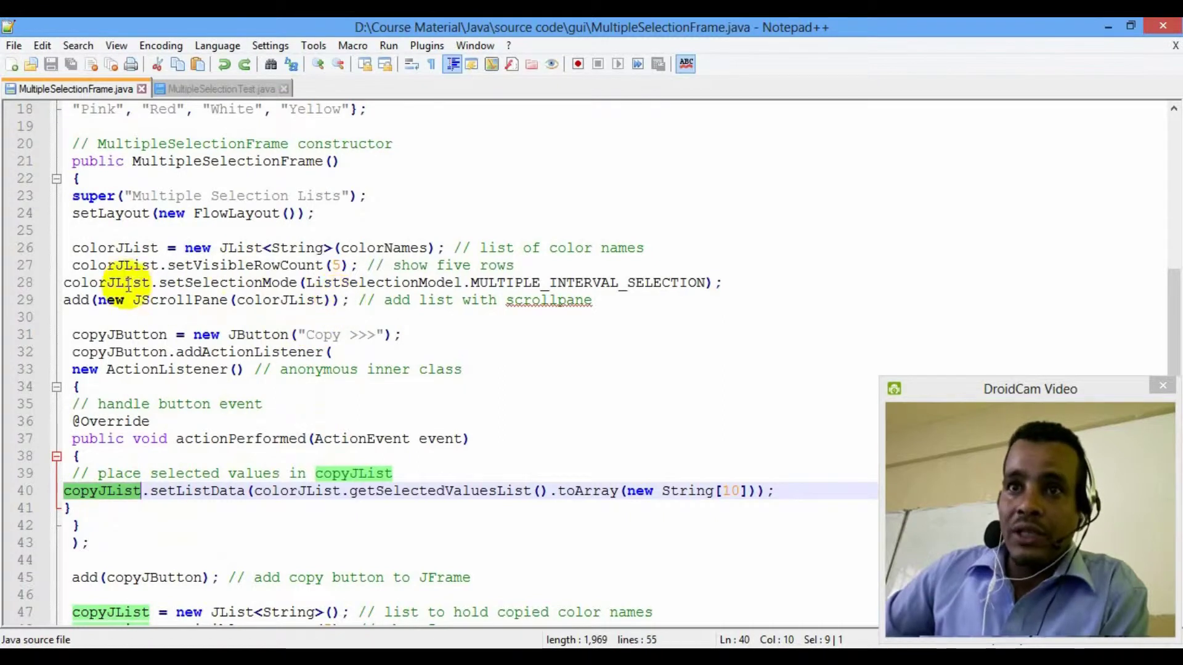
Step: Contrast colorJList built from colorNames with copyJList by highlighting each in turn
{"action": "left_click", "coordinate": [104, 283]}
{"action": "double_click", "coordinate": [110, 284]}
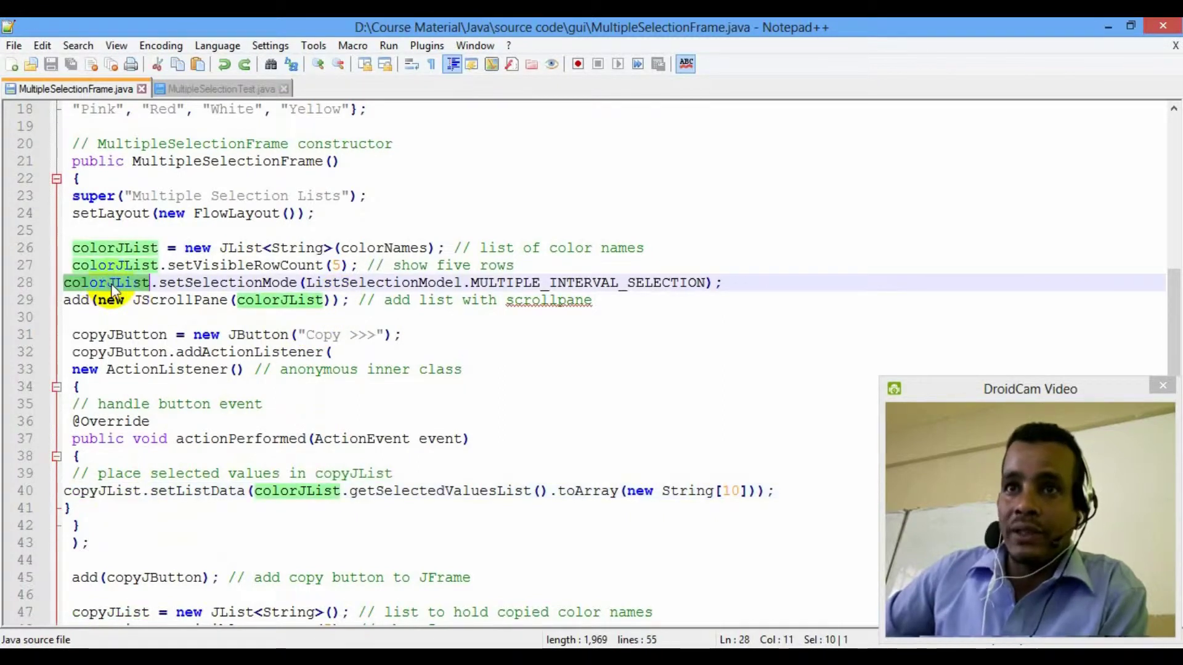
{"action": "left_click", "coordinate": [382, 245]}
{"action": "double_click", "coordinate": [382, 245]}
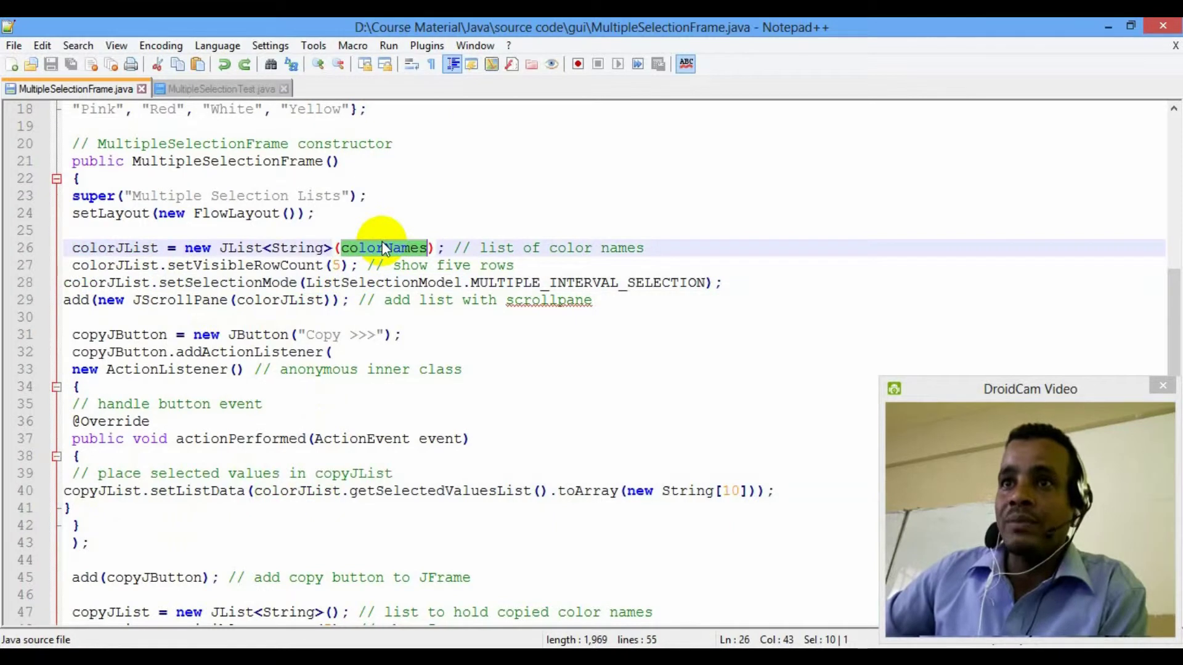
{"action": "double_click", "coordinate": [128, 246]}
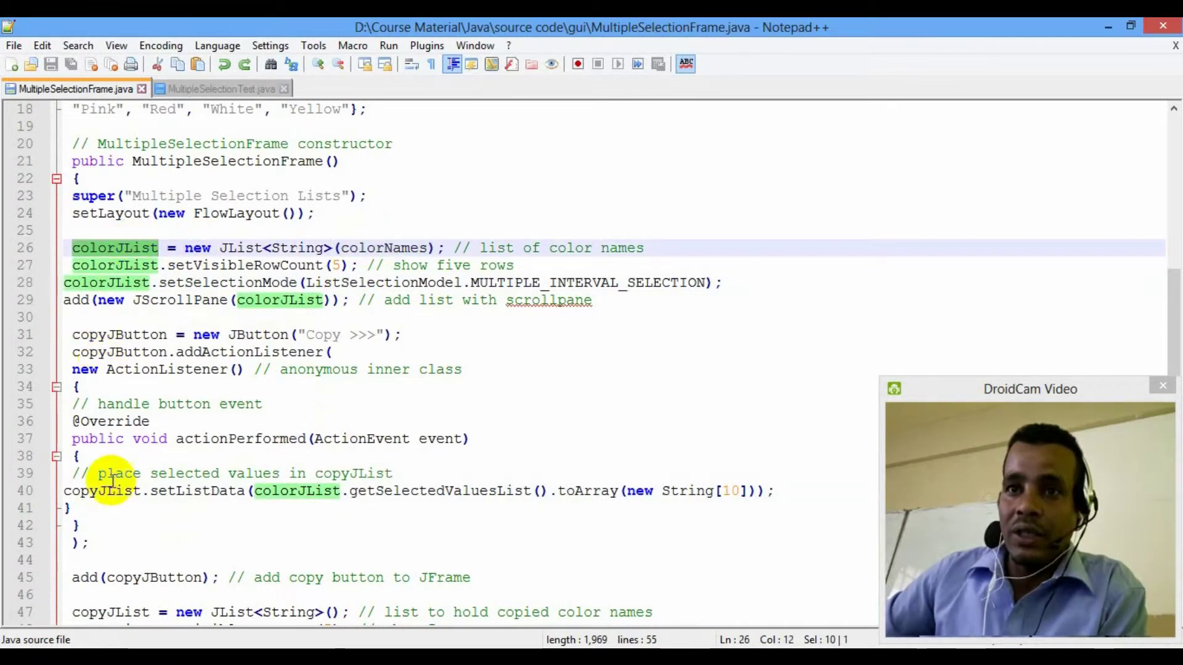
{"action": "left_click", "coordinate": [89, 492]}
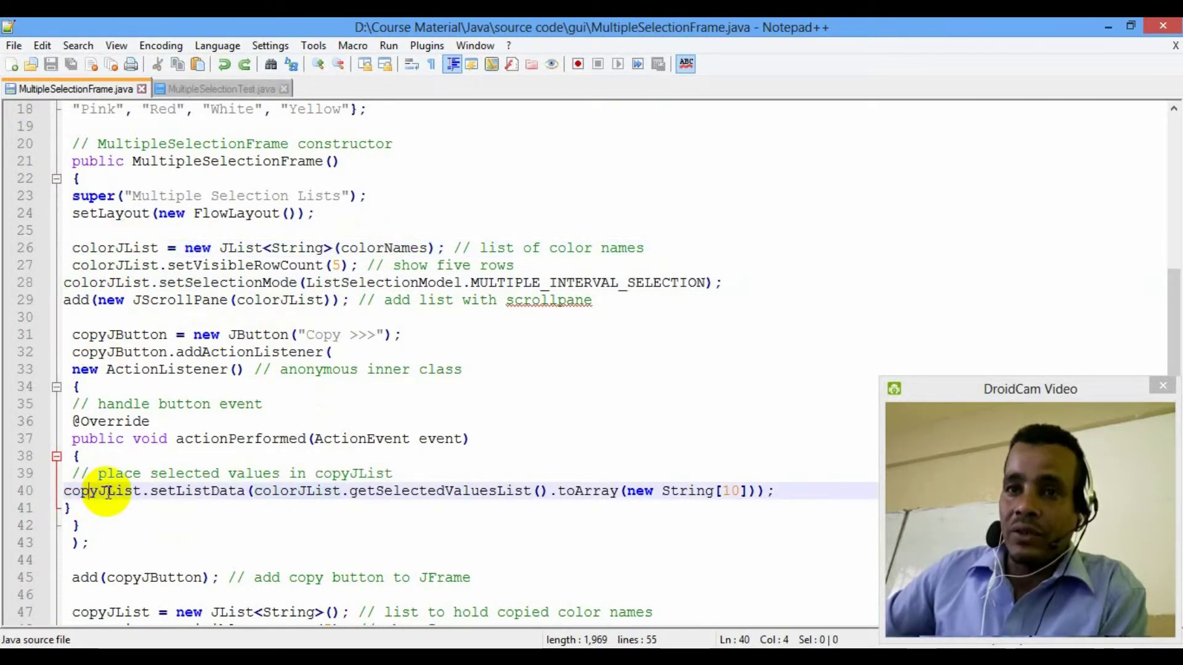
{"action": "double_click", "coordinate": [92, 490]}
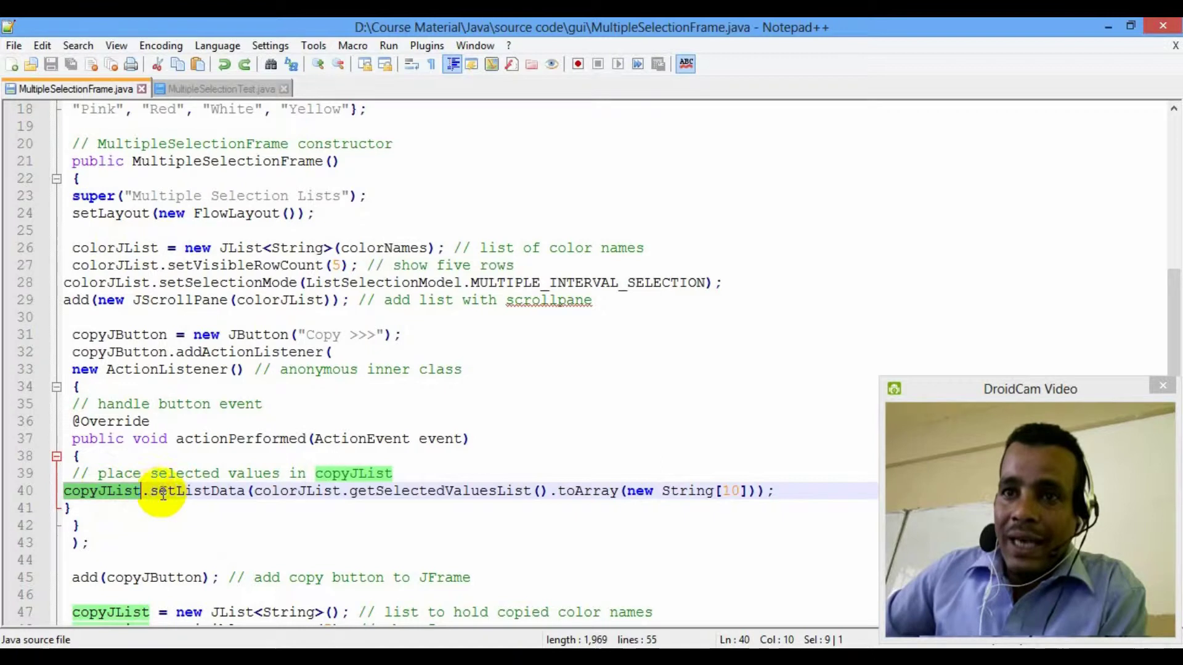
Step: Highlight setListData on line 40, temporarily delete its argument and restore it with undo
{"action": "left_click_drag", "start_coordinate": [244, 493], "coordinate": [153, 491]}
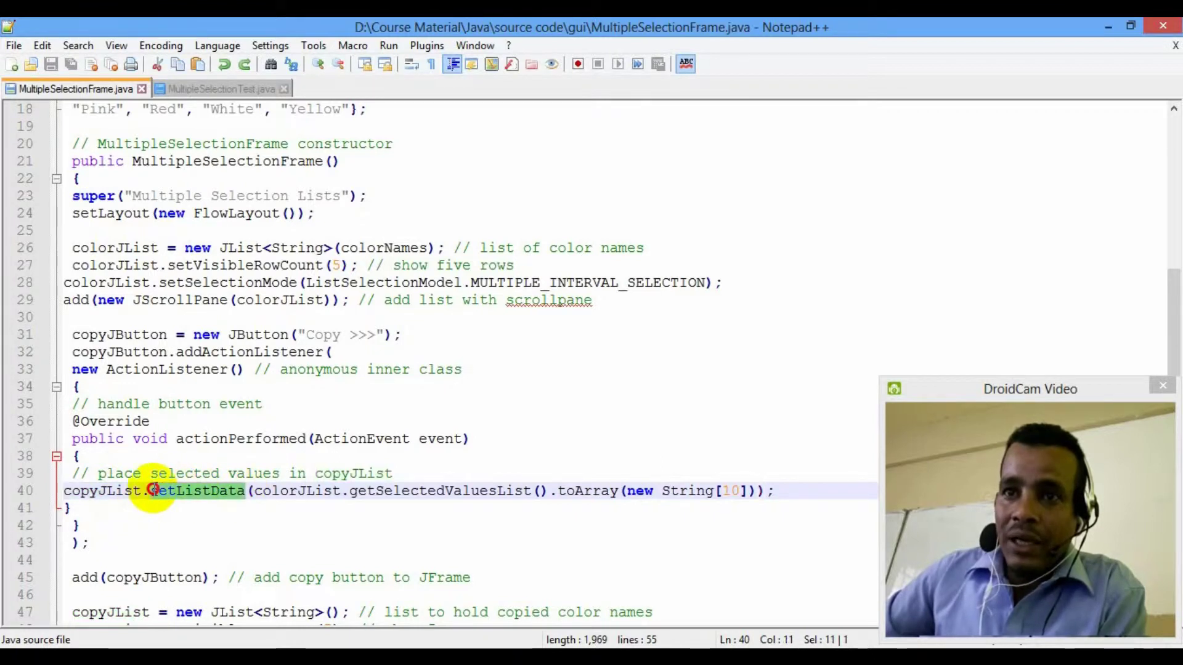
{"action": "double_click", "coordinate": [90, 490]}
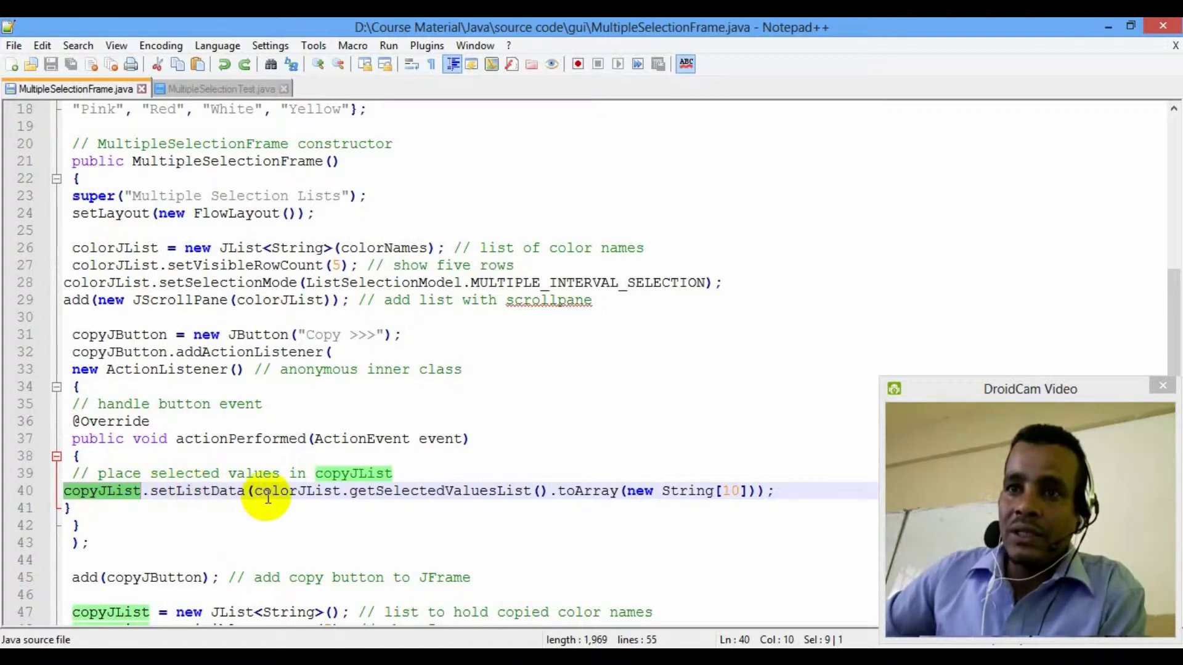
{"action": "left_click_drag", "start_coordinate": [254, 493], "coordinate": [747, 491]}
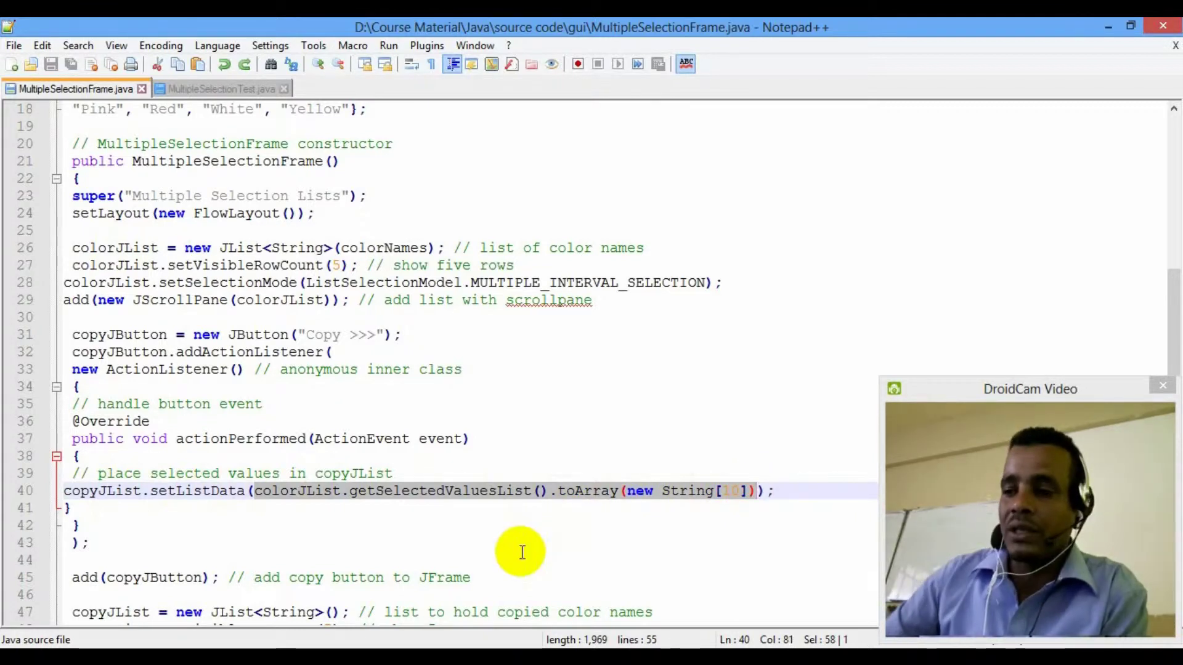
{"action": "key", "text": "Delete"}
{"action": "type", "text": "copyJList.setListData(\"\", \"\""}
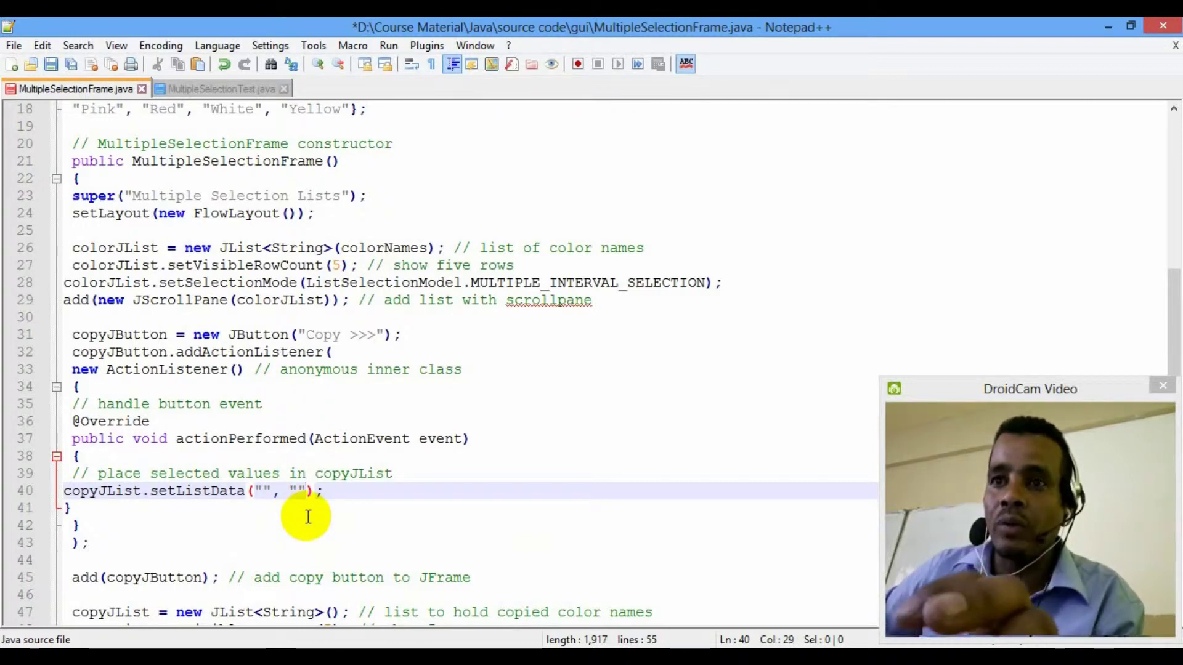
{"action": "key", "text": "ctrl+z"}
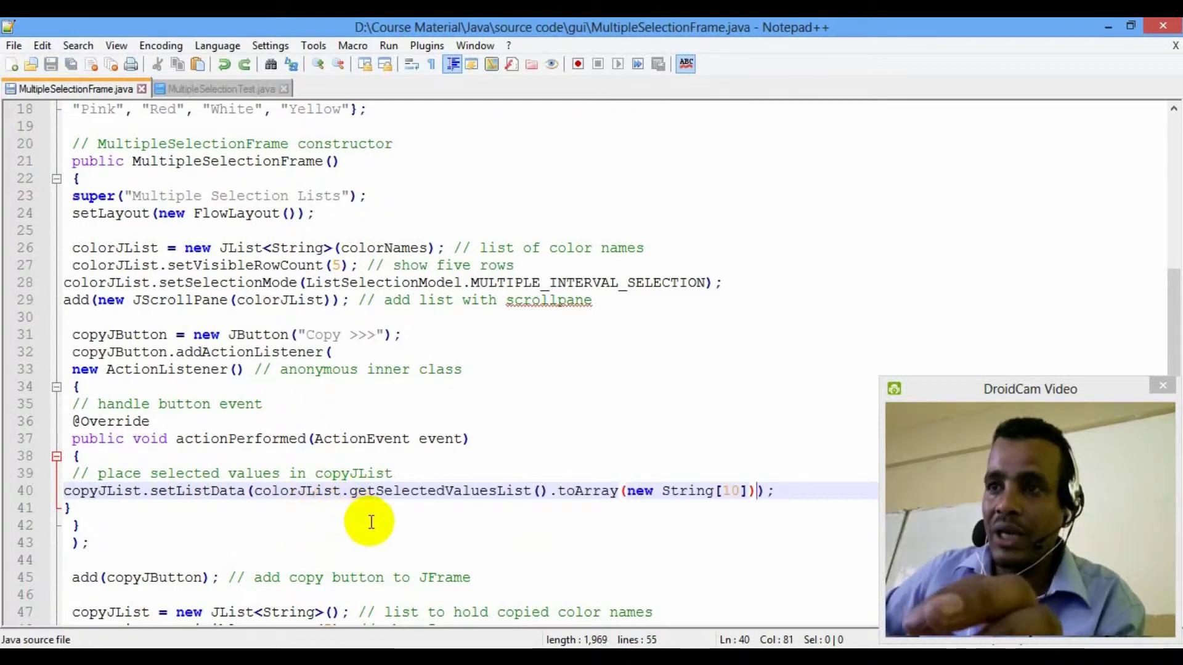
Step: Highlight ListData, the colorJList source, getSelectedValuesList, toArray and the new array creation
{"action": "left_click_drag", "start_coordinate": [245, 491], "coordinate": [61, 495]}
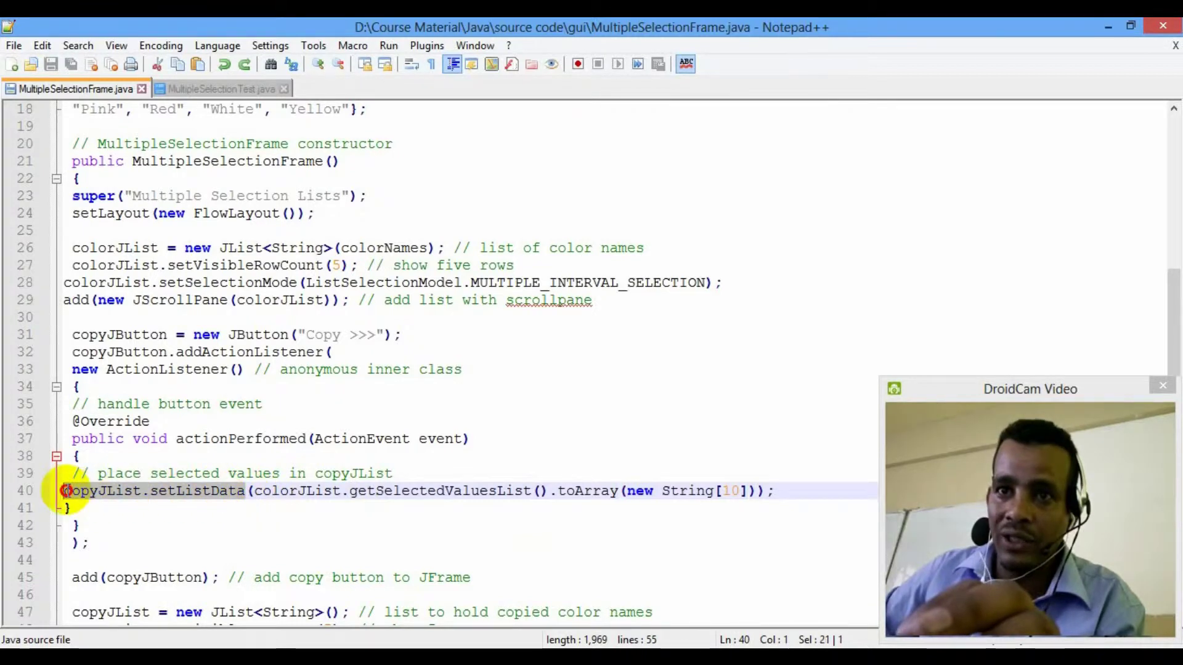
{"action": "double_click", "coordinate": [268, 491]}
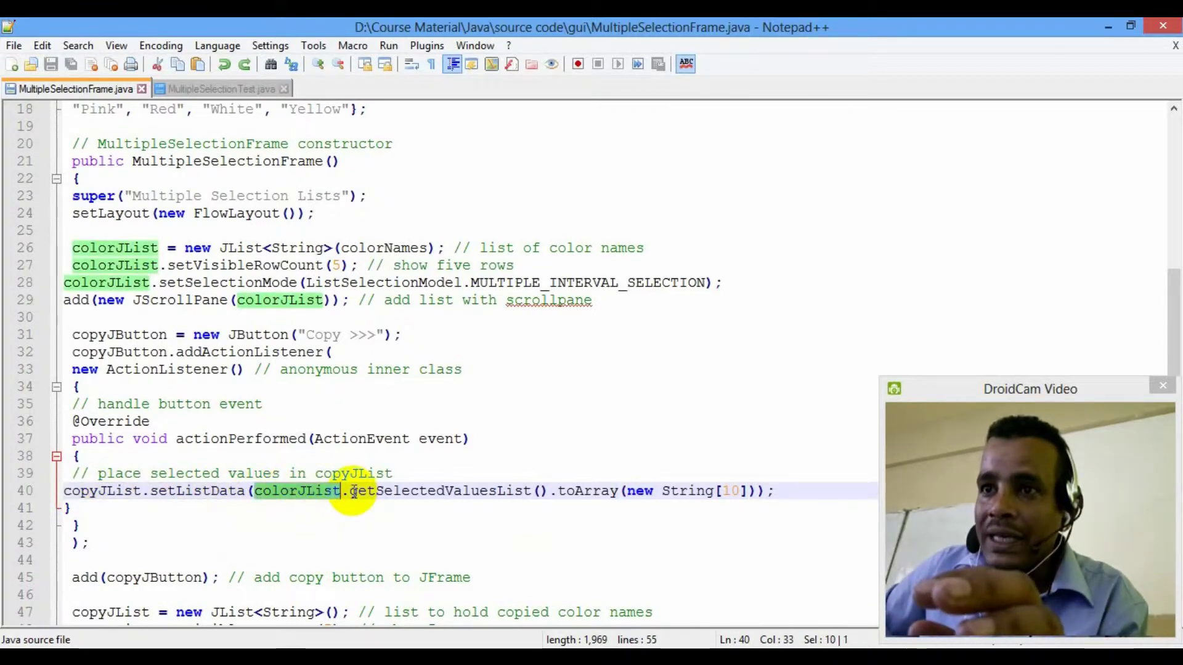
{"action": "left_click_drag", "start_coordinate": [351, 490], "coordinate": [541, 491]}
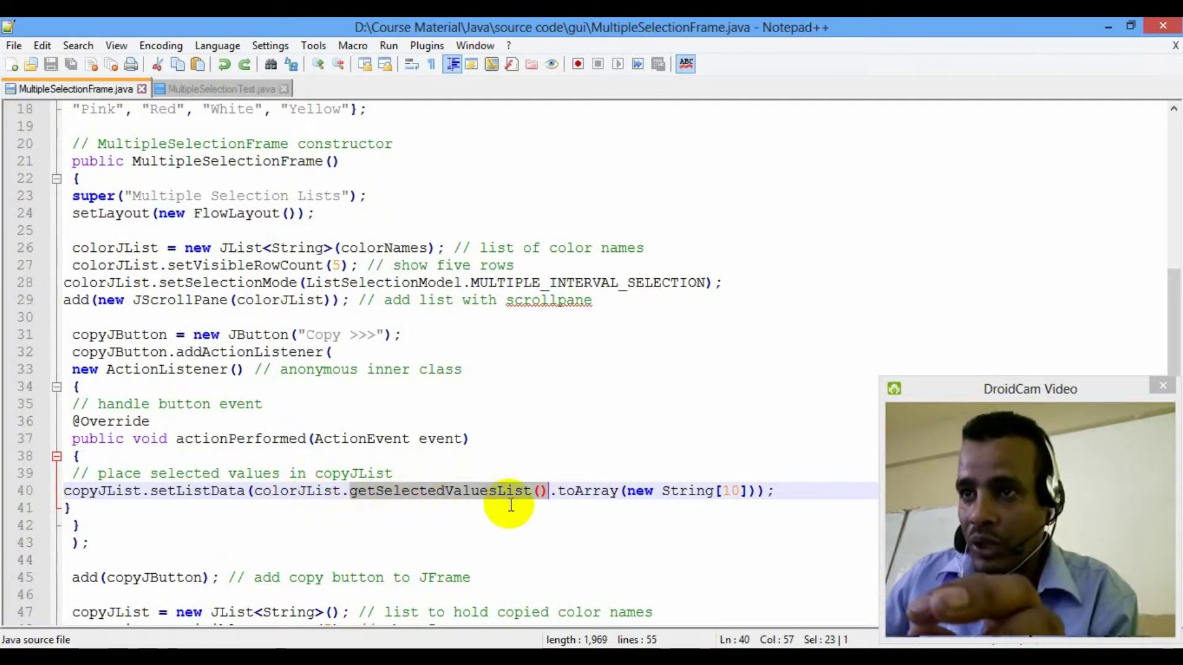
{"action": "double_click", "coordinate": [574, 494]}
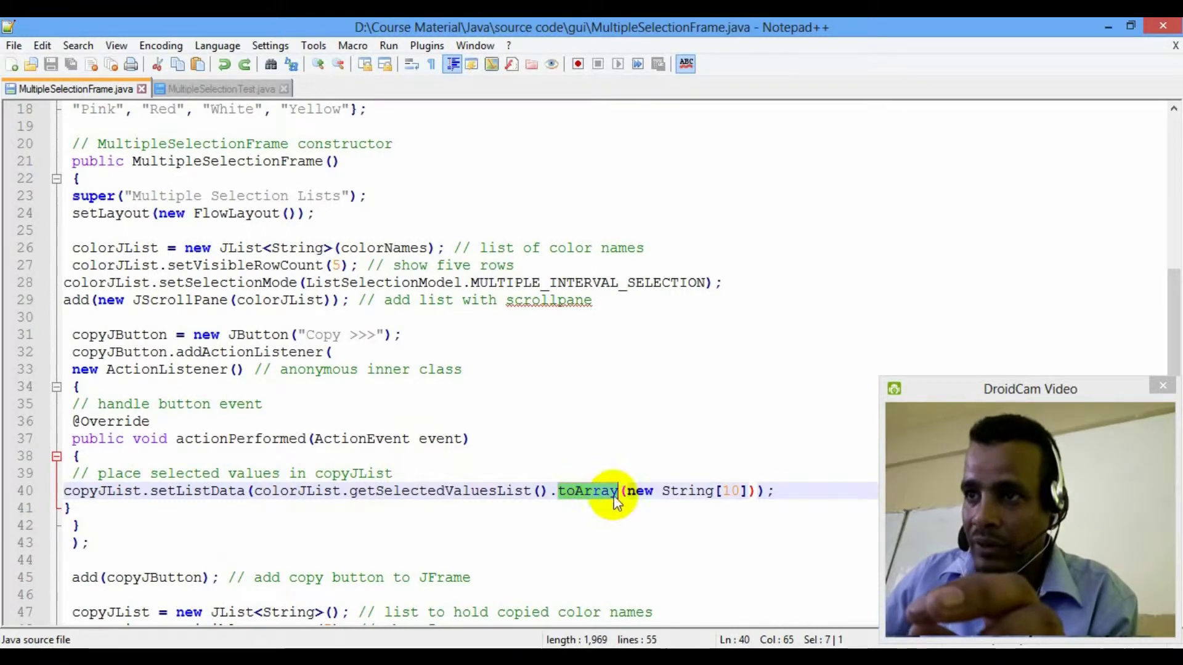
{"action": "left_click_drag", "start_coordinate": [626, 494], "coordinate": [746, 490]}
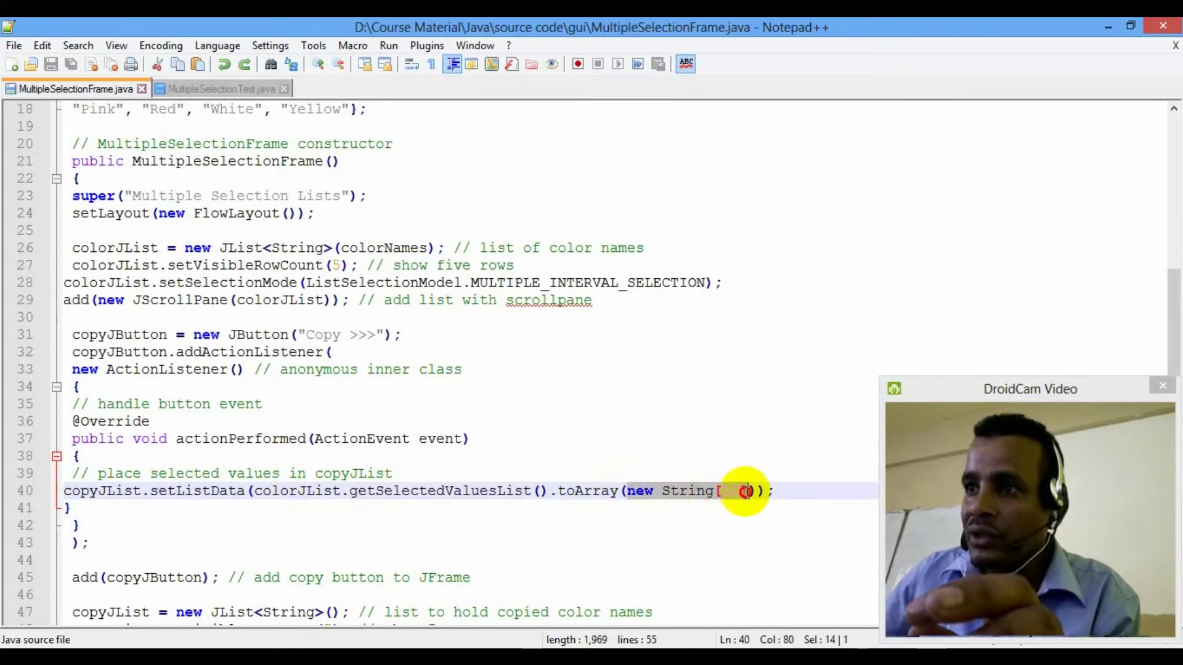
Step: Change the toArray argument from new String[10] to new String[0] and highlight it
{"action": "left_click", "coordinate": [731, 492]}
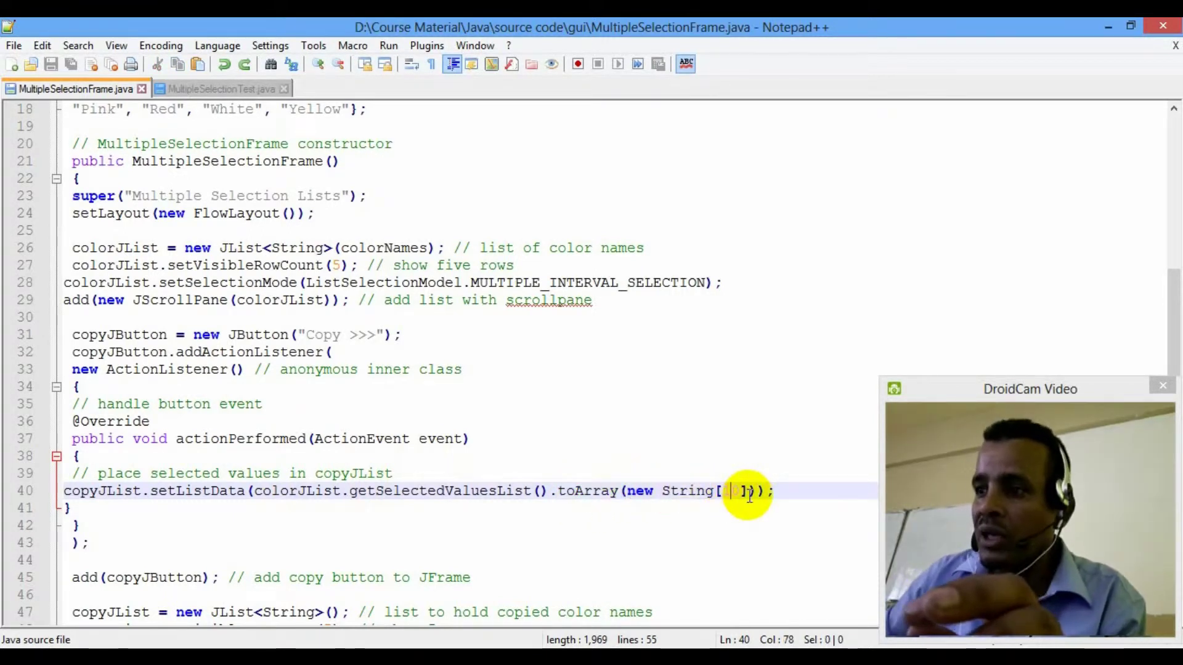
{"action": "key", "text": "BackSpace"}
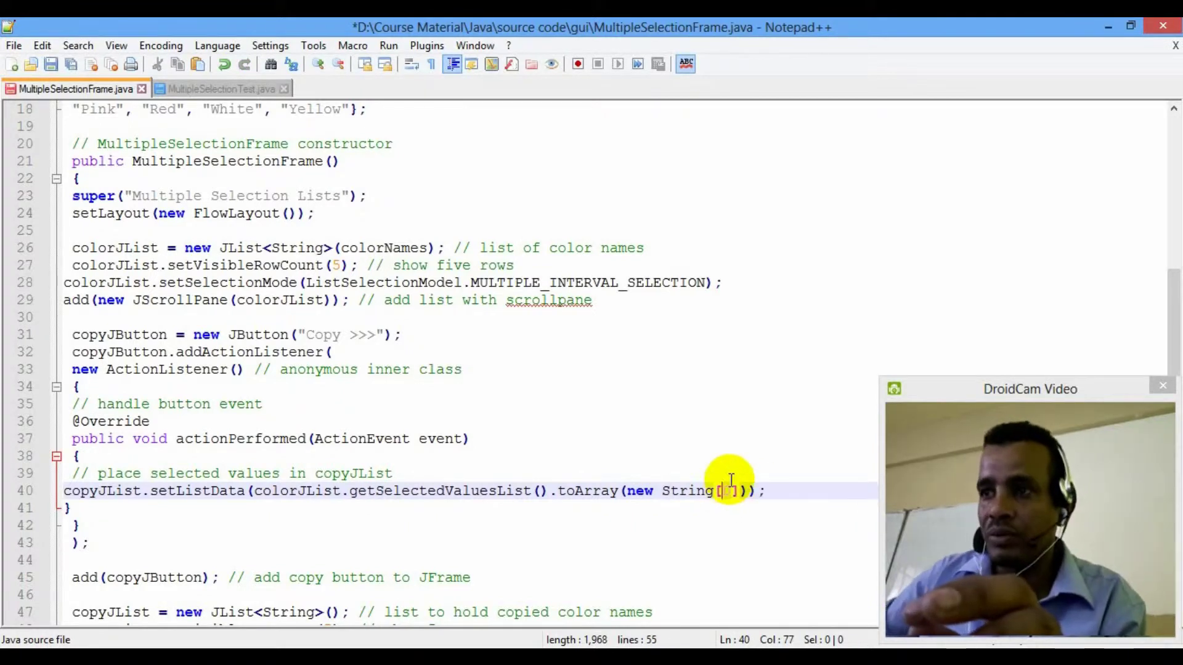
{"action": "left_click", "coordinate": [735, 490]}
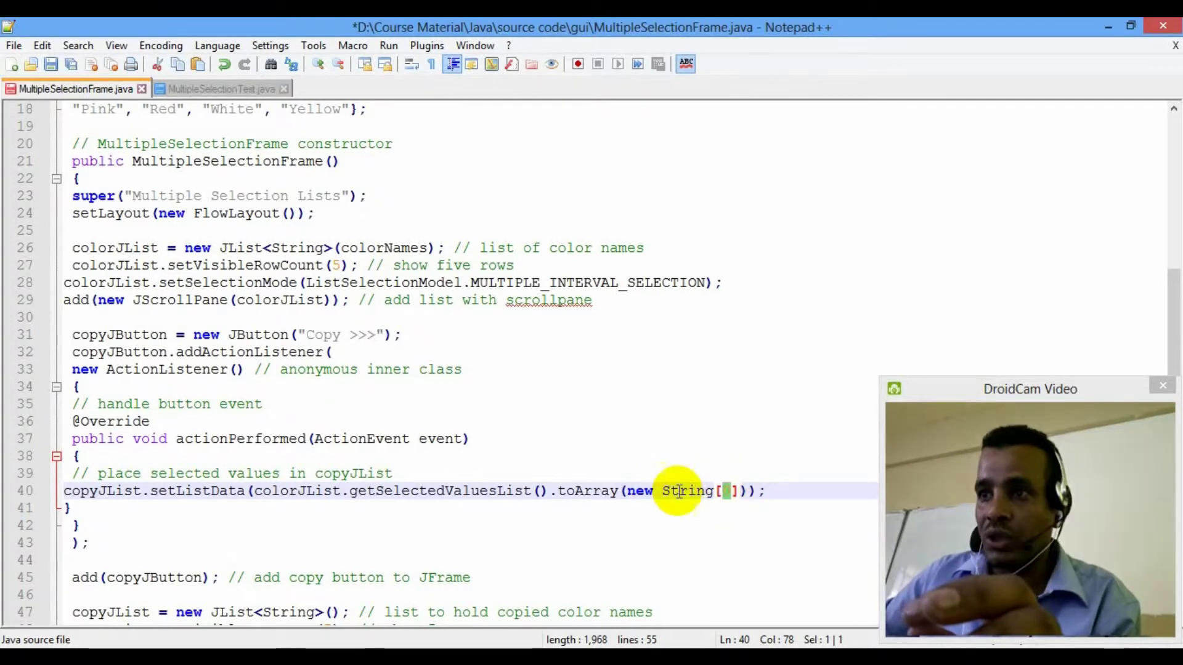
{"action": "left_click_drag", "start_coordinate": [629, 491], "coordinate": [741, 491]}
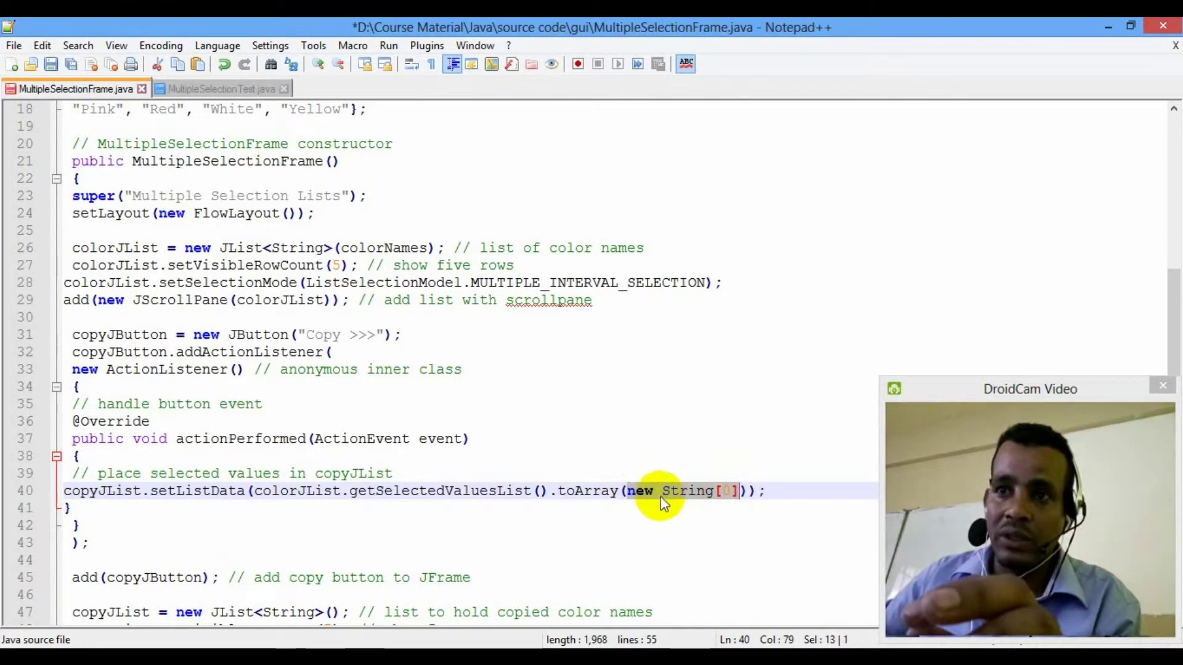
{"action": "double_click", "coordinate": [580, 490]}
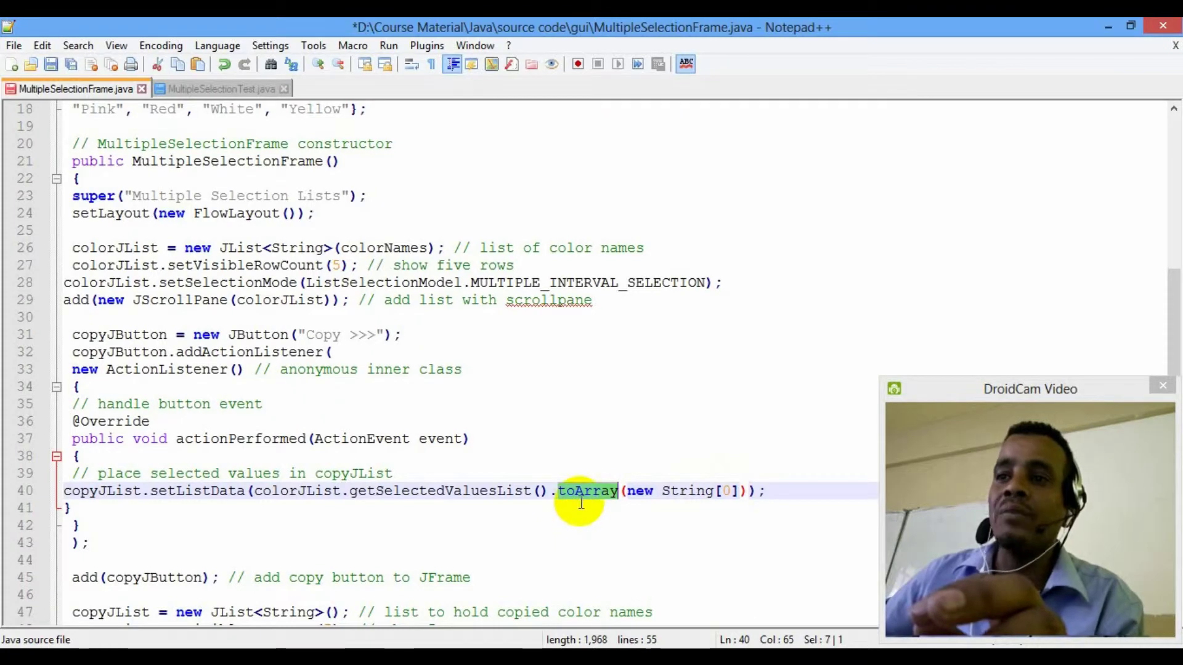
{"action": "double_click", "coordinate": [98, 495]}
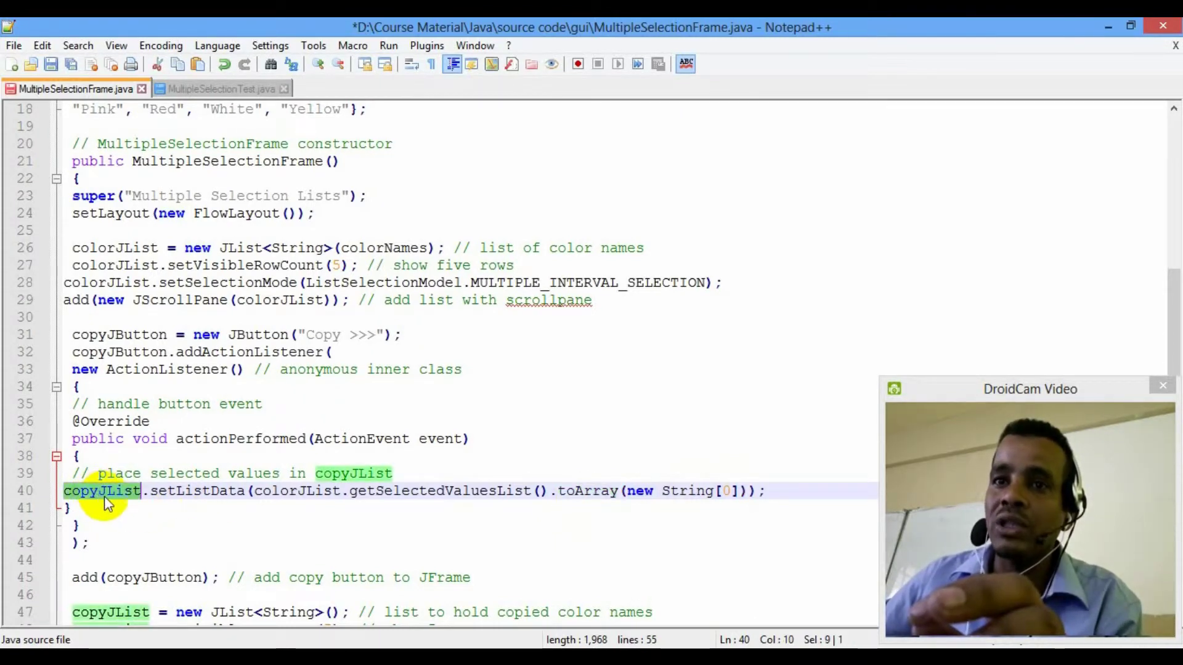
{"action": "double_click", "coordinate": [287, 492]}
{"action": "double_click", "coordinate": [422, 493]}
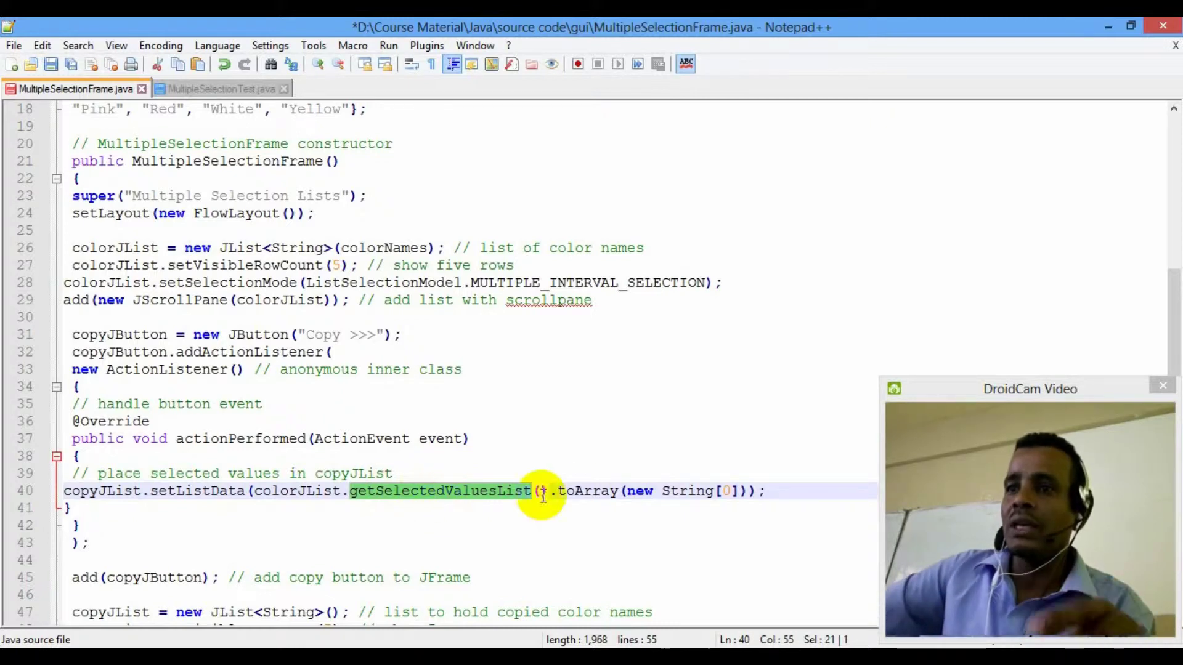
{"action": "left_click", "coordinate": [591, 491]}
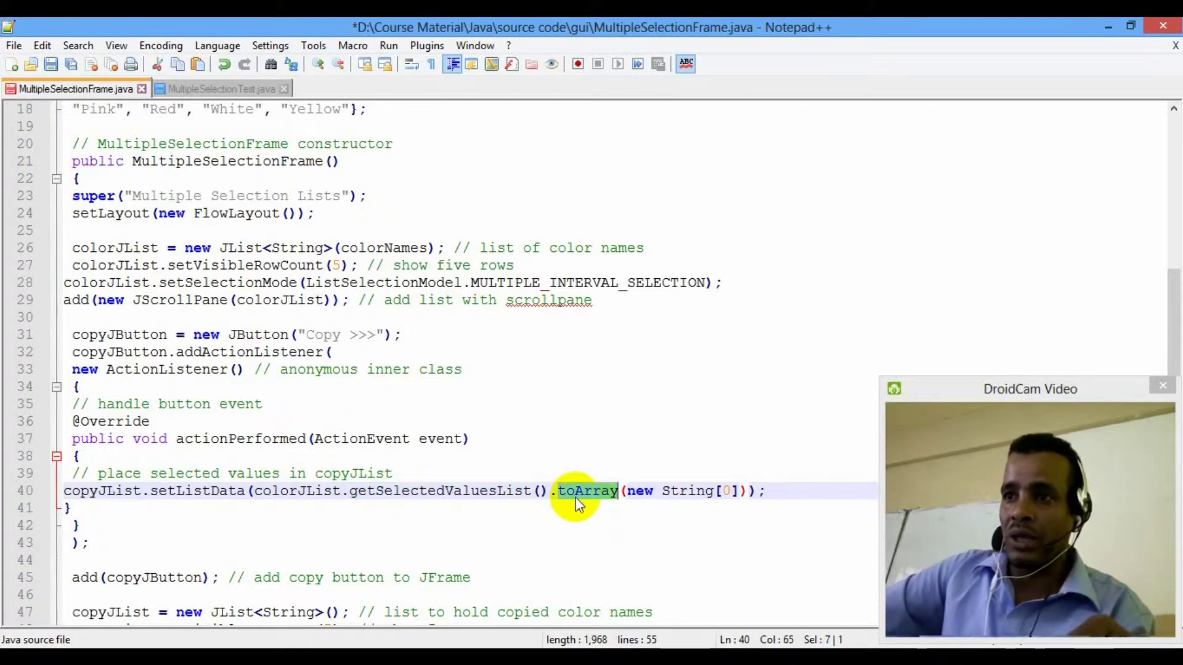
{"action": "left_click", "coordinate": [116, 490]}
{"action": "double_click", "coordinate": [115, 491]}
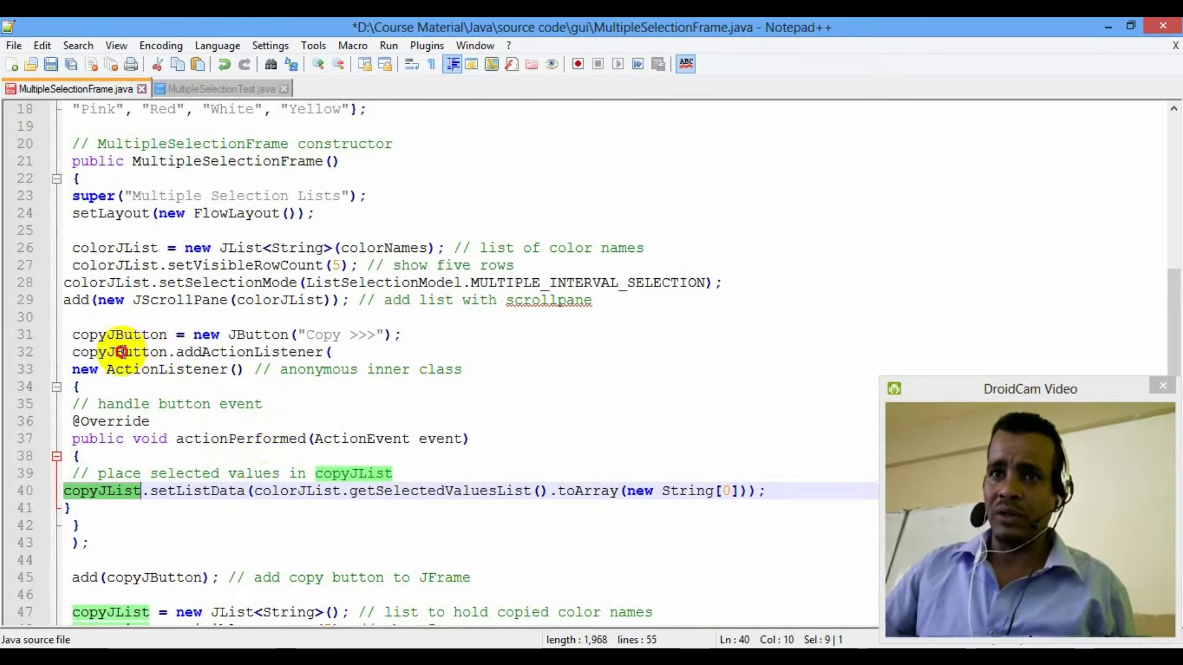
{"action": "double_click", "coordinate": [115, 352]}
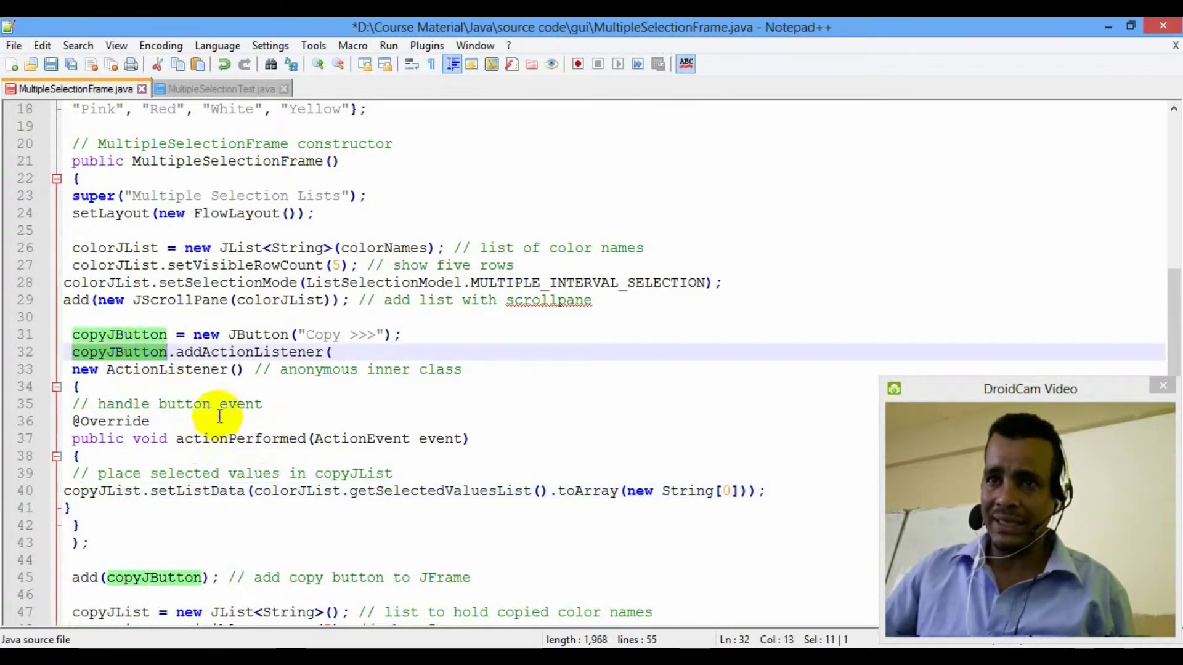
{"action": "double_click", "coordinate": [224, 352]}
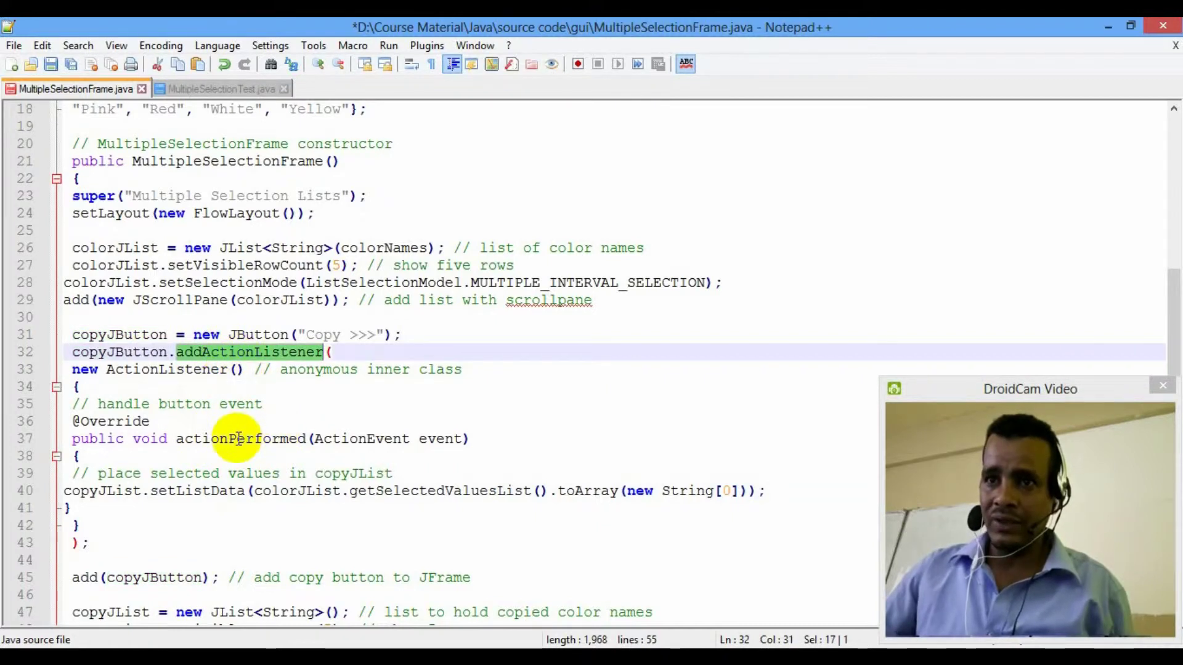
{"action": "double_click", "coordinate": [92, 491]}
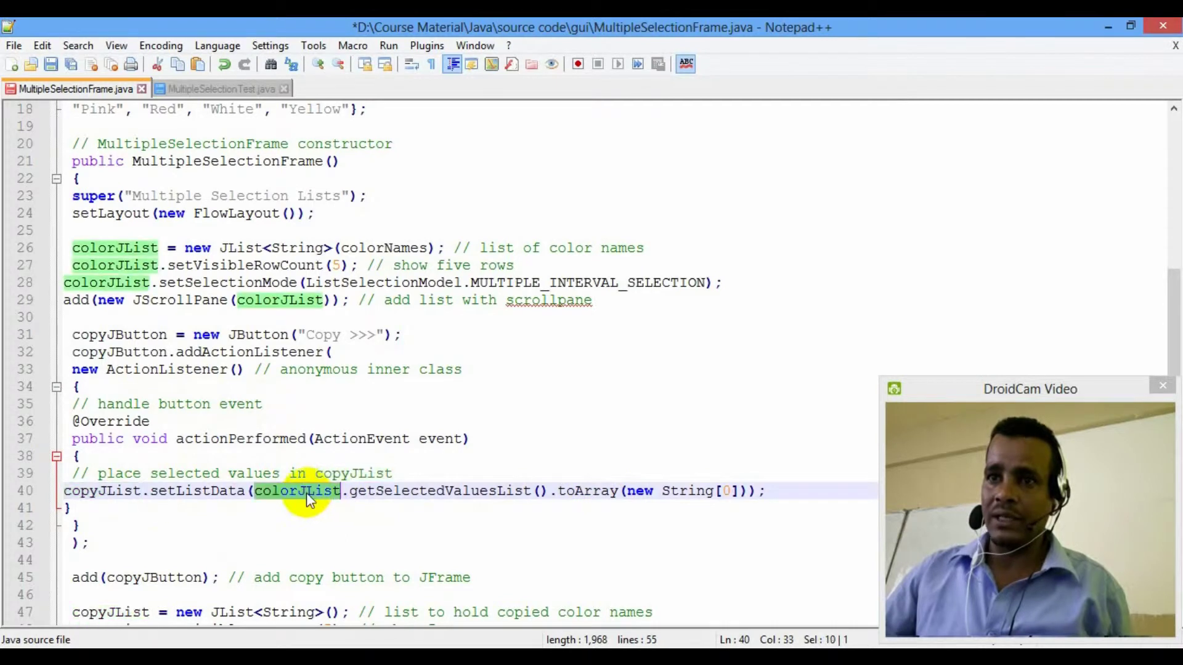
{"action": "double_click", "coordinate": [92, 491]}
{"action": "scroll", "coordinate": [129, 499], "scroll_direction": "down", "scroll_amount": 3}
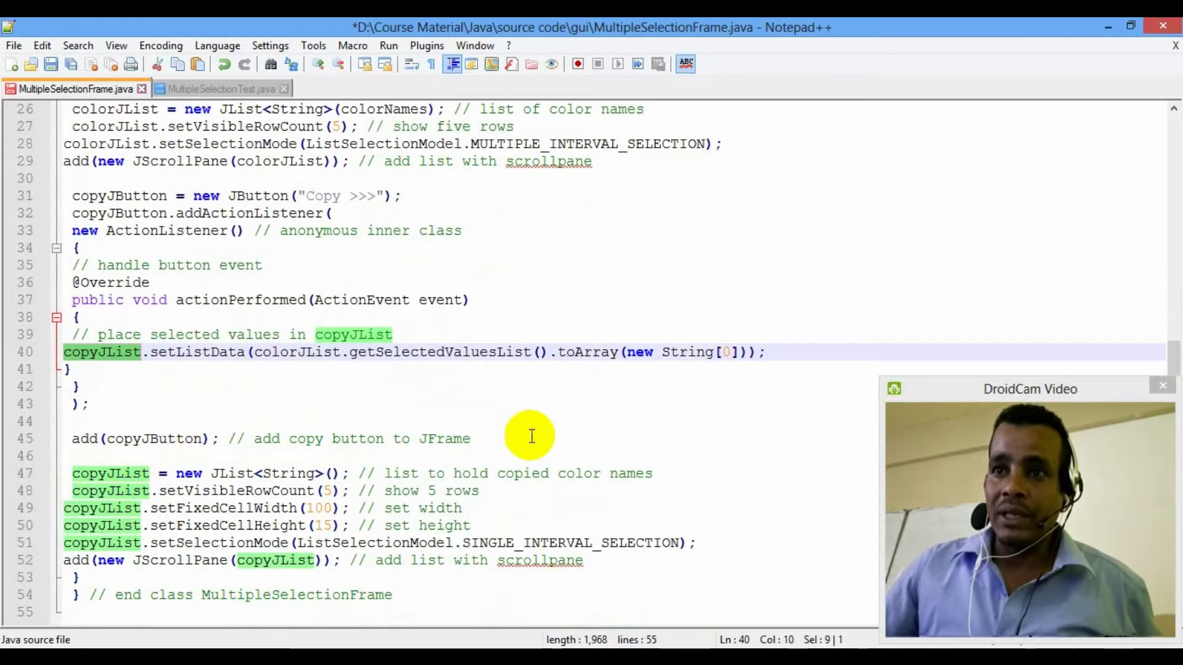
{"action": "left_click_drag", "start_coordinate": [532, 436], "coordinate": [58, 441]}
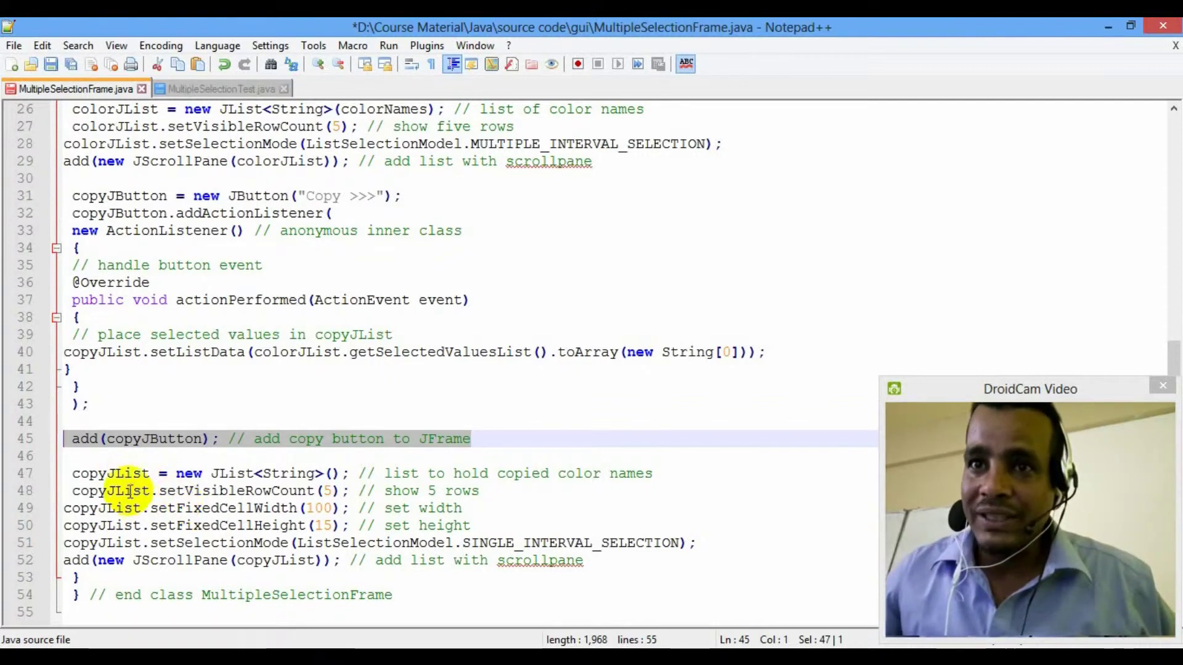
{"action": "mouse_move", "coordinate": [91, 407]}
{"action": "left_mouse_down"}
{"action": "mouse_move", "coordinate": [72, 323]}
{"action": "mouse_move", "coordinate": [74, 229]}
{"action": "left_mouse_up"}
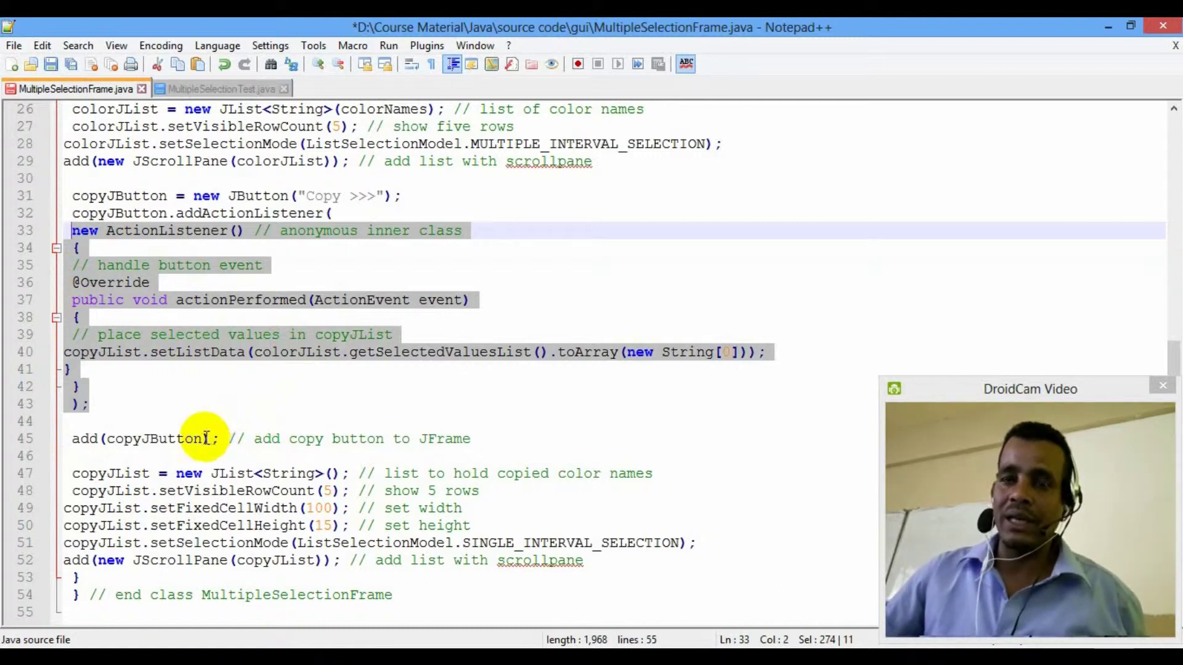
{"action": "left_click_drag", "start_coordinate": [73, 439], "coordinate": [106, 544]}
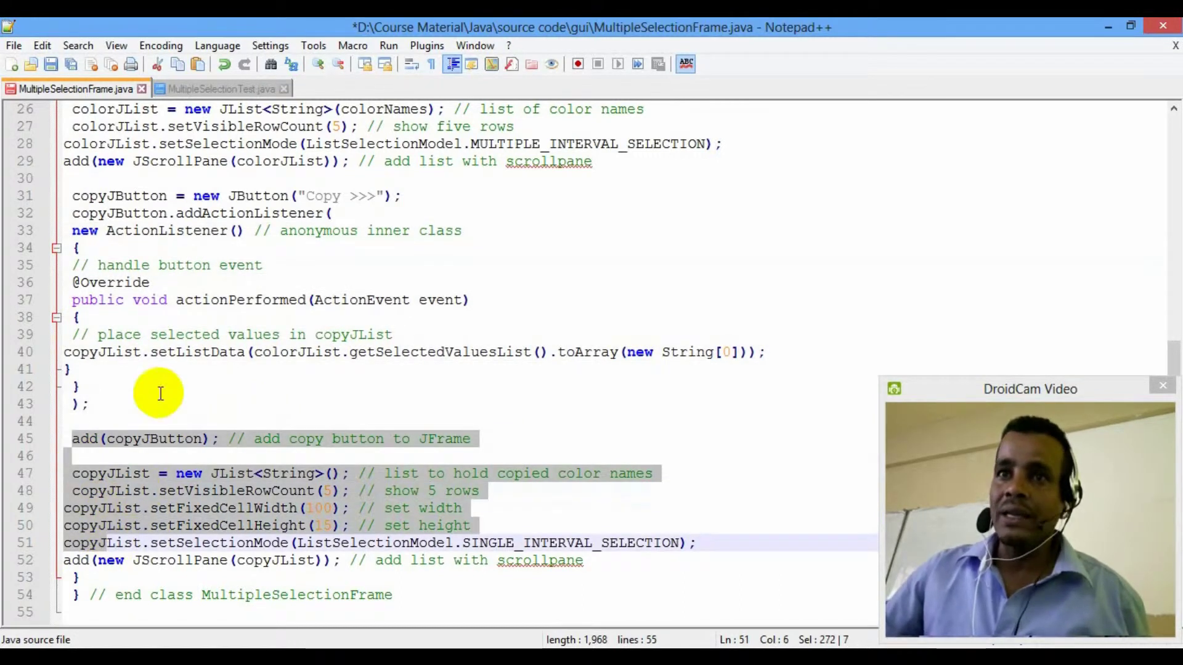
{"action": "scroll", "coordinate": [163, 388], "scroll_direction": "up", "scroll_amount": 3}
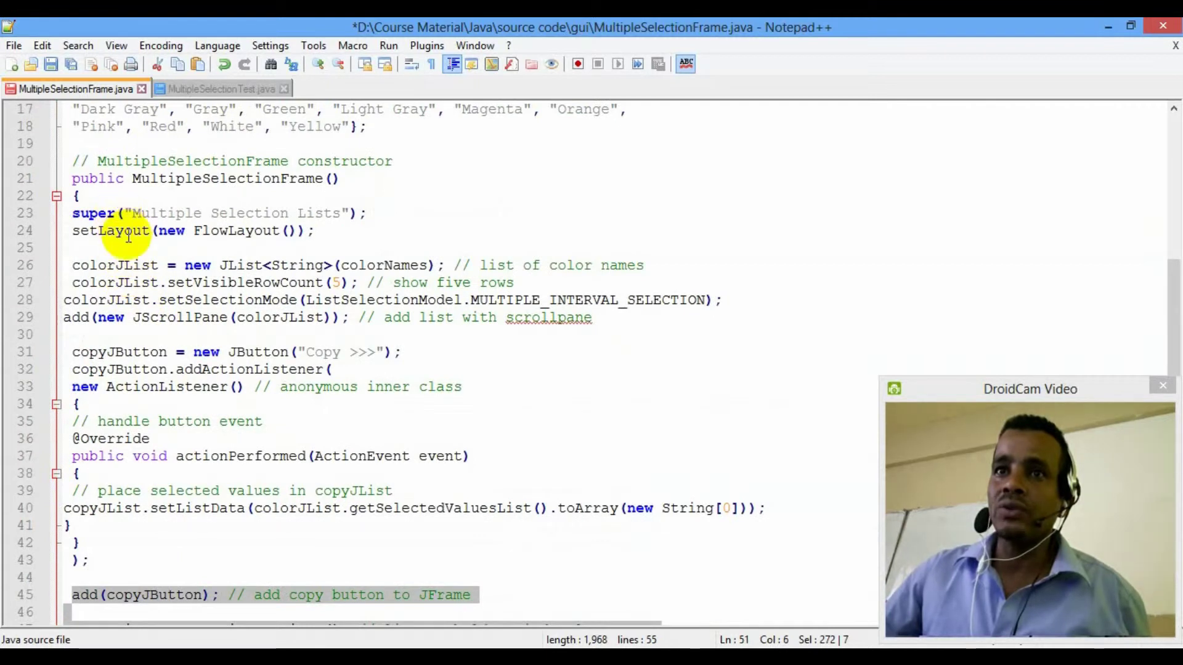
{"action": "scroll", "coordinate": [143, 360], "scroll_direction": "down", "scroll_amount": 2}
{"action": "left_click_drag", "start_coordinate": [176, 353], "coordinate": [205, 436]}
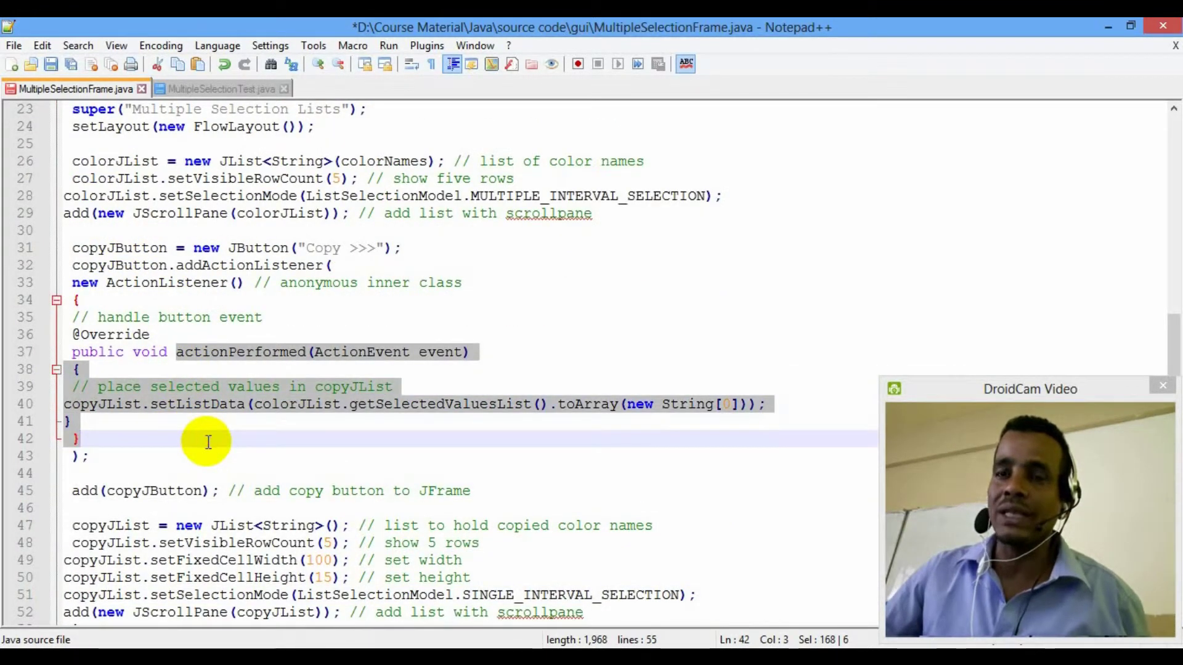
{"action": "left_click", "coordinate": [221, 267]}
{"action": "double_click", "coordinate": [221, 266]}
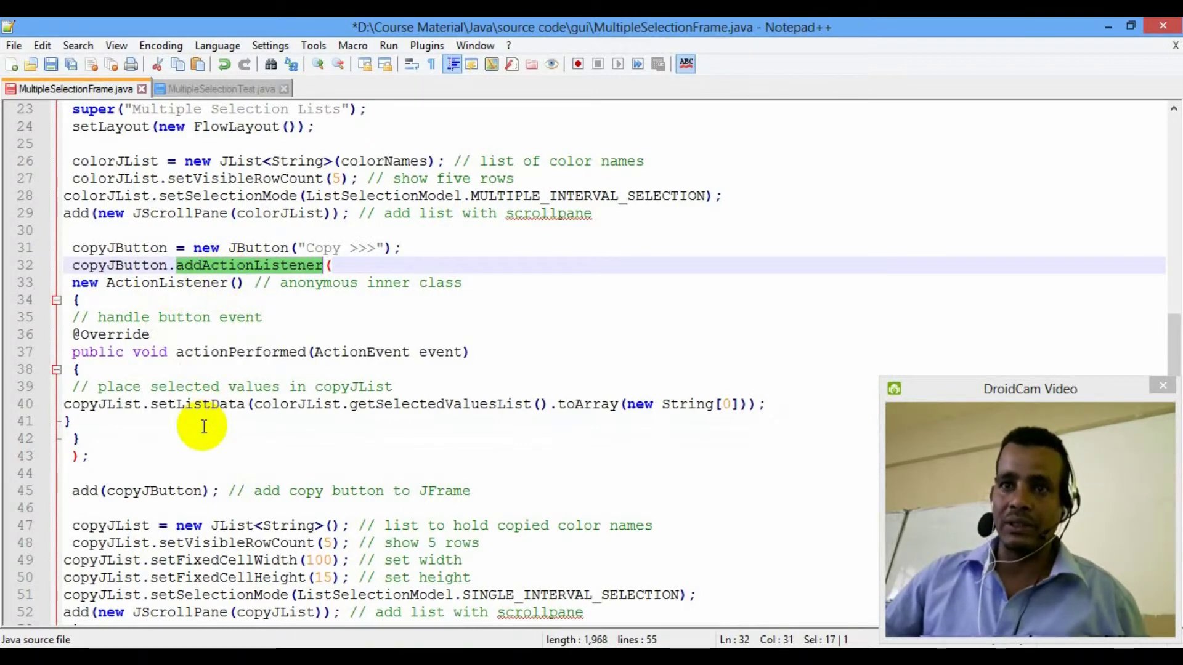
{"action": "scroll", "coordinate": [199, 421], "scroll_direction": "down", "scroll_amount": 1}
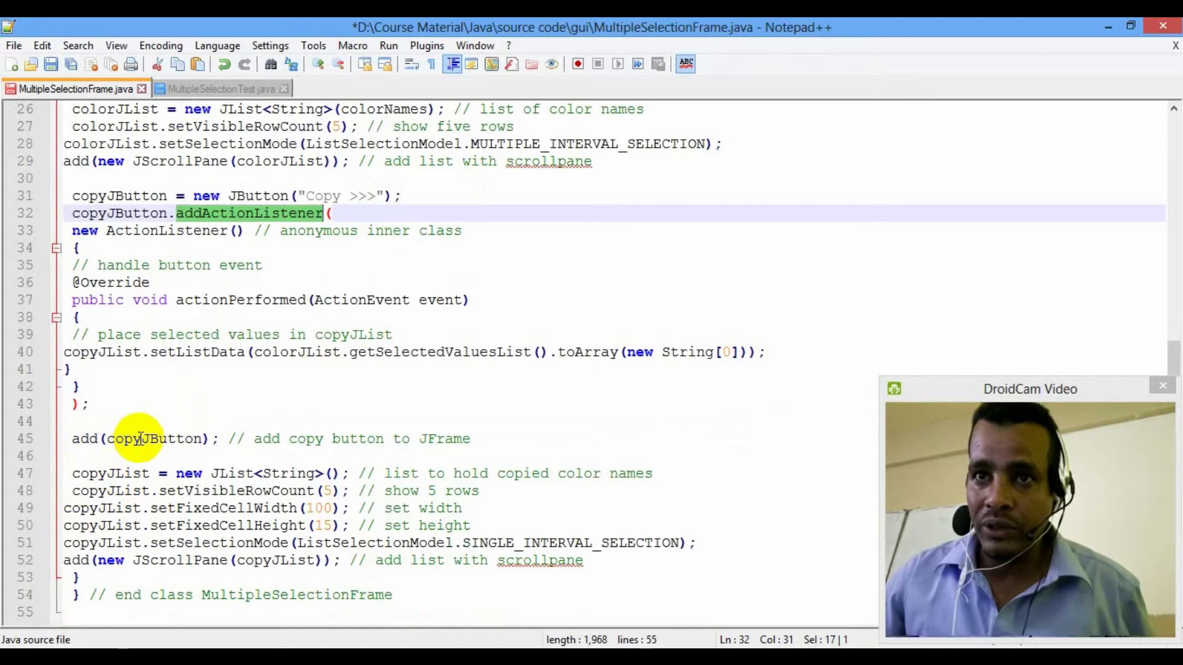
{"action": "double_click", "coordinate": [124, 473]}
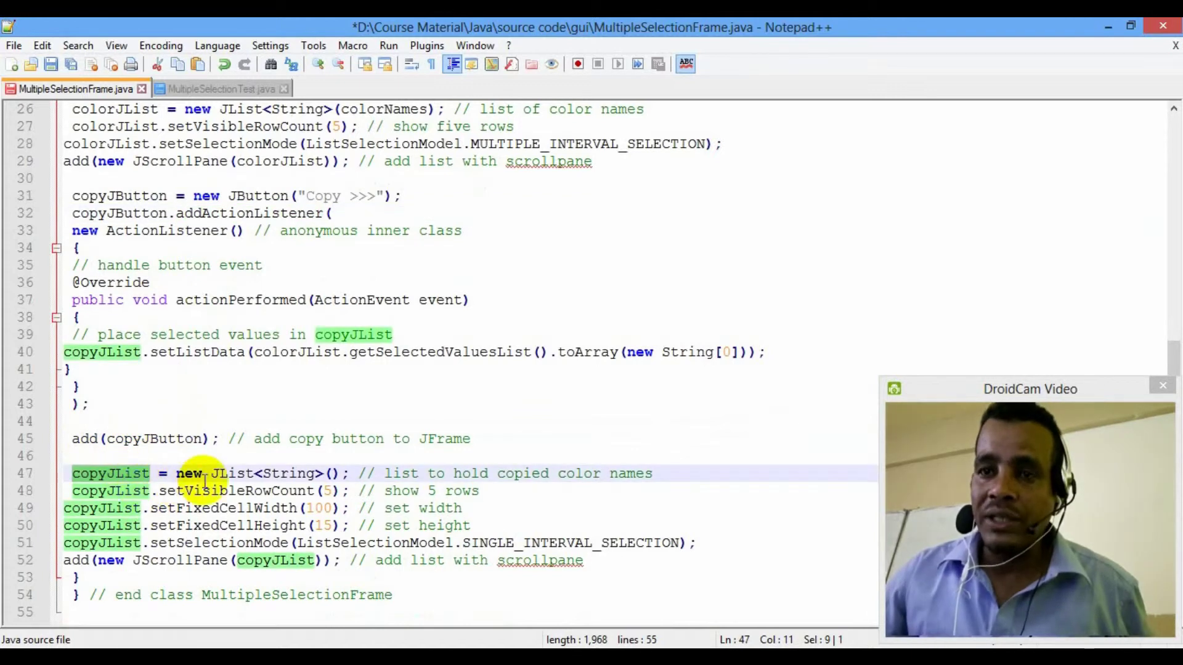
{"action": "double_click", "coordinate": [287, 475]}
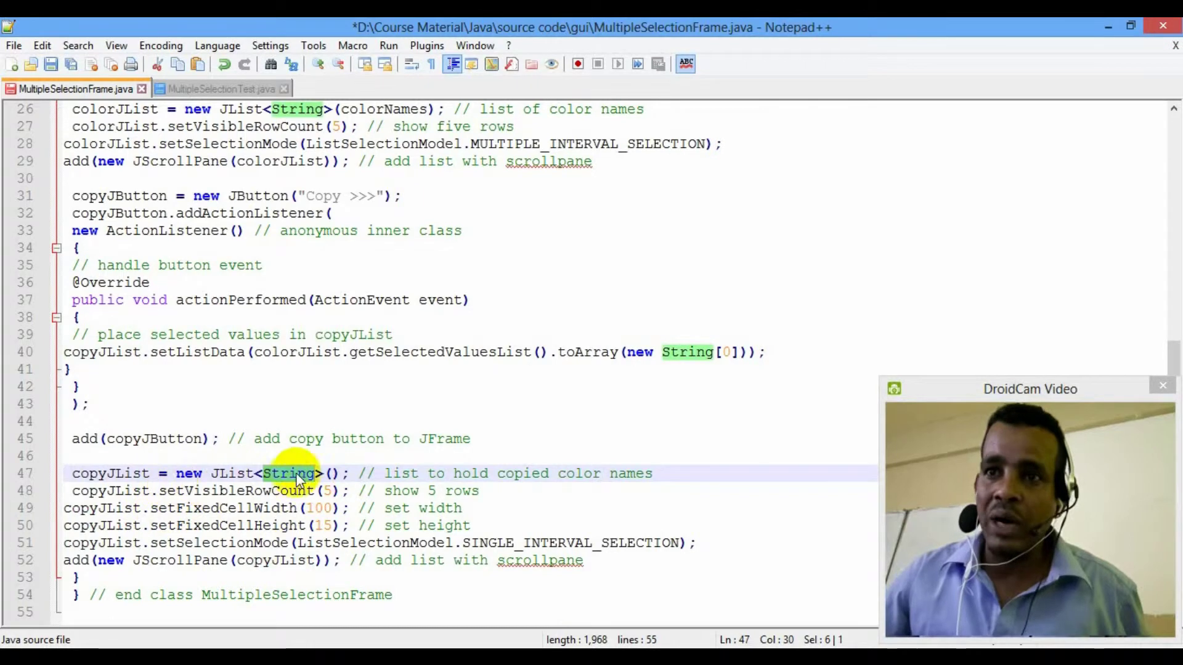
{"action": "double_click", "coordinate": [329, 491]}
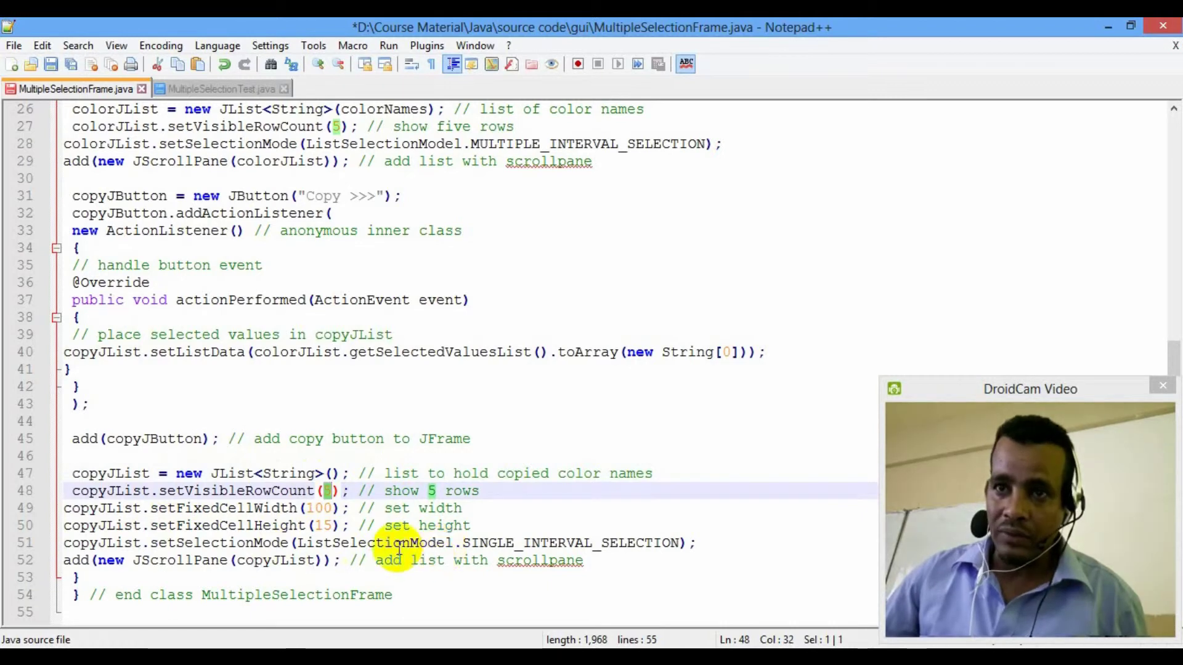
{"action": "double_click", "coordinate": [319, 508]}
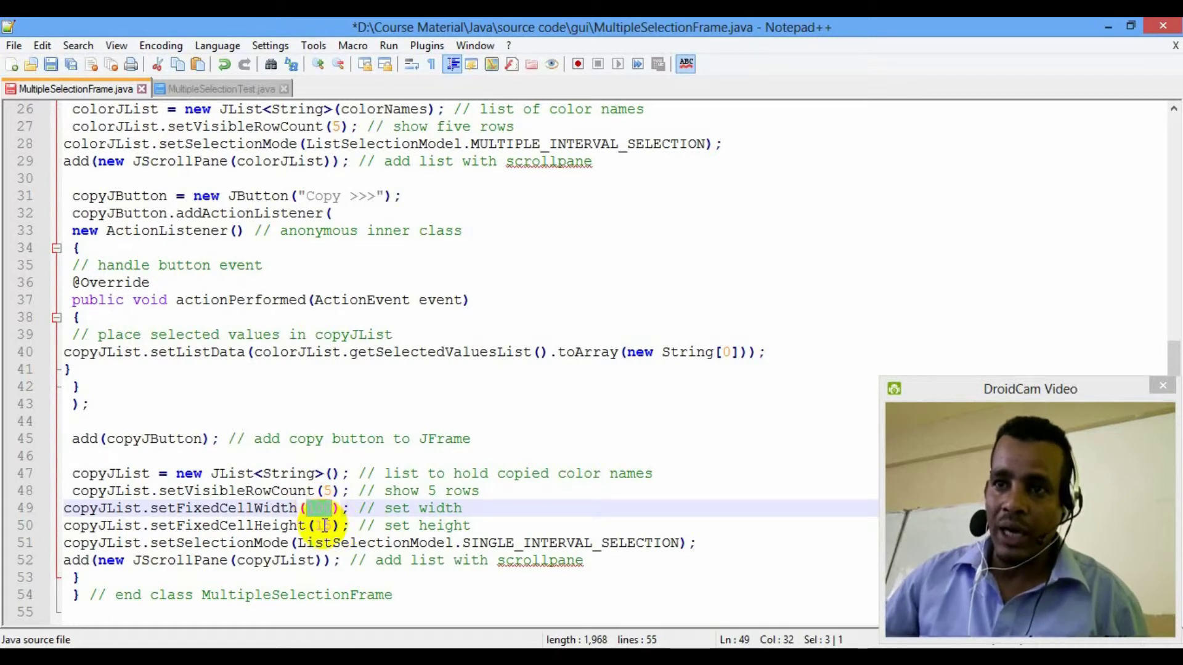
{"action": "left_click", "coordinate": [323, 525]}
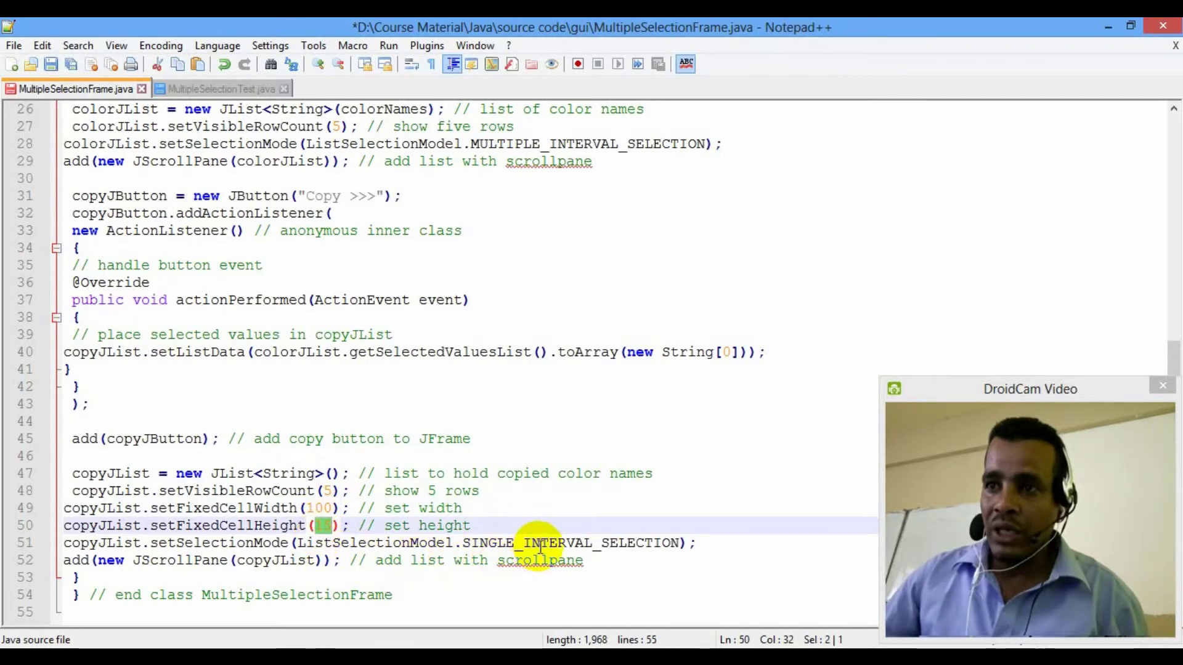
{"action": "double_click", "coordinate": [567, 545]}
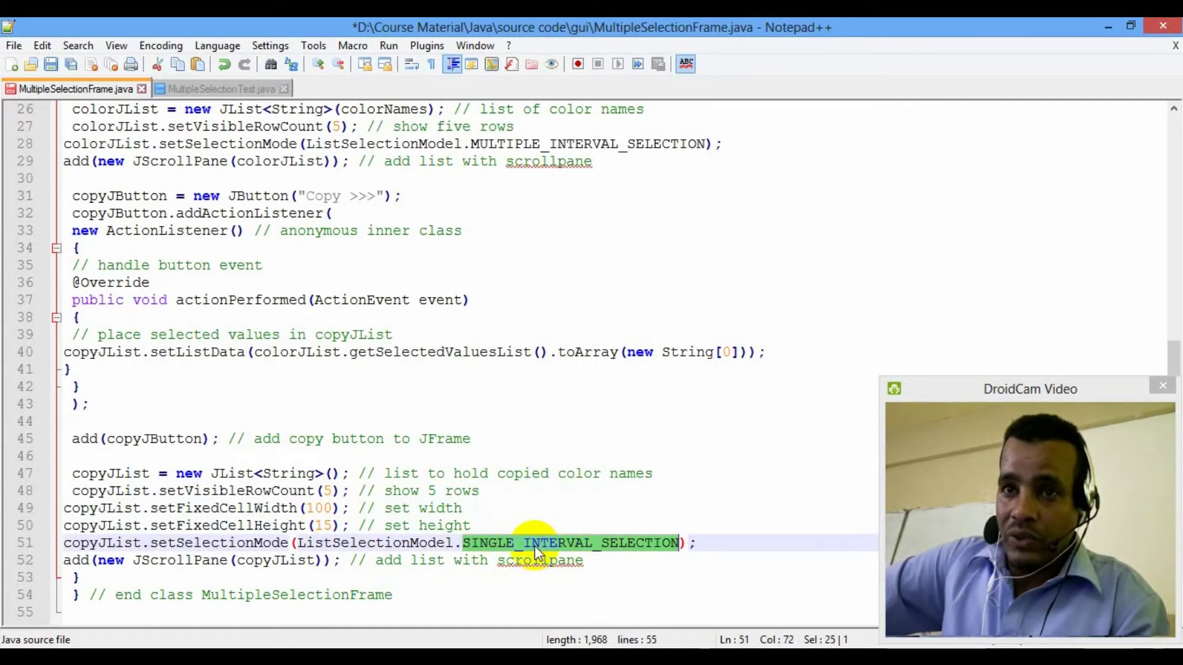
{"action": "double_click", "coordinate": [264, 561]}
{"action": "double_click", "coordinate": [185, 561]}
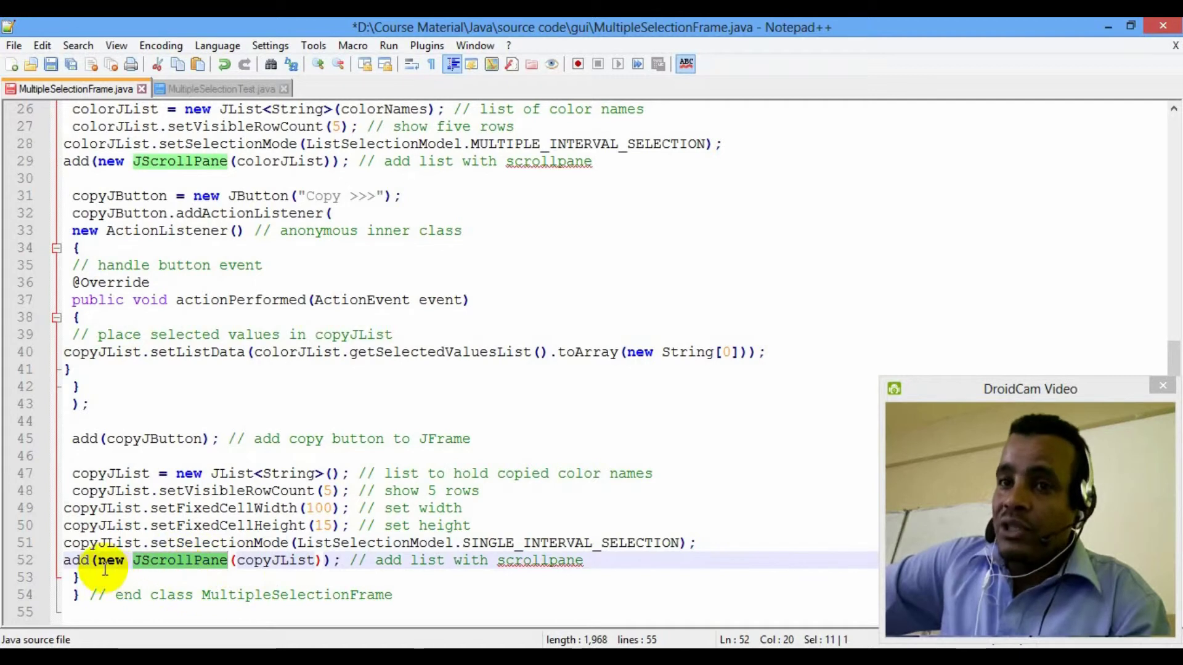
{"action": "left_click_drag", "start_coordinate": [97, 561], "coordinate": [315, 562]}
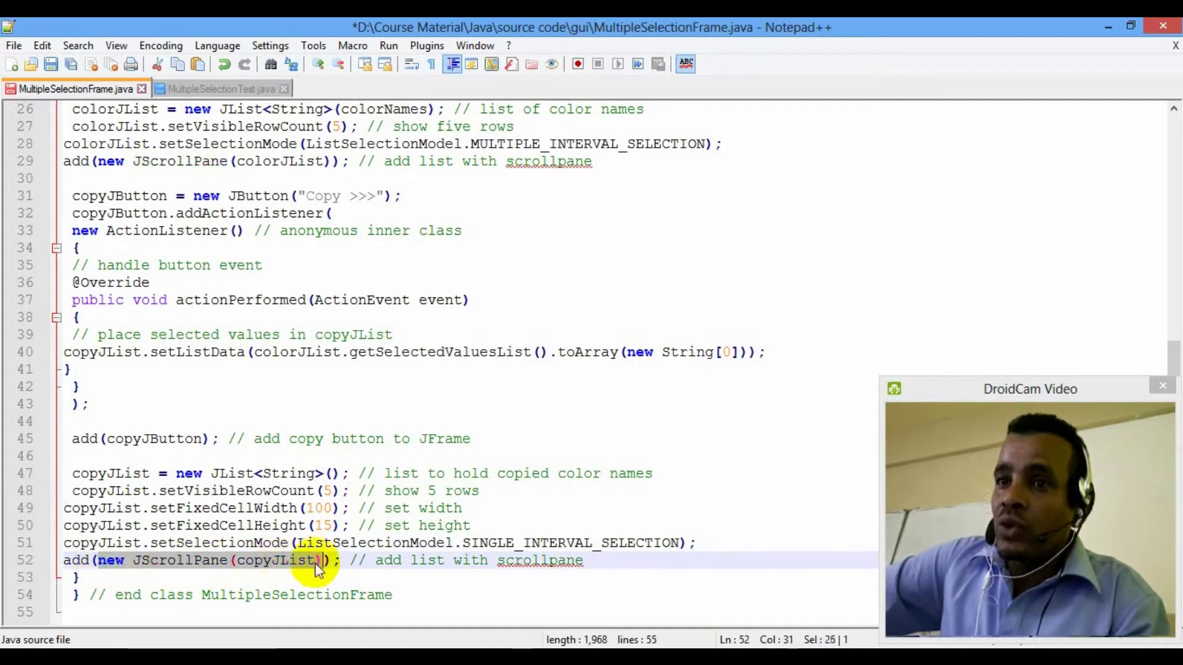
{"action": "double_click", "coordinate": [181, 561]}
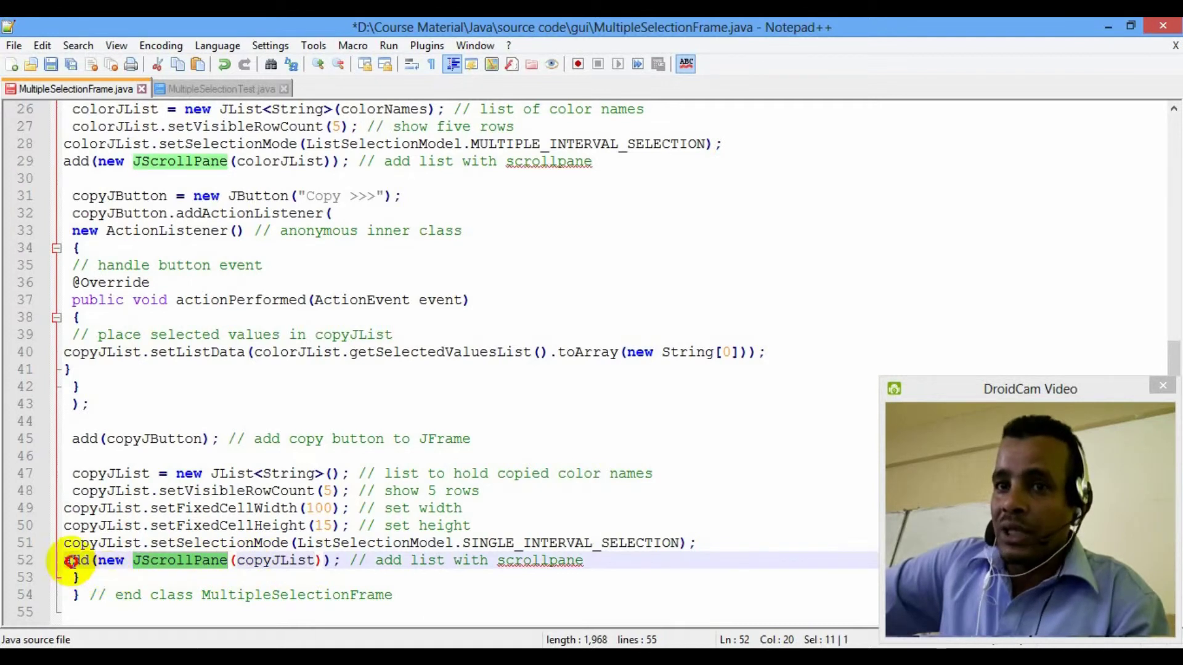
{"action": "double_click", "coordinate": [73, 561]}
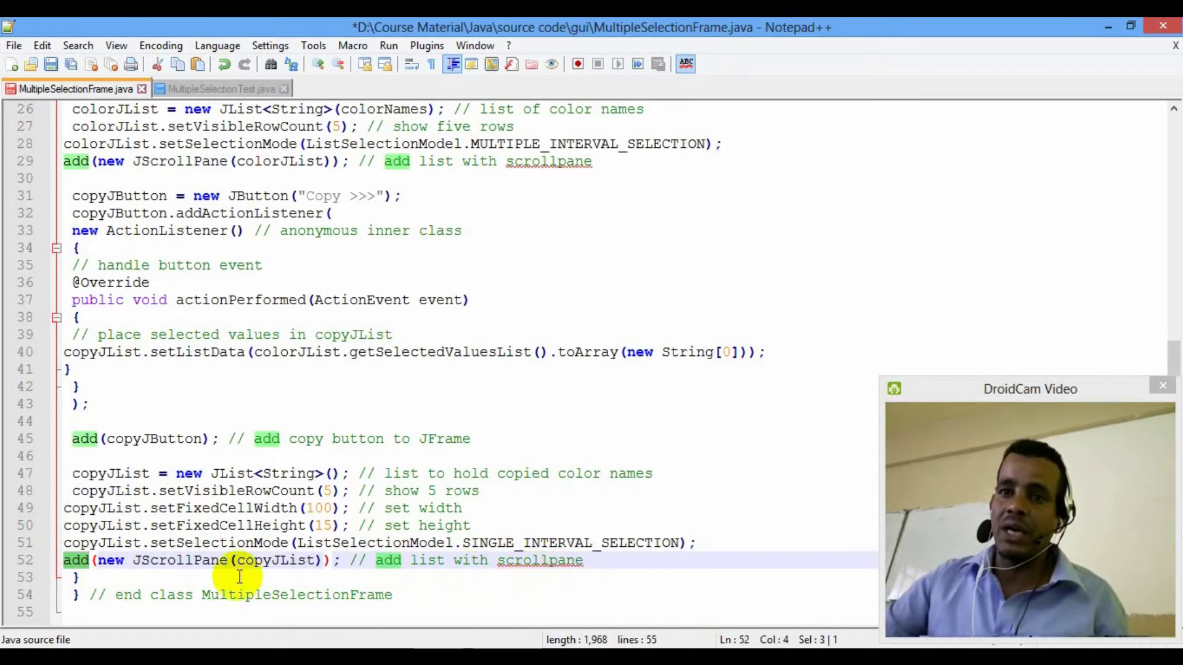
{"action": "scroll", "coordinate": [167, 578], "scroll_direction": "up", "scroll_amount": 4}
{"action": "scroll", "coordinate": [166, 567], "scroll_direction": "up", "scroll_amount": 4}
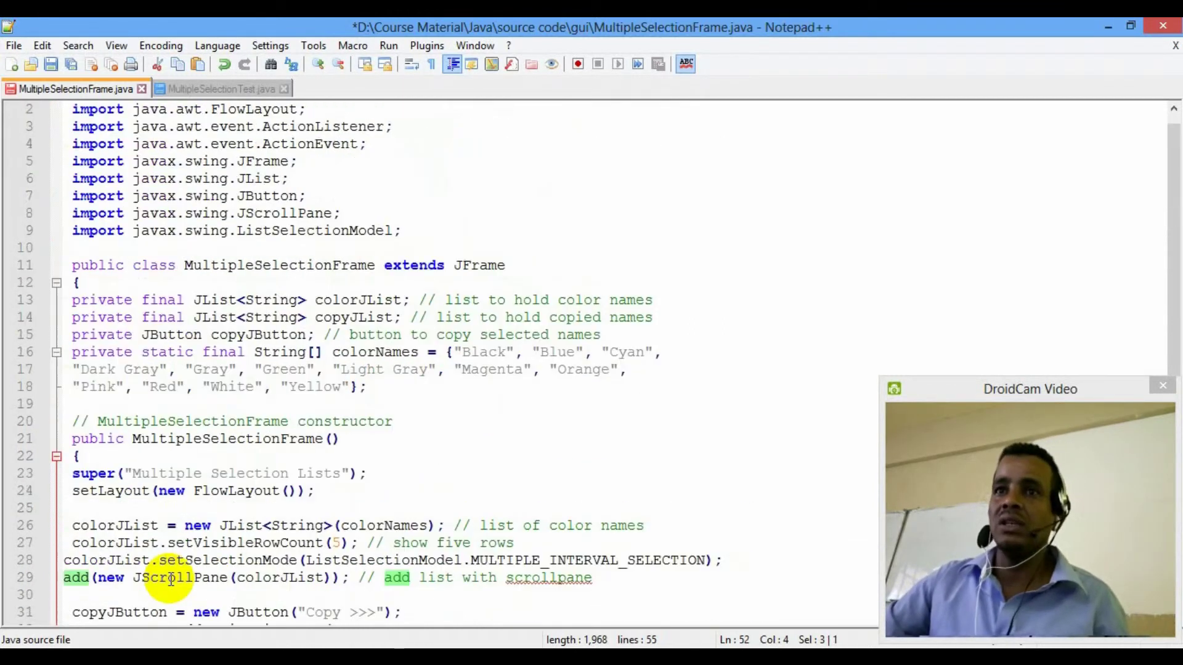
Step: Switch to the MultipleSelectionTest.java tab showing the test class and main method
{"action": "left_click", "coordinate": [198, 89]}
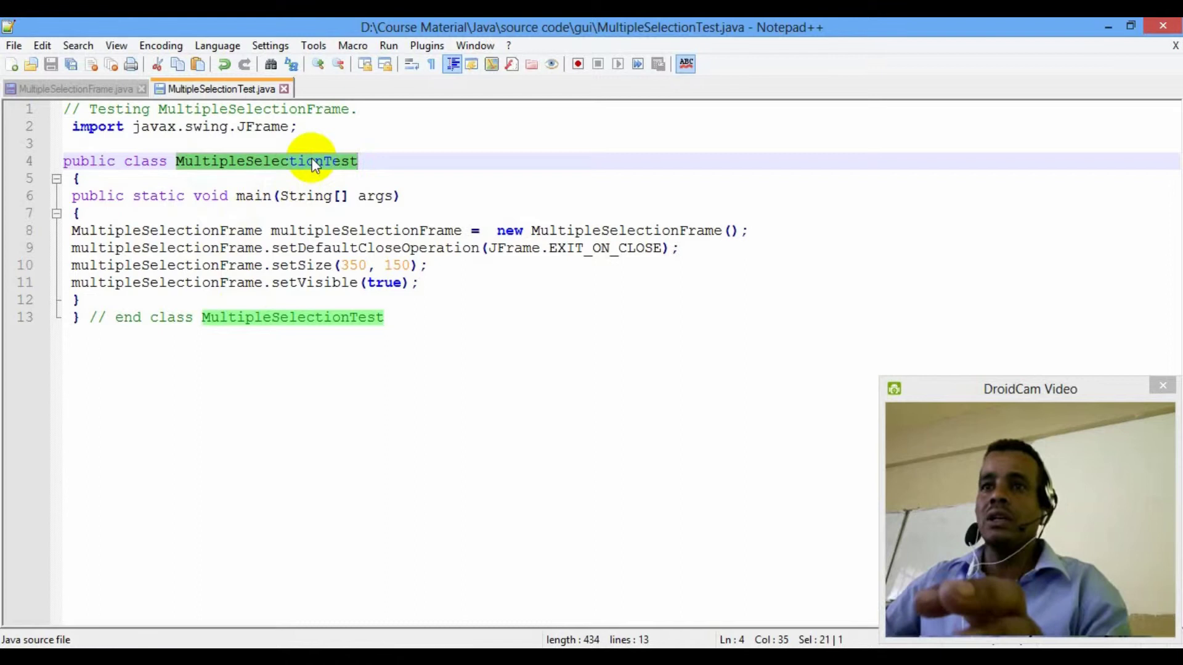
Step: Recompile MultipleSelectionTest.java with javac and run java MultipleSelectionTest from the console history
{"action": "left_click", "coordinate": [416, 644]}
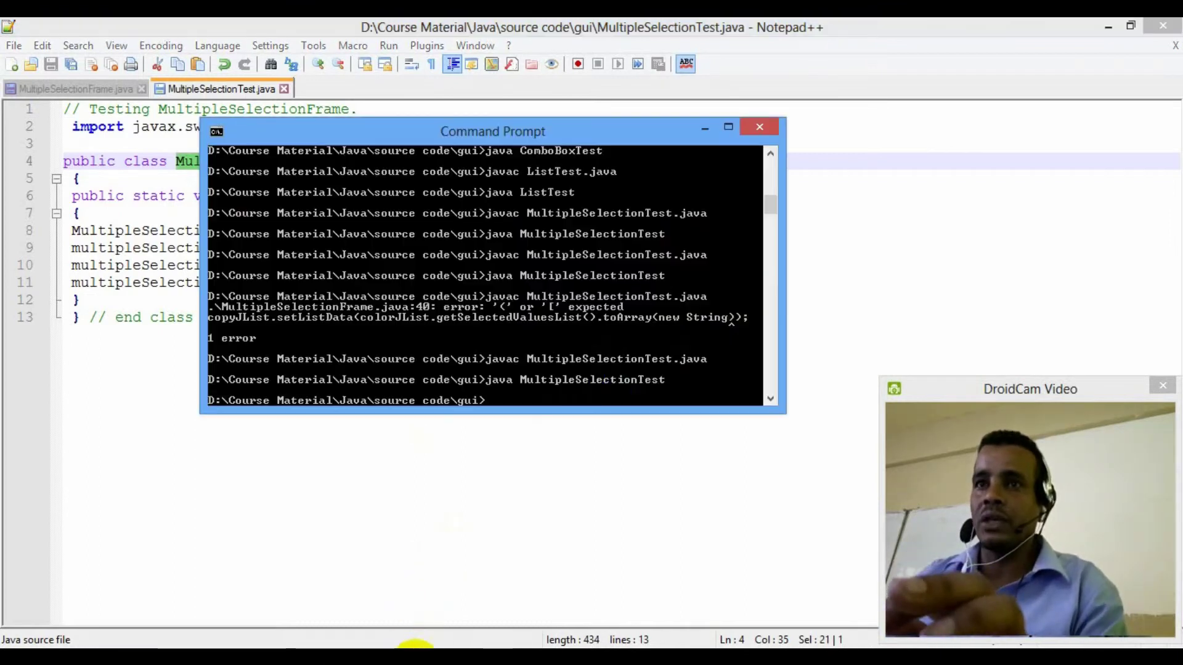
{"action": "key", "text": "Up"}
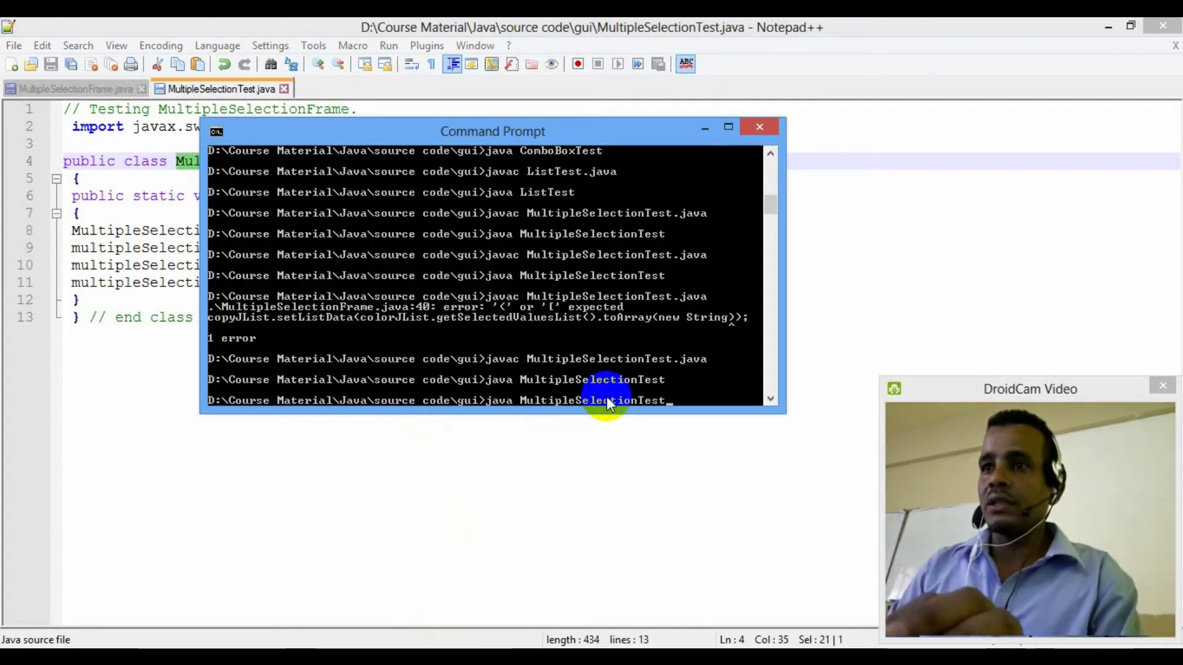
{"action": "key", "text": "Up"}
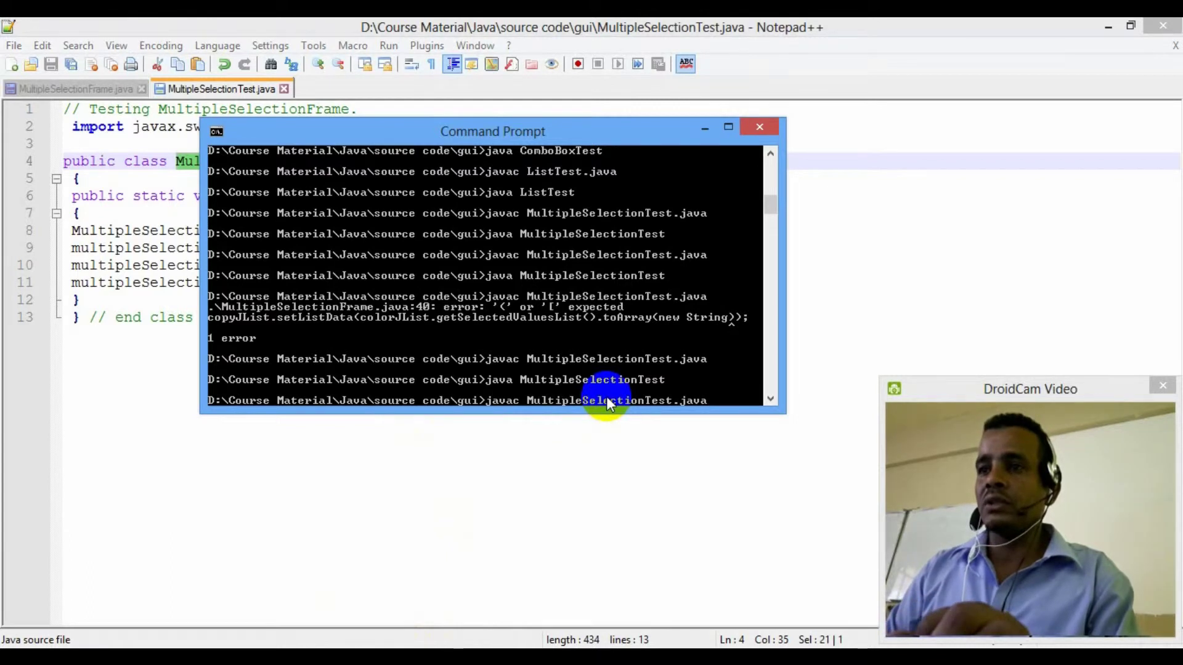
{"action": "key", "text": "Return"}
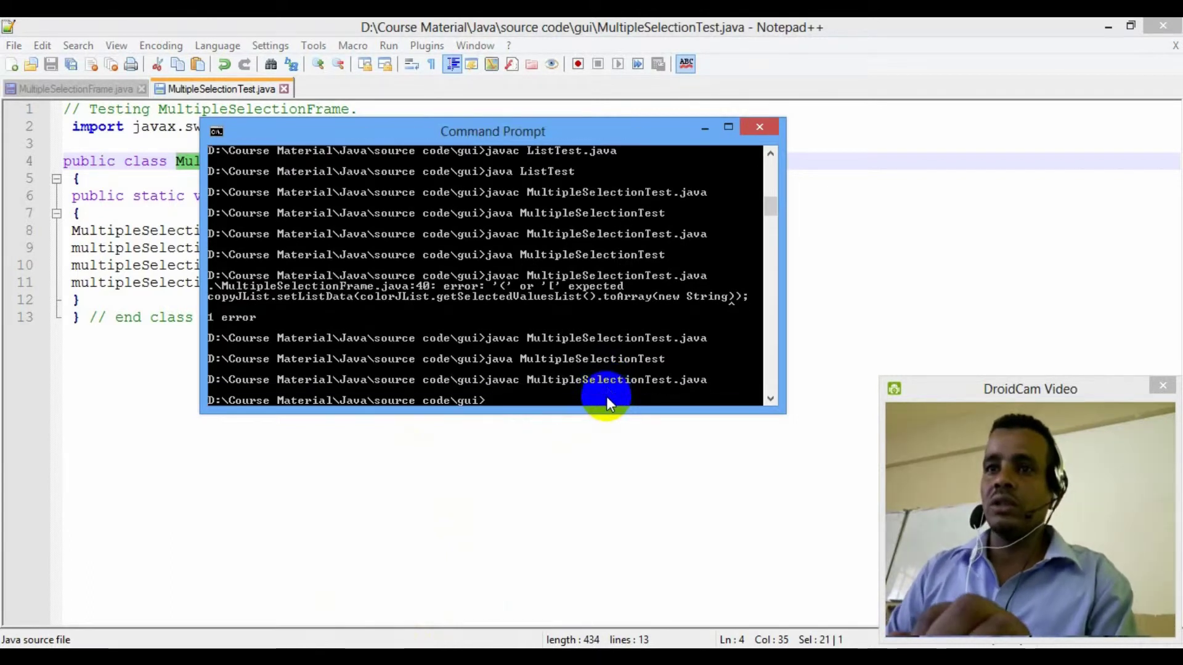
{"action": "key", "text": "Up"}
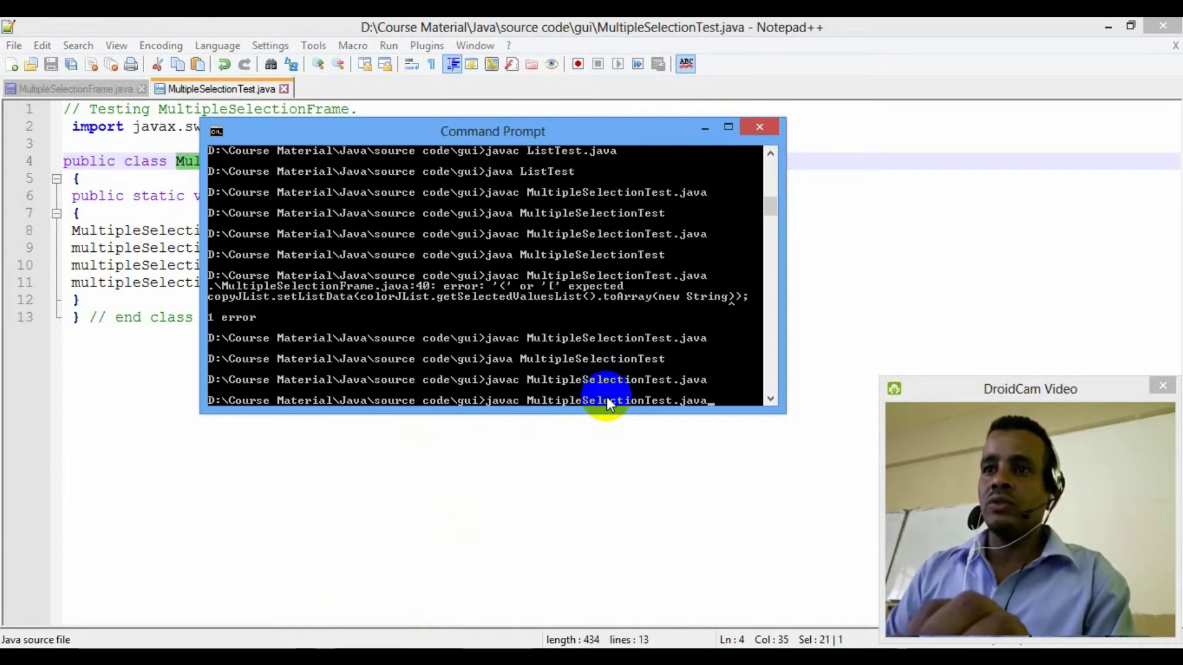
{"action": "key", "text": "Up"}
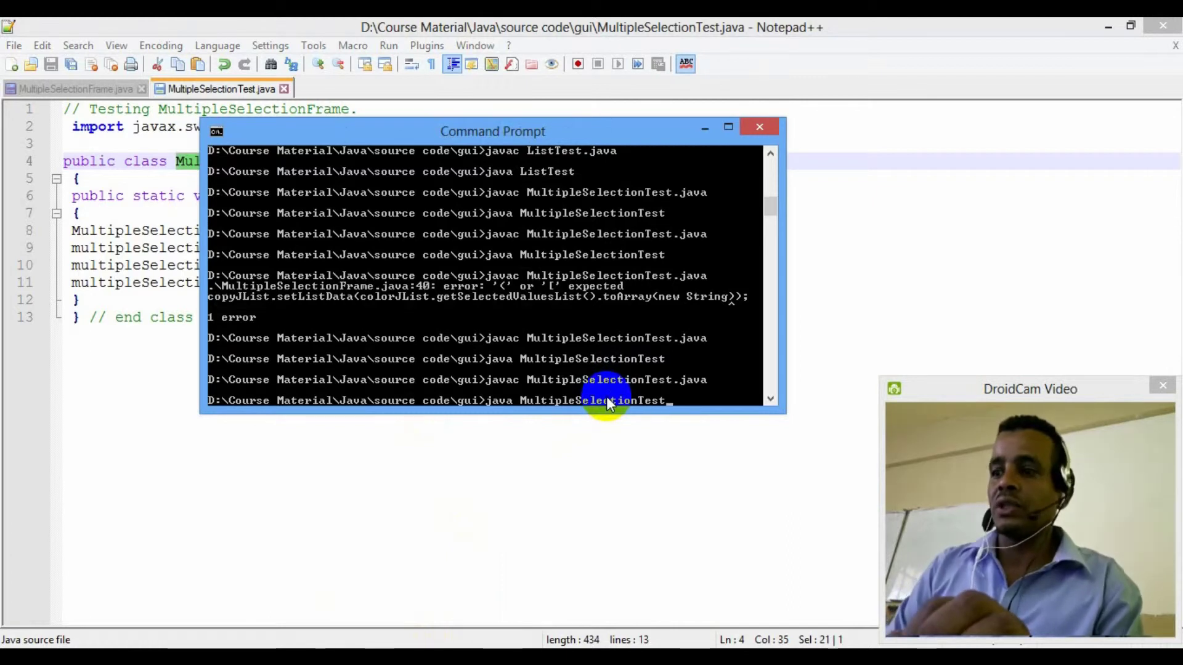
{"action": "key", "text": "Return"}
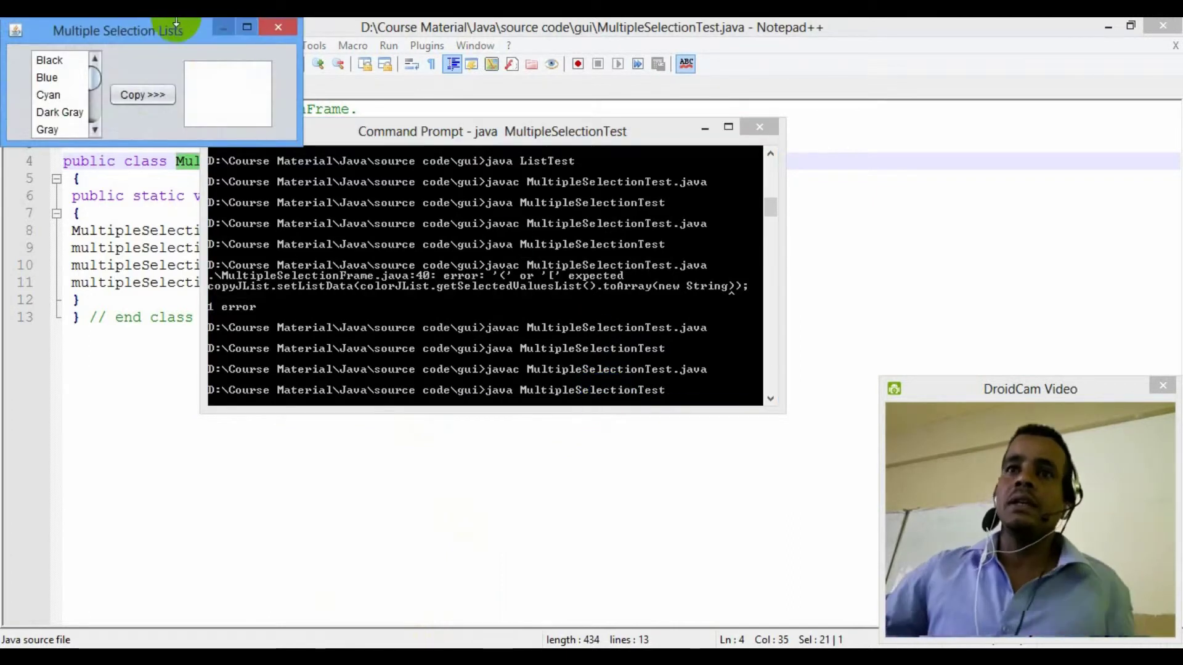
Step: Move the app window over the console, copy Cyan, then copy Dark Gray and Light Gray into the second list
{"action": "left_click_drag", "start_coordinate": [176, 22], "coordinate": [516, 158]}
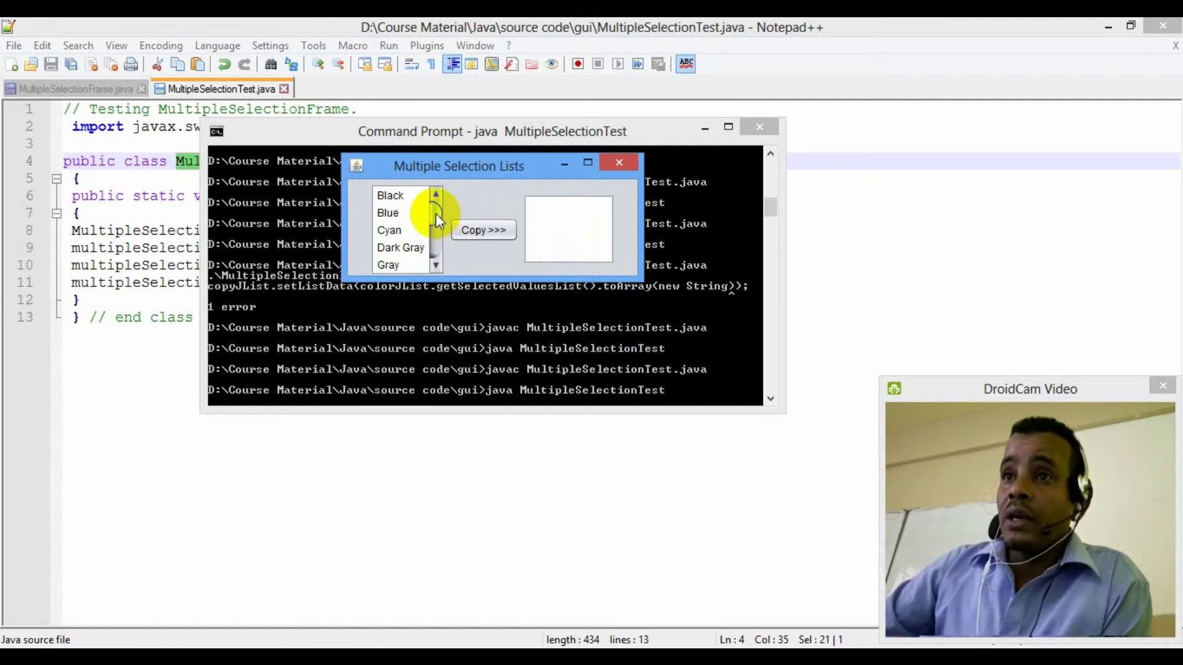
{"action": "left_click_drag", "start_coordinate": [435, 214], "coordinate": [440, 261]}
{"action": "left_click_drag", "start_coordinate": [434, 202], "coordinate": [433, 246]}
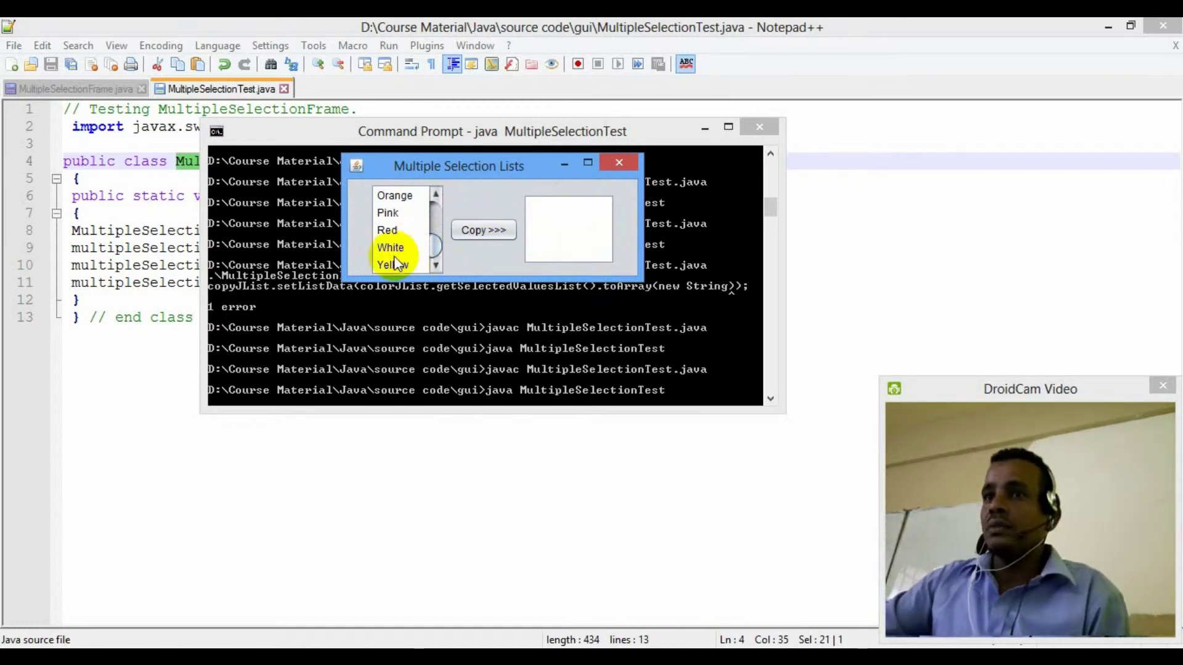
{"action": "scroll", "coordinate": [403, 244], "scroll_direction": "up", "scroll_amount": 2}
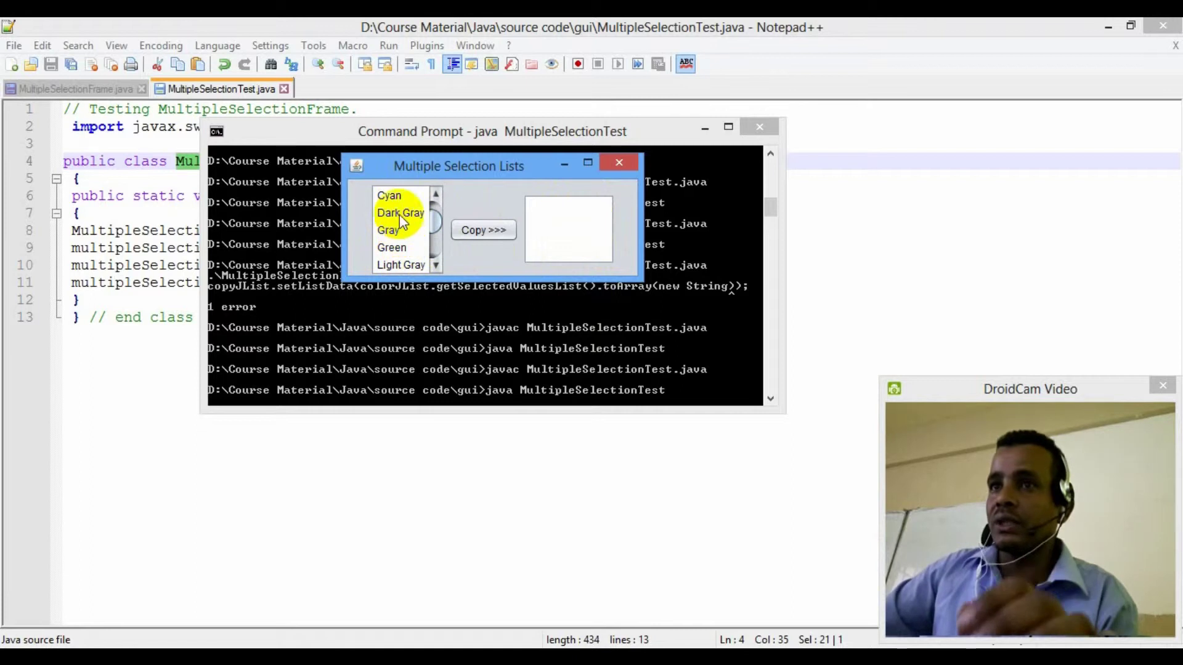
{"action": "left_click", "coordinate": [487, 232]}
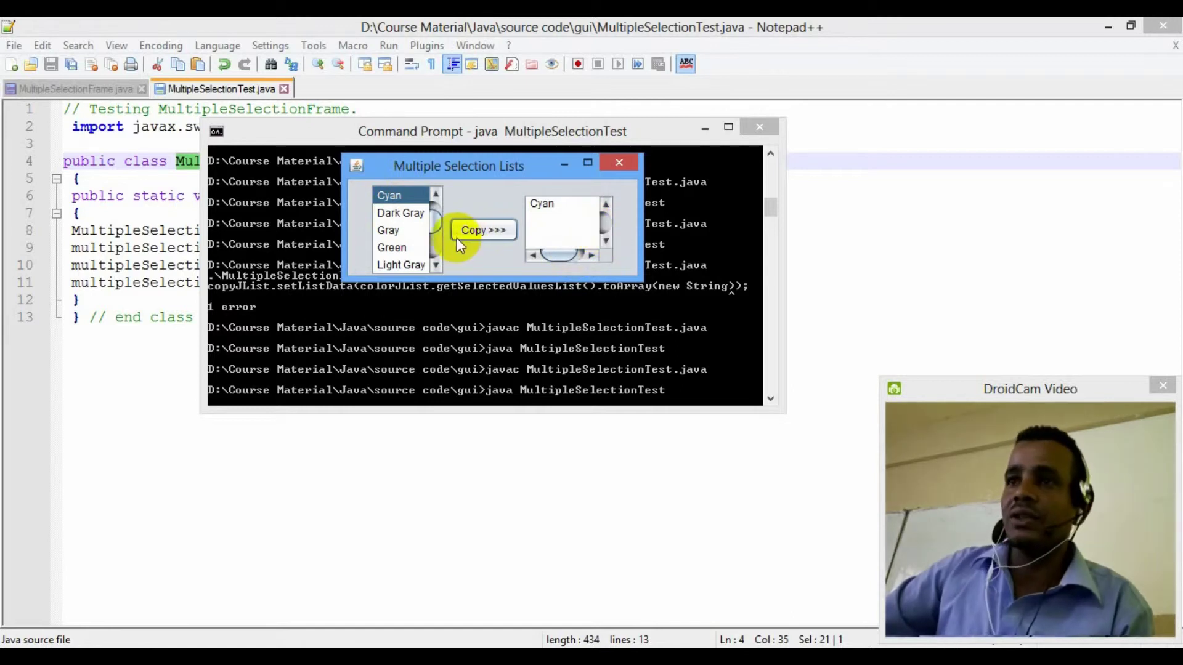
{"action": "left_click", "coordinate": [396, 214]}
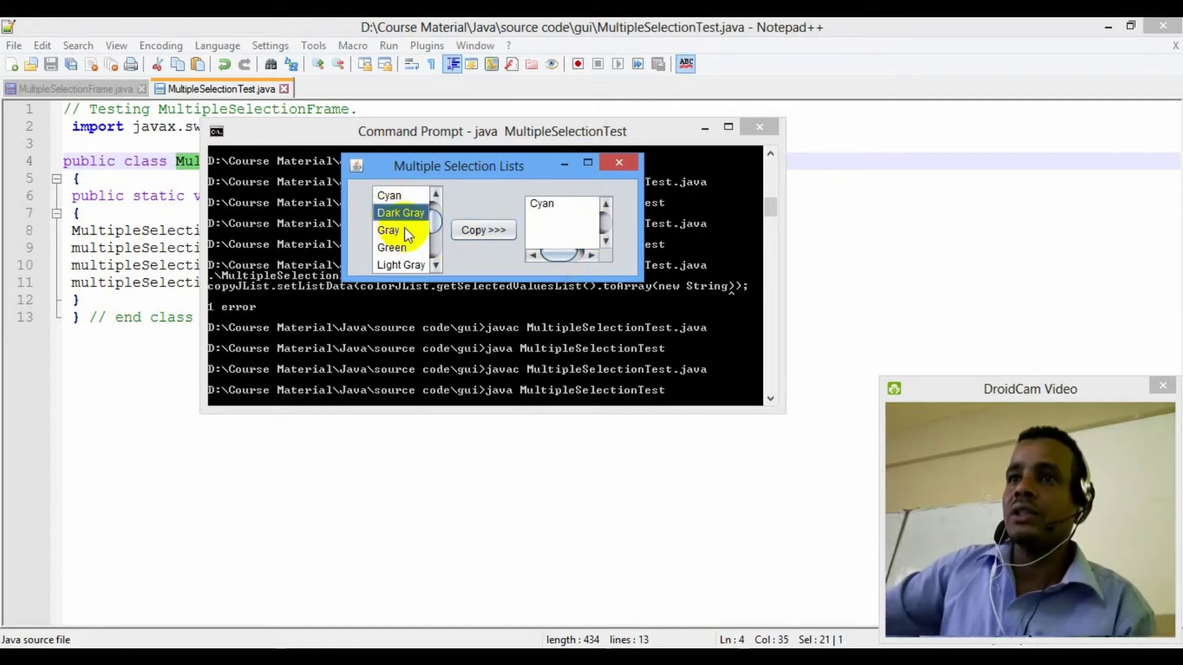
{"action": "left_click", "coordinate": [399, 263], "text": "ctrl"}
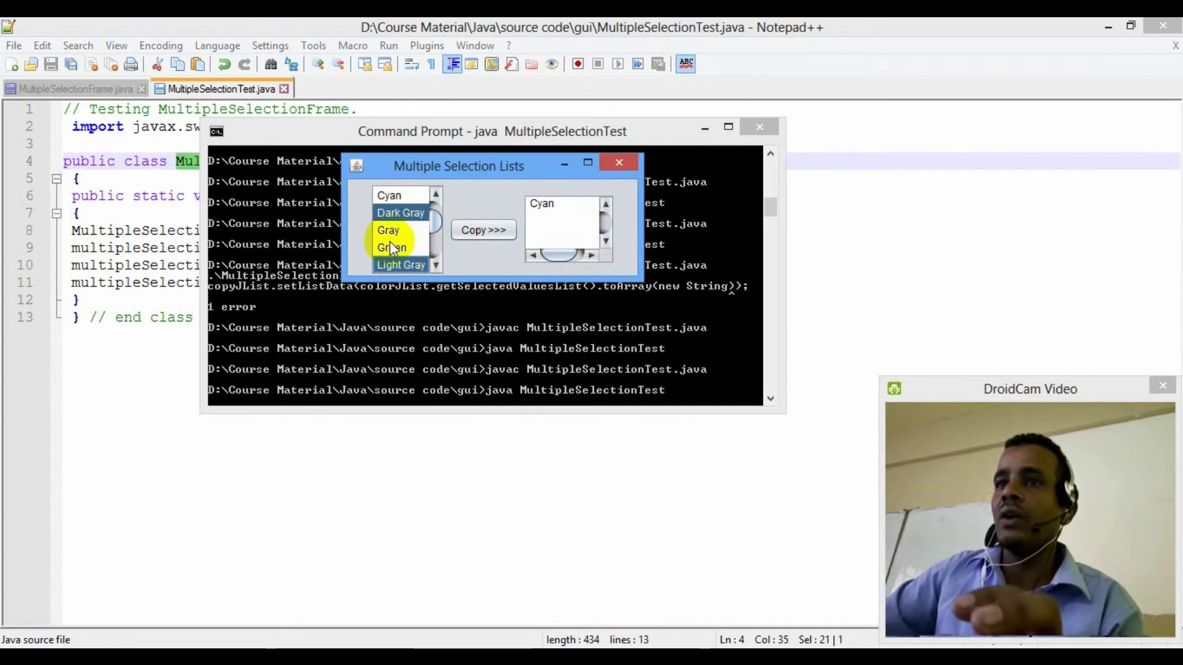
{"action": "scroll", "coordinate": [403, 243], "scroll_direction": "down", "scroll_amount": 1}
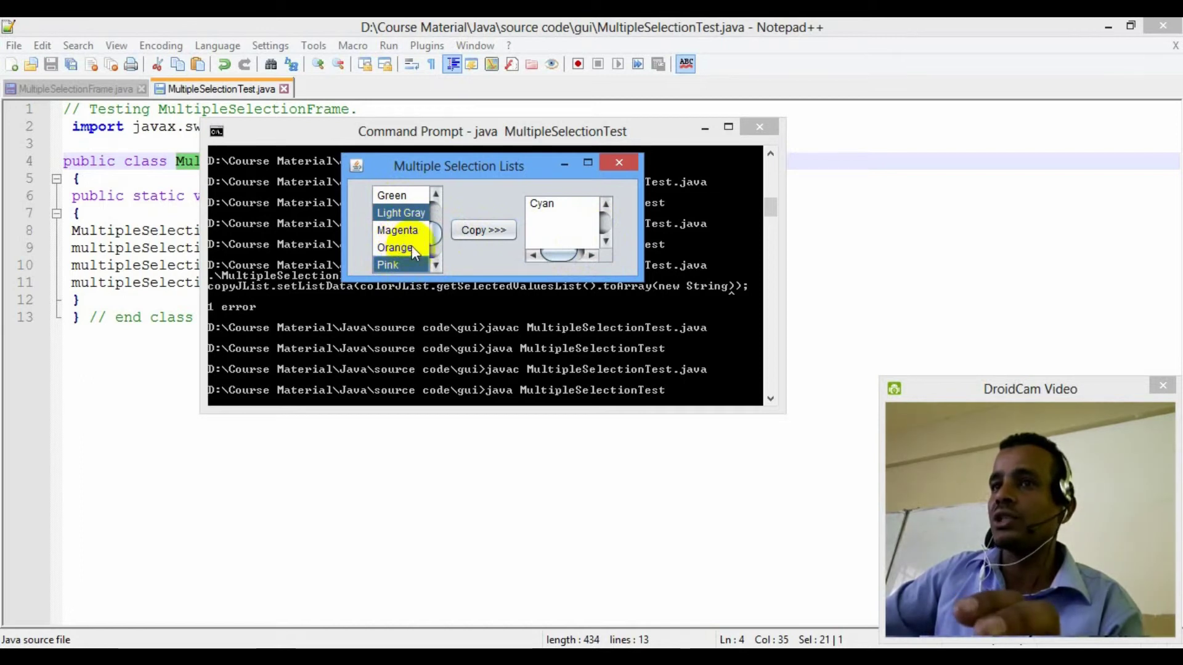
{"action": "scroll", "coordinate": [410, 251], "scroll_direction": "up", "scroll_amount": 1}
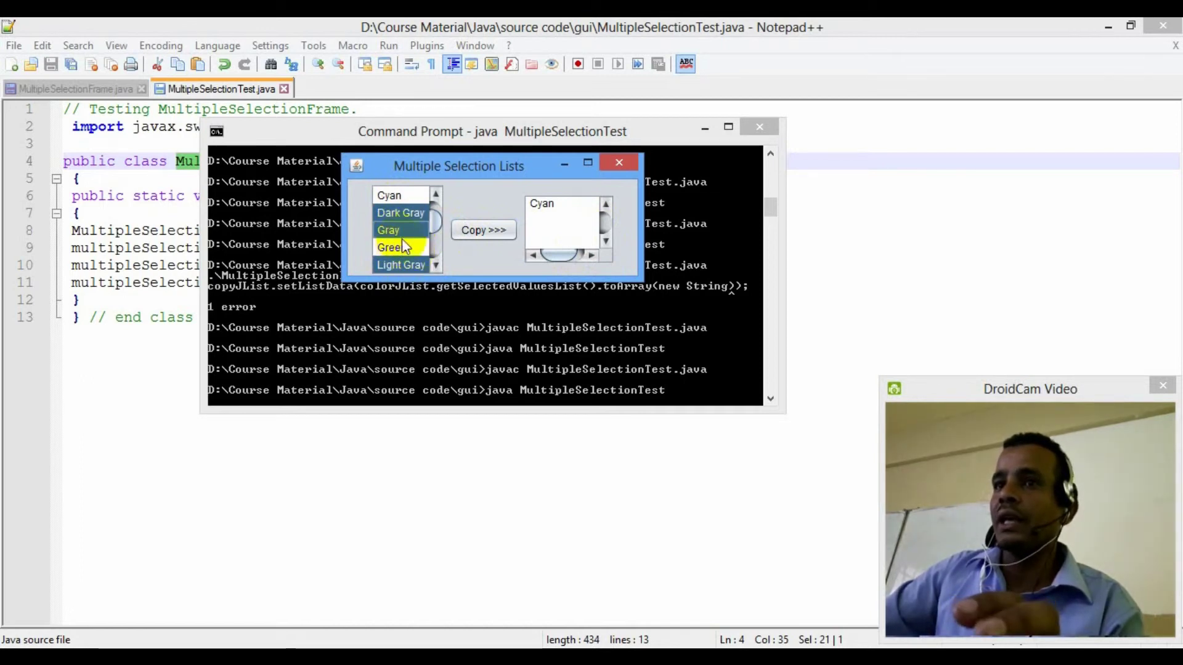
{"action": "left_click", "coordinate": [472, 231]}
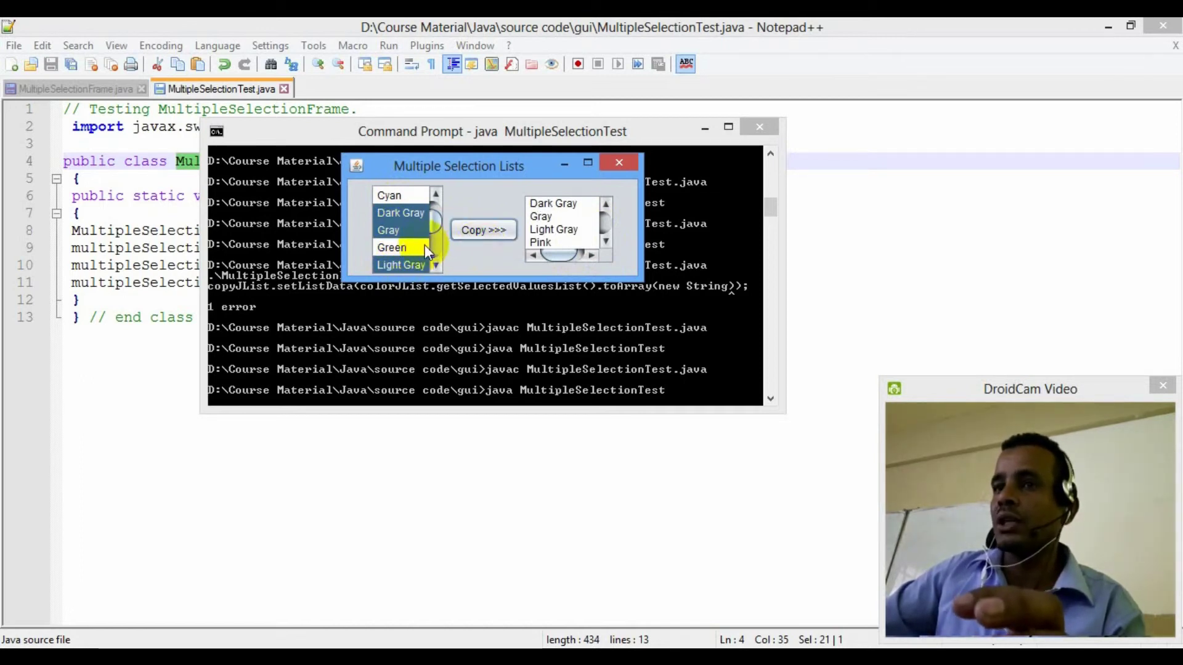
{"action": "scroll", "coordinate": [431, 225], "scroll_direction": "up", "scroll_amount": 1}
Step: Copy the whole Black-through-Red range into the second list and maximize the window
{"action": "left_click", "coordinate": [392, 195]}
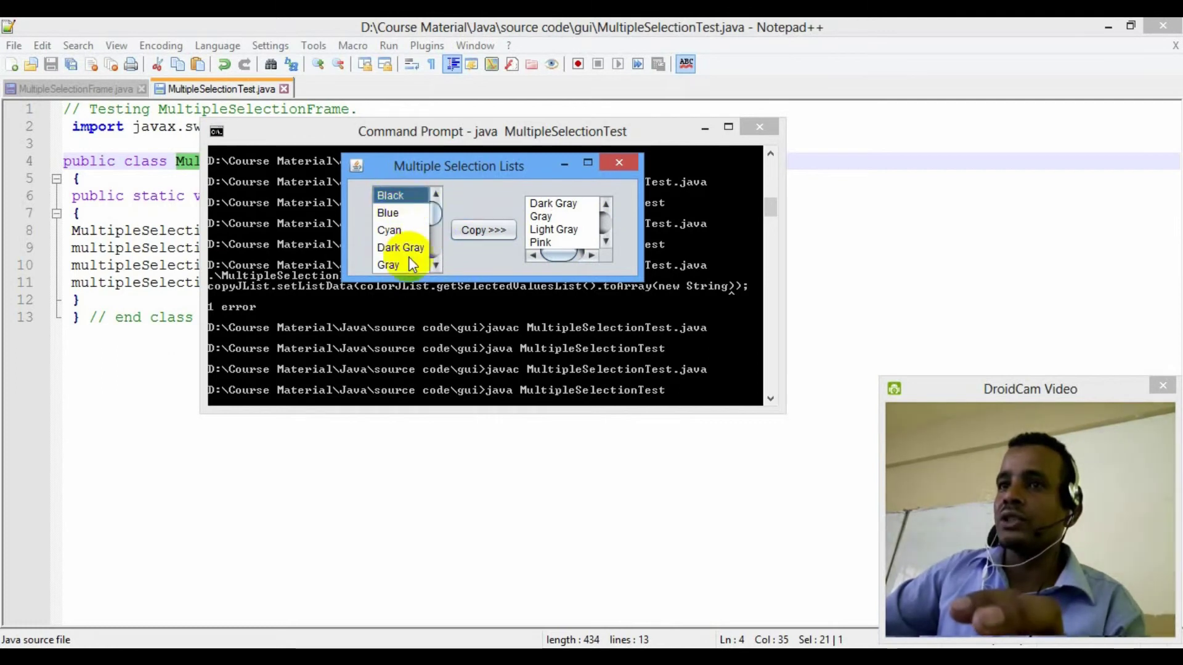
{"action": "scroll", "coordinate": [408, 257], "scroll_direction": "down", "scroll_amount": 2}
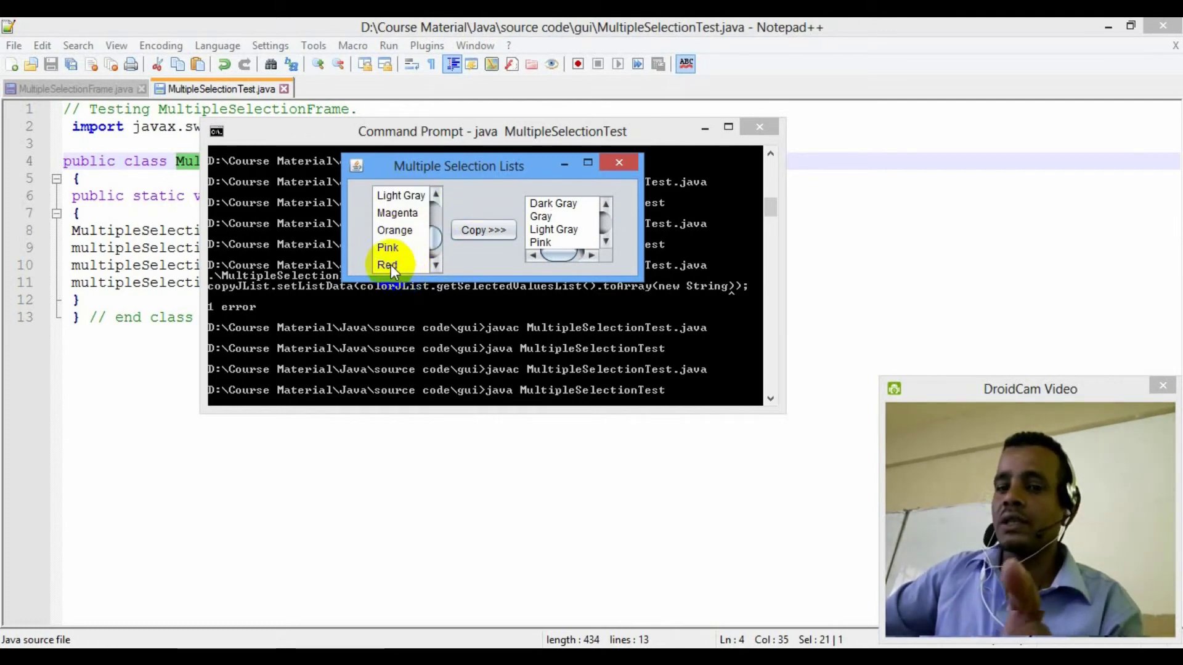
{"action": "left_click", "coordinate": [388, 264], "text": "shift"}
{"action": "left_click", "coordinate": [471, 230]}
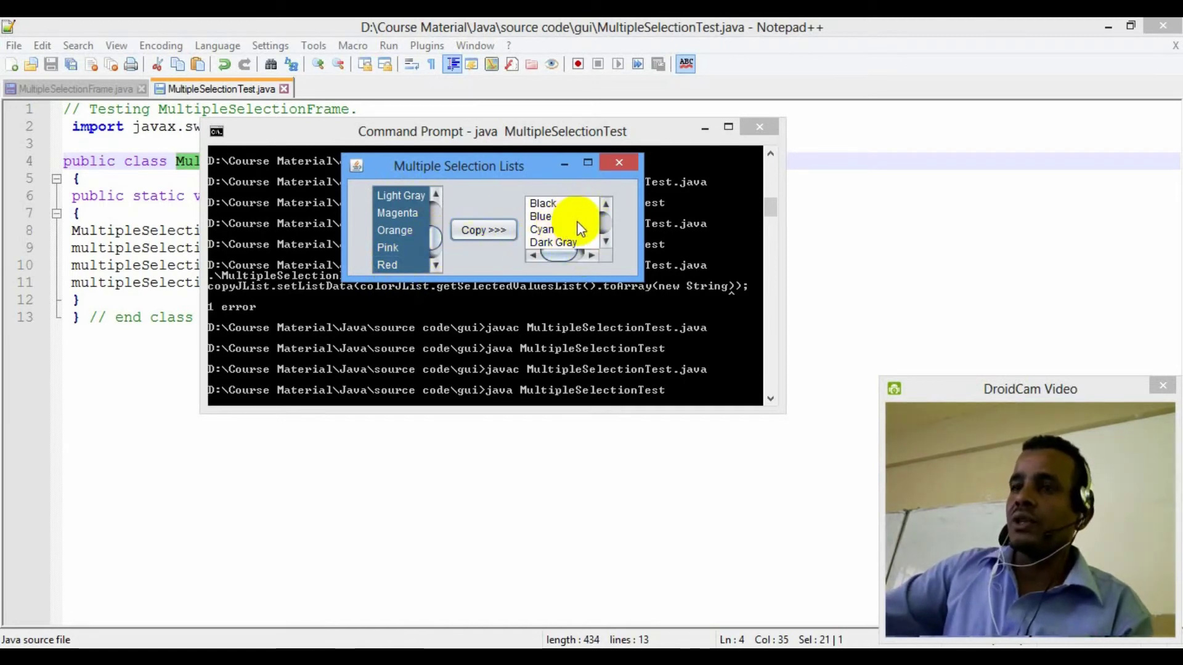
{"action": "left_click", "coordinate": [588, 164]}
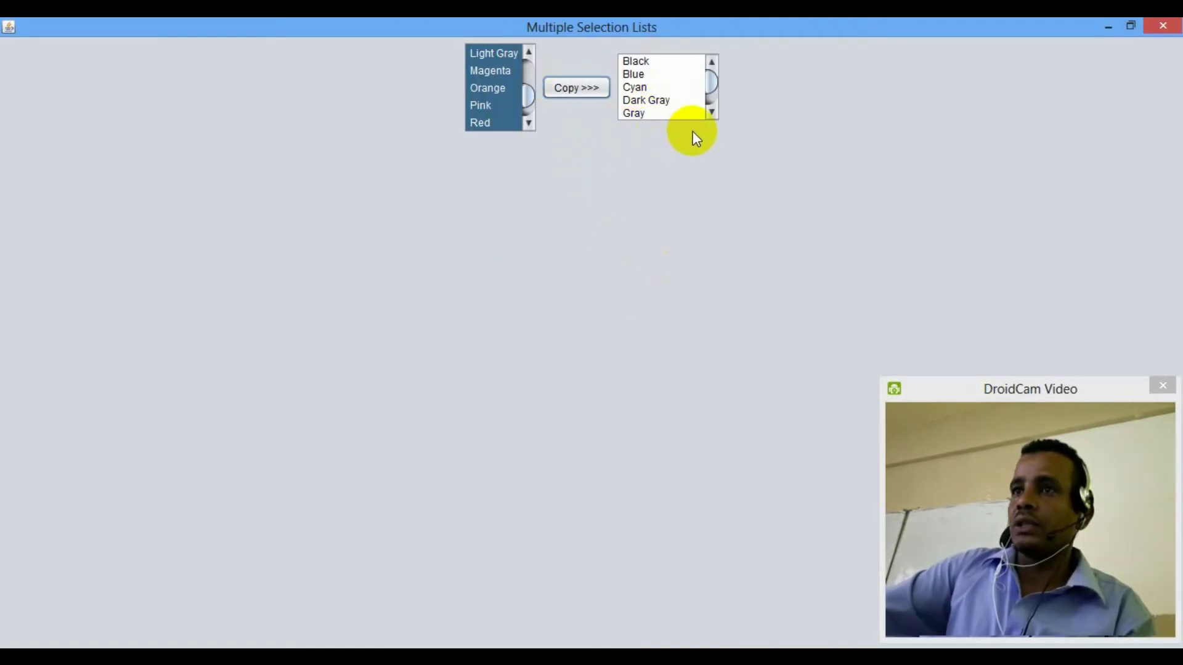
Step: Copy only Orange into the second list, close the app window and return to Notepad++
{"action": "left_click", "coordinate": [491, 90]}
{"action": "left_click", "coordinate": [571, 93]}
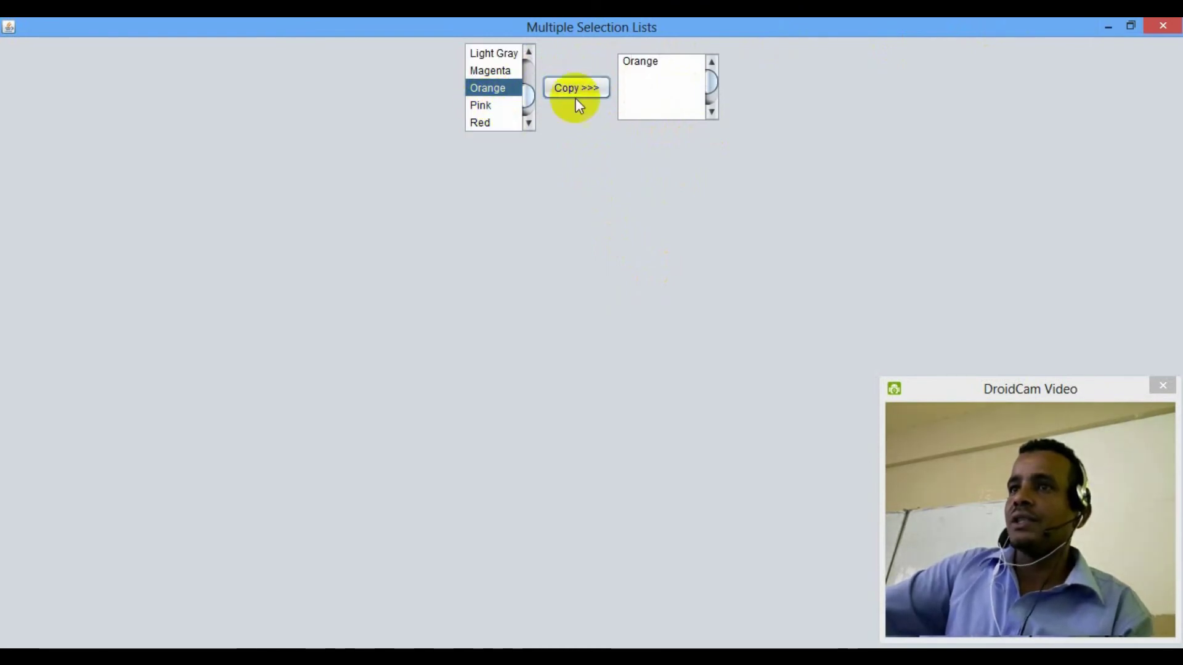
{"action": "left_click", "coordinate": [1165, 35]}
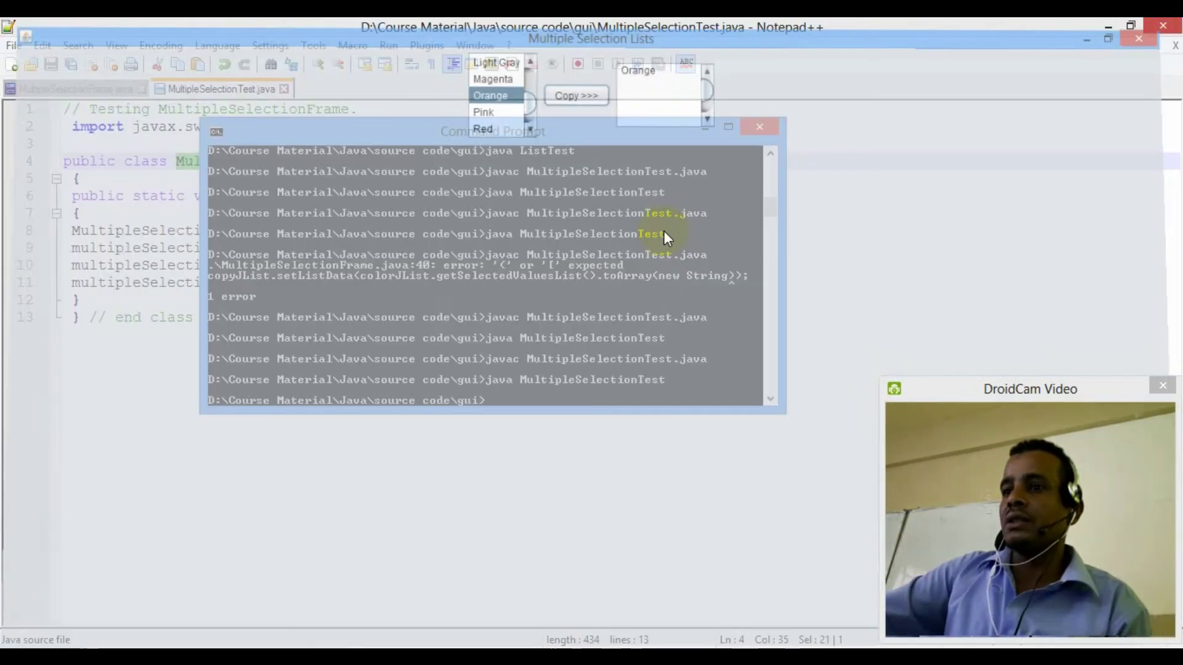
{"action": "left_click", "coordinate": [129, 333]}
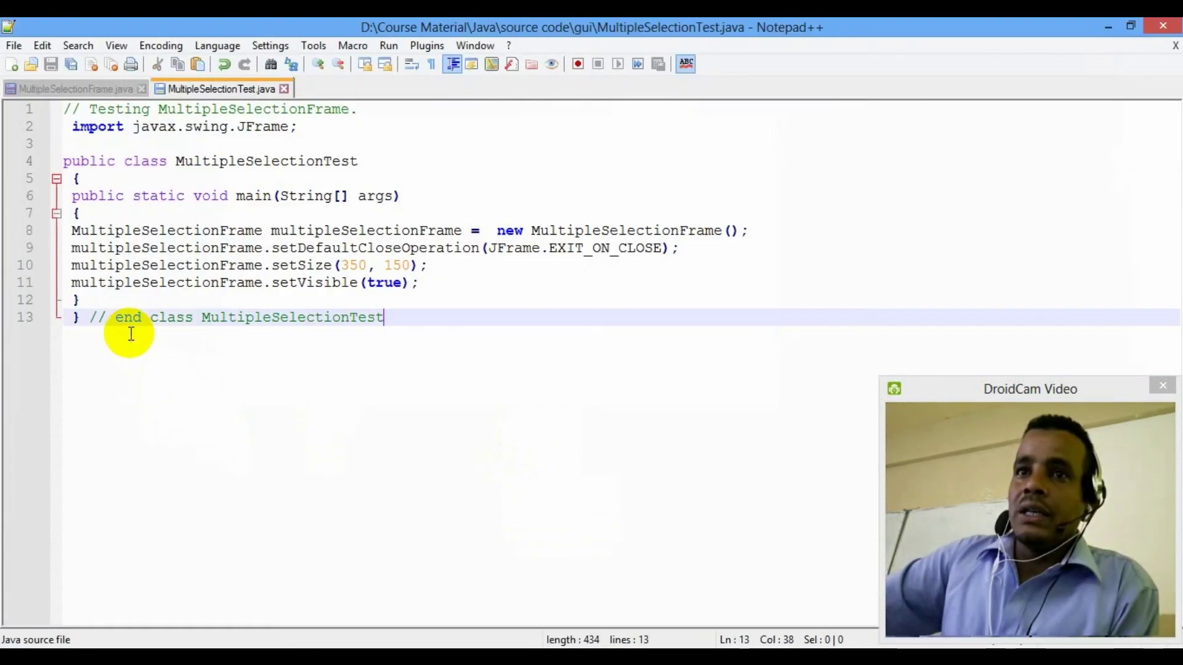